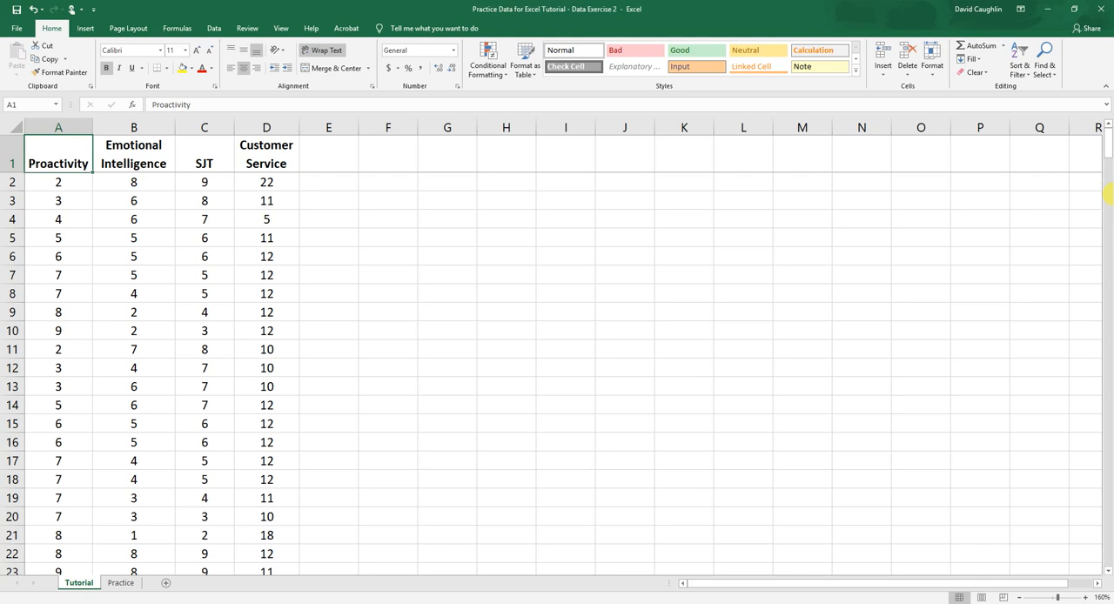
Examine the Proactivity, Emotional Intelligence, SJT and Customer Service column headers in row 1
{"action": "left_click_drag", "start_coordinate": [306, 207], "coordinate": [323, 189]}
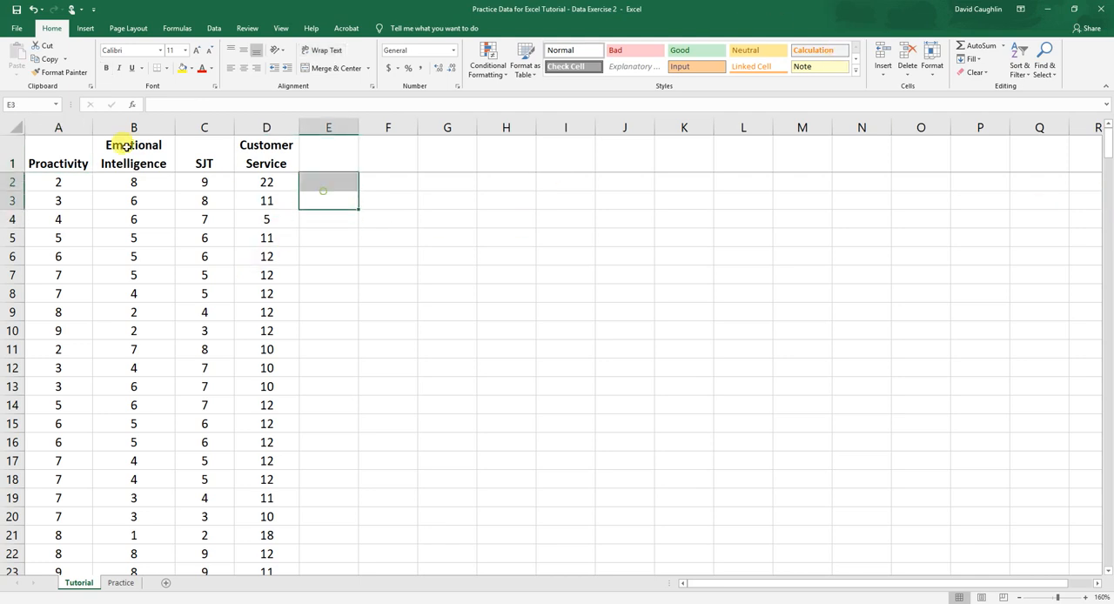
{"action": "left_click", "coordinate": [66, 155]}
{"action": "left_click", "coordinate": [406, 187]}
{"action": "left_click", "coordinate": [243, 146]}
{"action": "left_click", "coordinate": [11, 158]}
{"action": "left_click", "coordinate": [47, 159]}
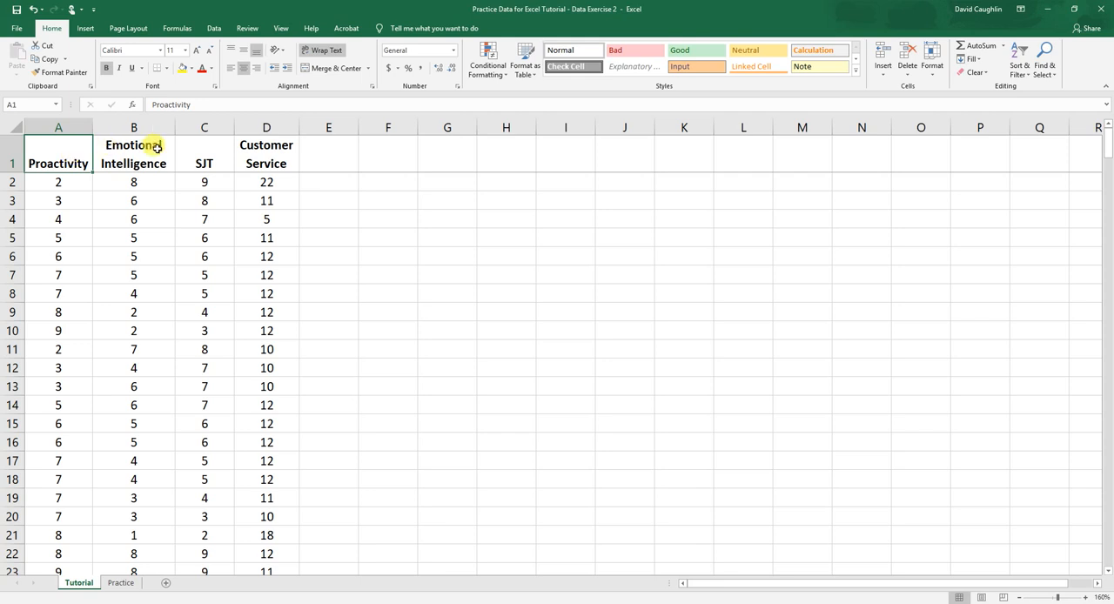
{"action": "left_click_drag", "start_coordinate": [66, 148], "coordinate": [197, 146]}
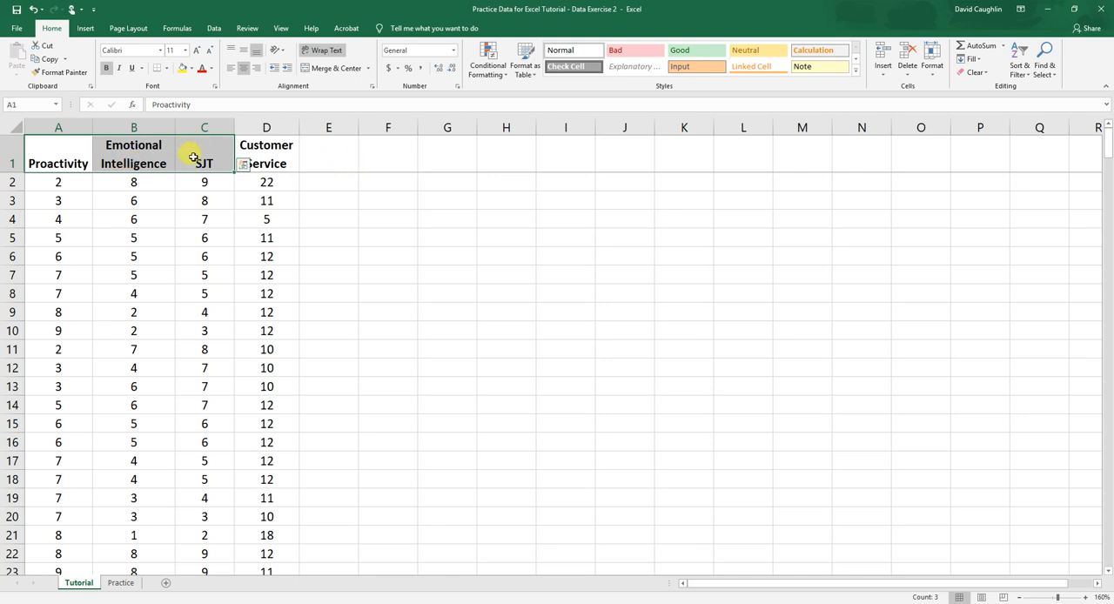
{"action": "left_click", "coordinate": [64, 144]}
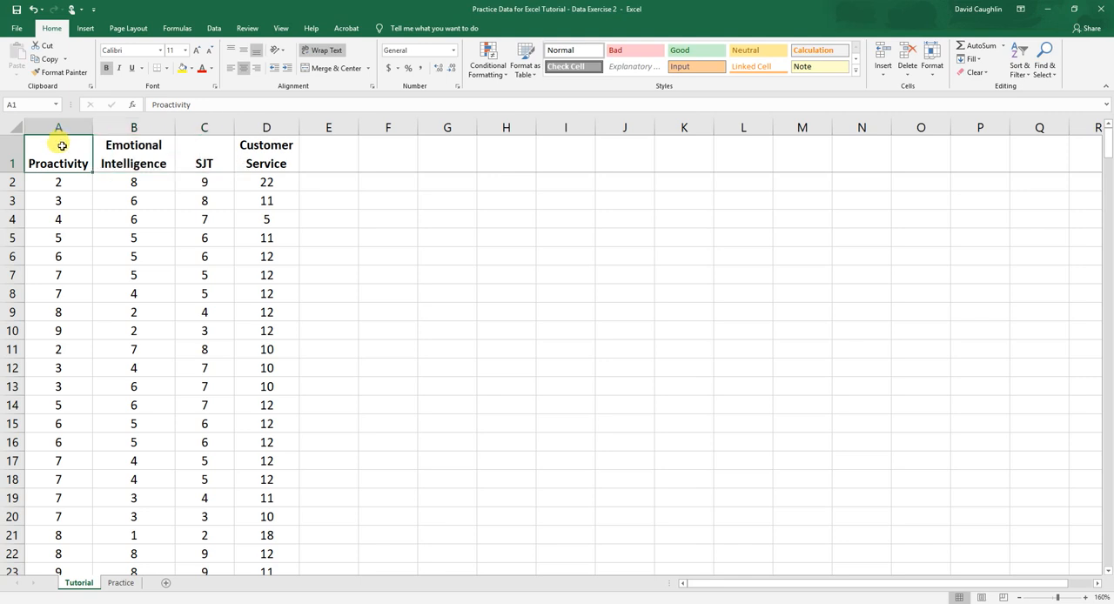
{"action": "left_click", "coordinate": [130, 149]}
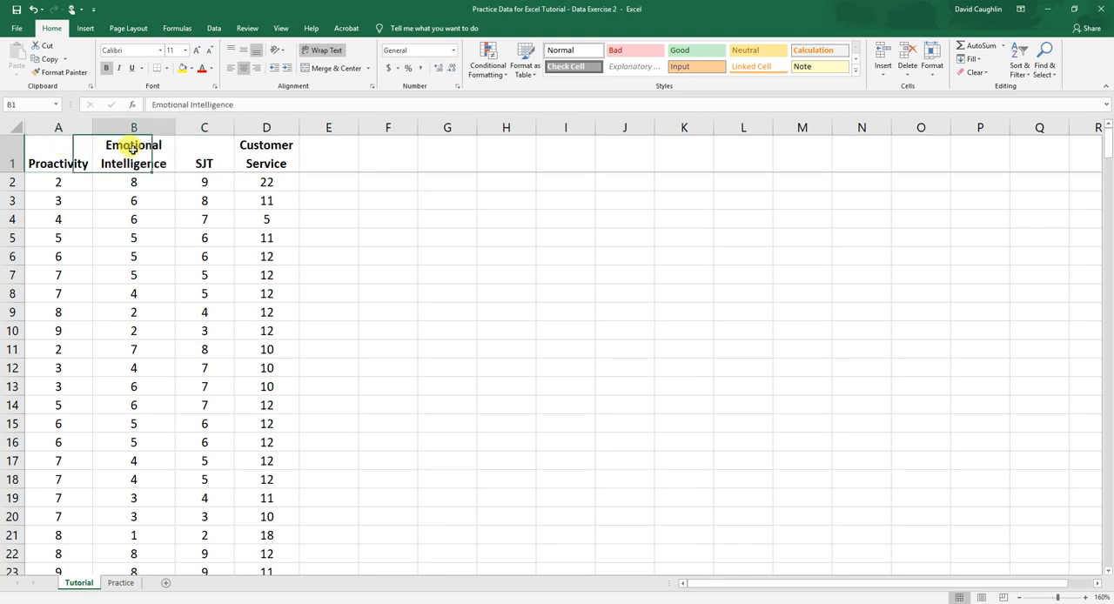
{"action": "left_click", "coordinate": [190, 151]}
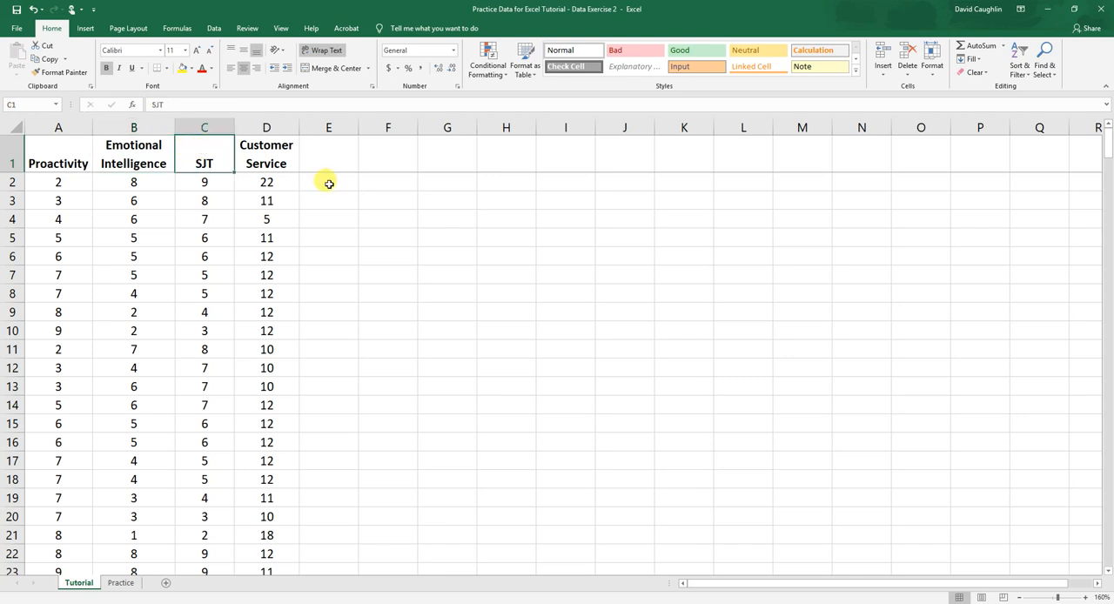
{"action": "left_click", "coordinate": [276, 157]}
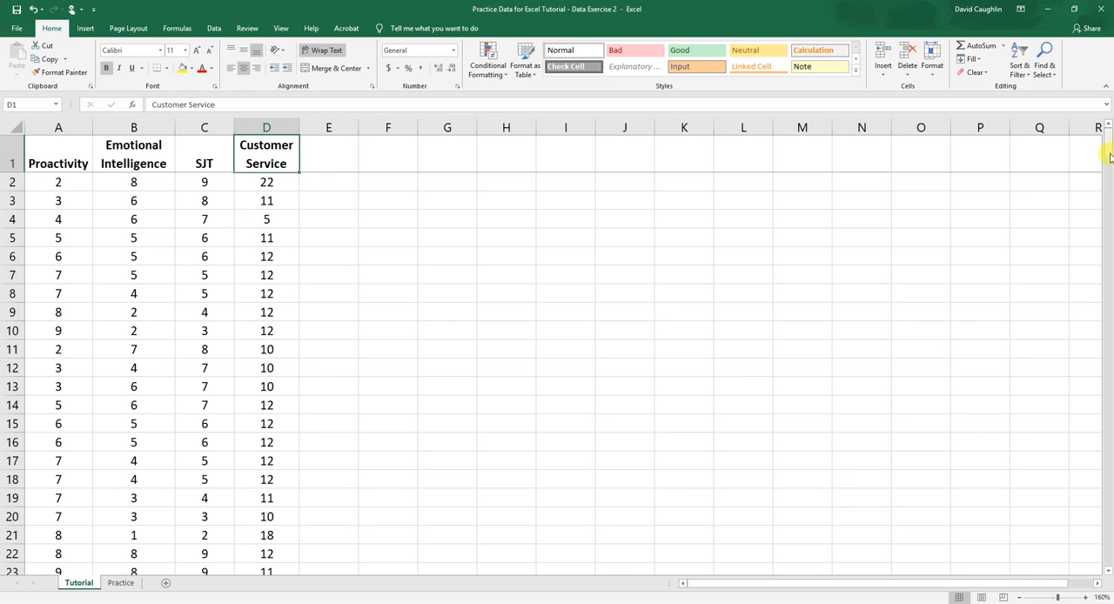
Look through the data rows down to the last record and return to the start of the sheet
{"action": "left_click_drag", "start_coordinate": [1108, 154], "coordinate": [1106, 568]}
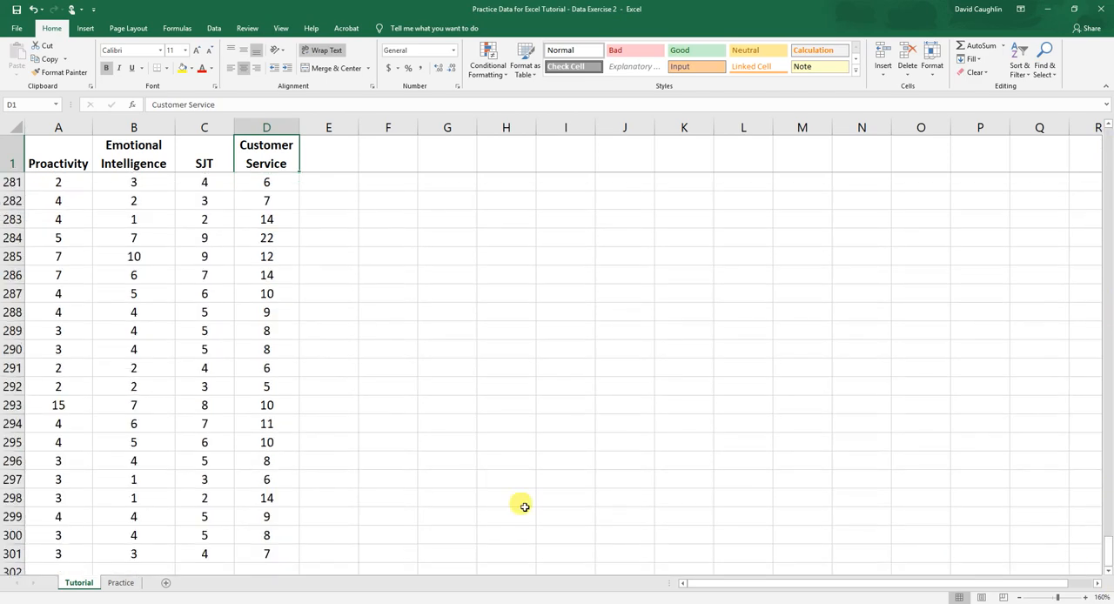
{"action": "scroll", "coordinate": [658, 330], "scroll_direction": "up", "scroll_amount": 17}
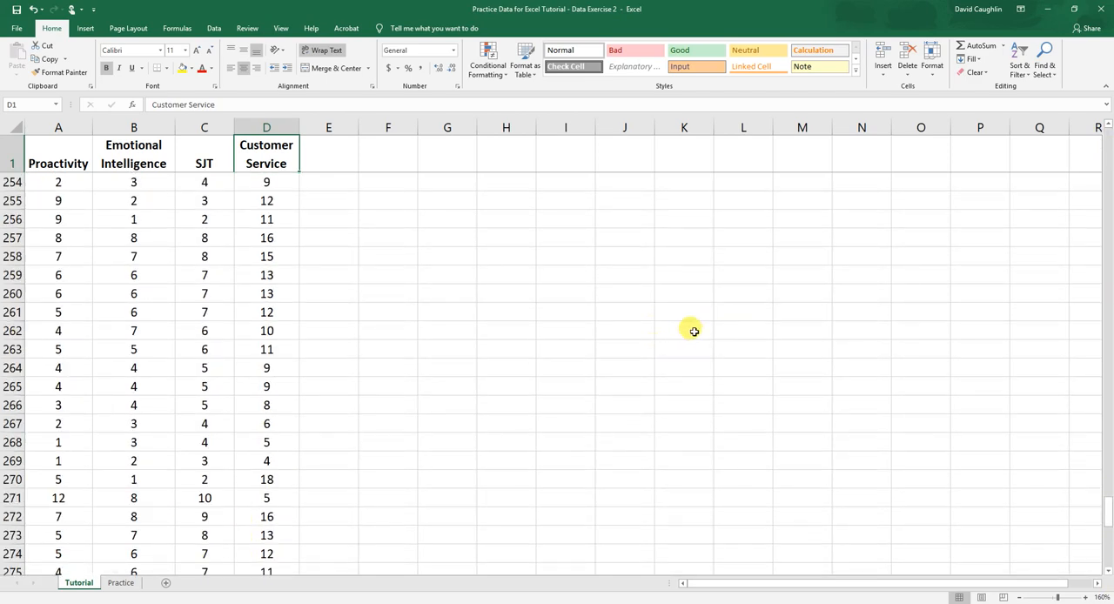
{"action": "left_click_drag", "start_coordinate": [1109, 481], "coordinate": [1099, 99]}
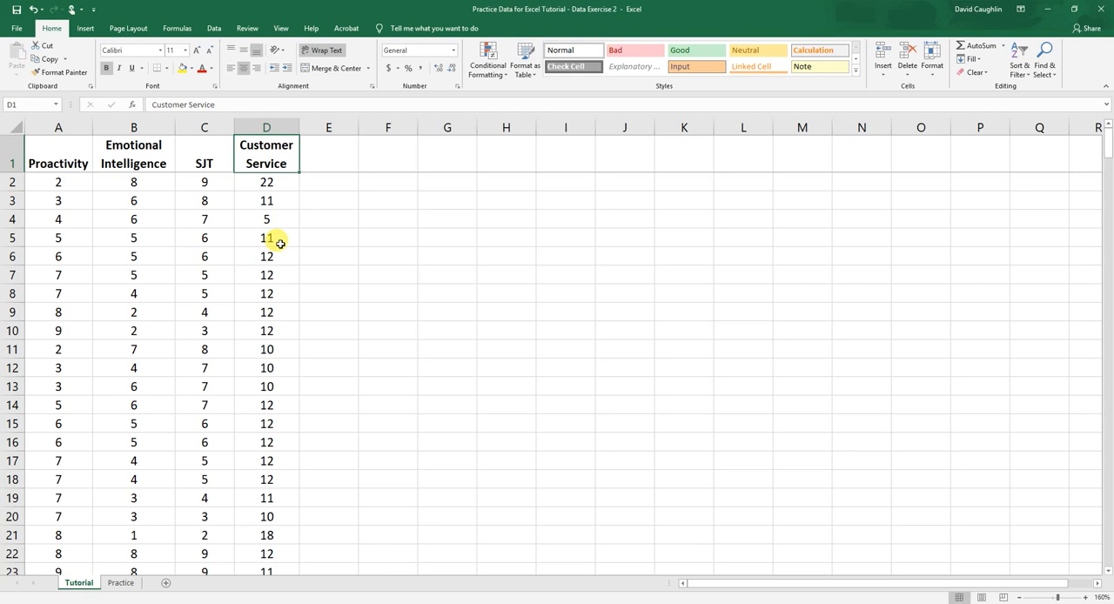
{"action": "left_click_drag", "start_coordinate": [39, 148], "coordinate": [193, 148]}
{"action": "left_click", "coordinate": [265, 145]}
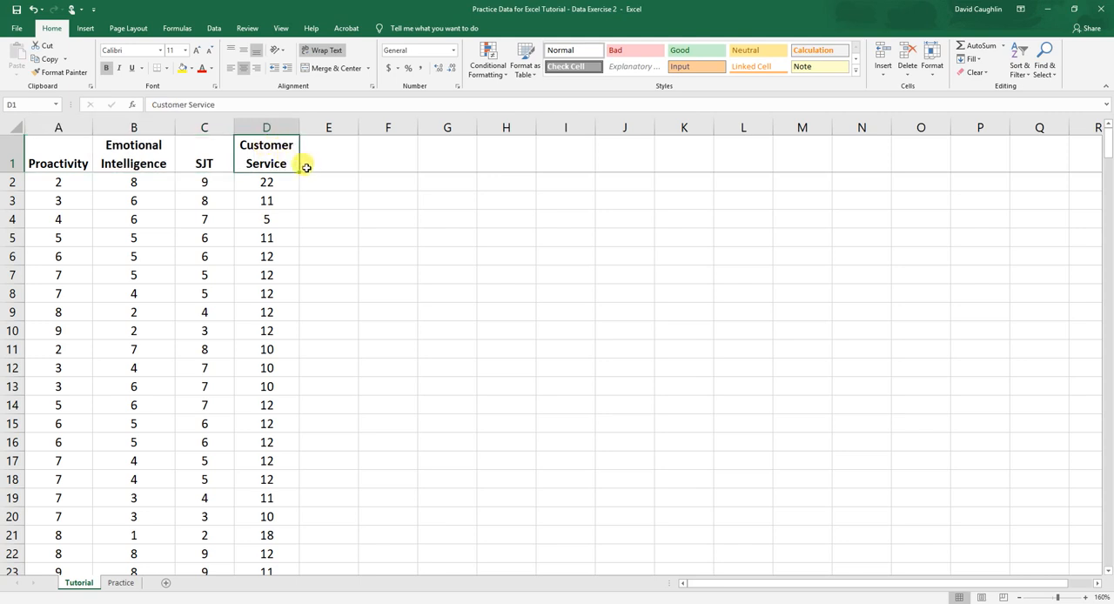
{"action": "left_click", "coordinate": [340, 177]}
{"action": "left_click", "coordinate": [399, 200]}
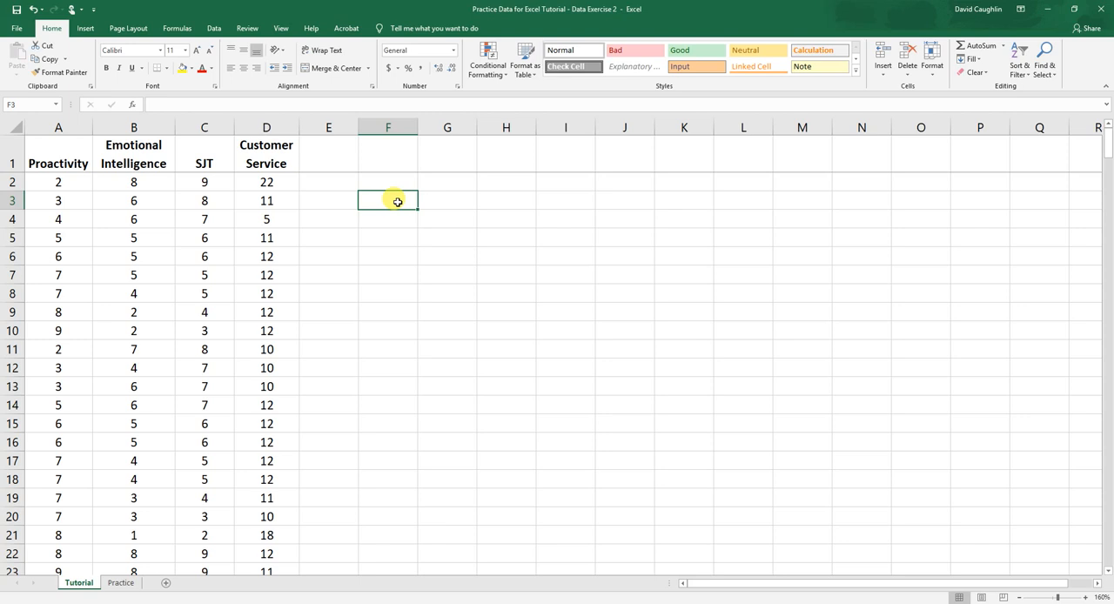
{"action": "left_click", "coordinate": [380, 183]}
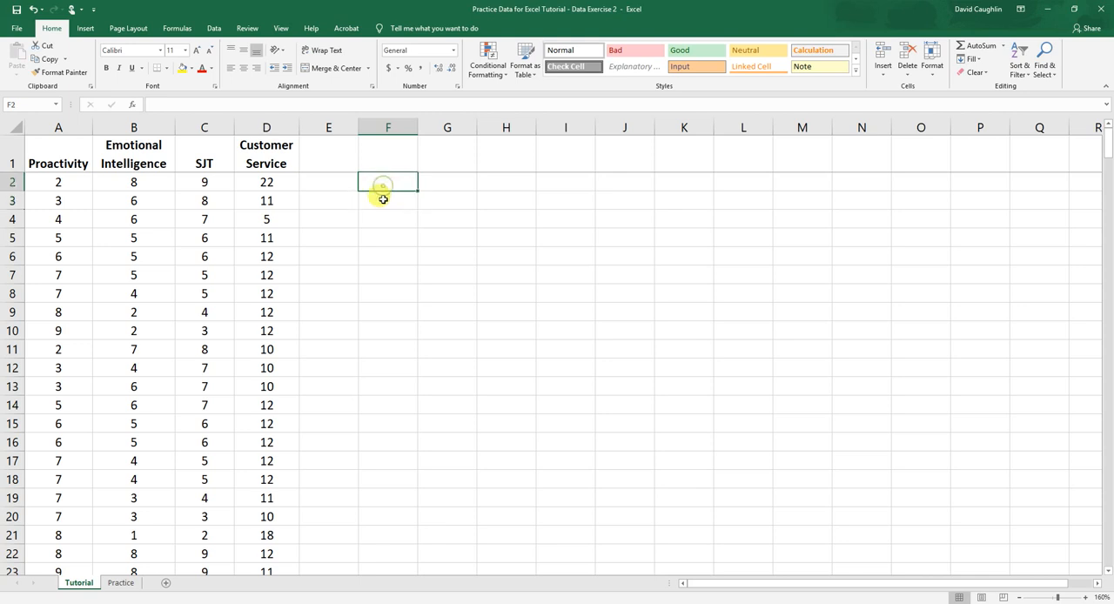
{"action": "left_click", "coordinate": [377, 200]}
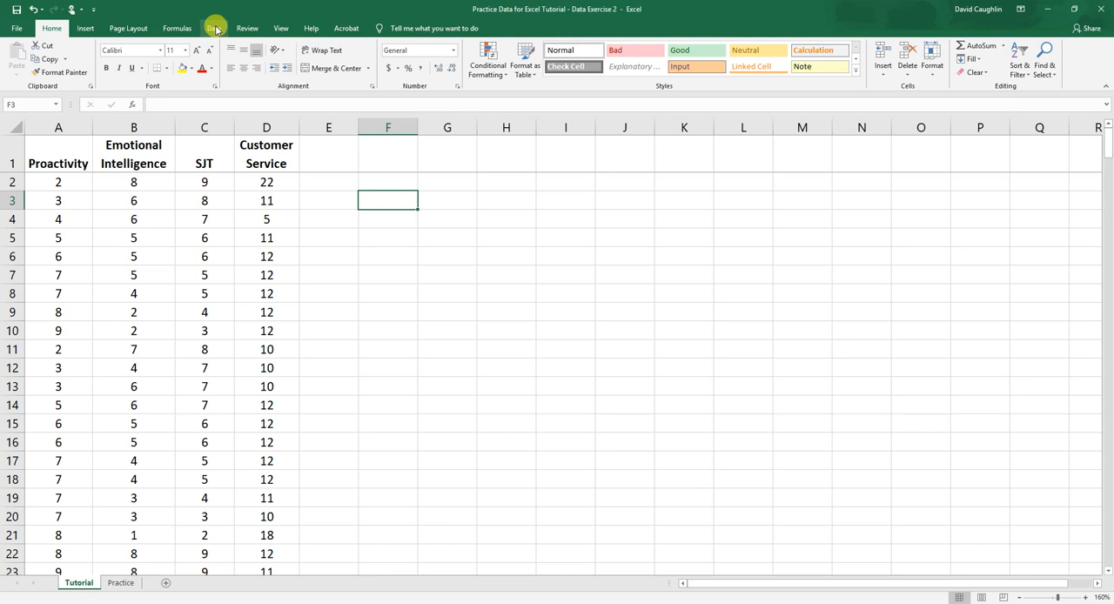
Check the status of the Analysis ToolPak among the add-ins in the Excel options
{"action": "left_click", "coordinate": [215, 28]}
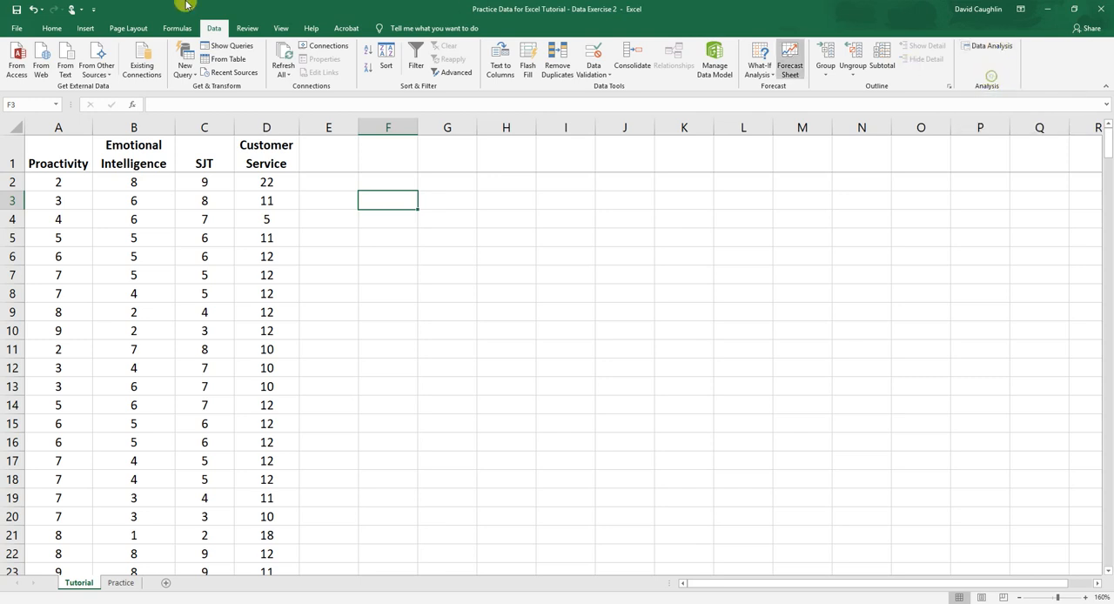
{"action": "left_click", "coordinate": [16, 29]}
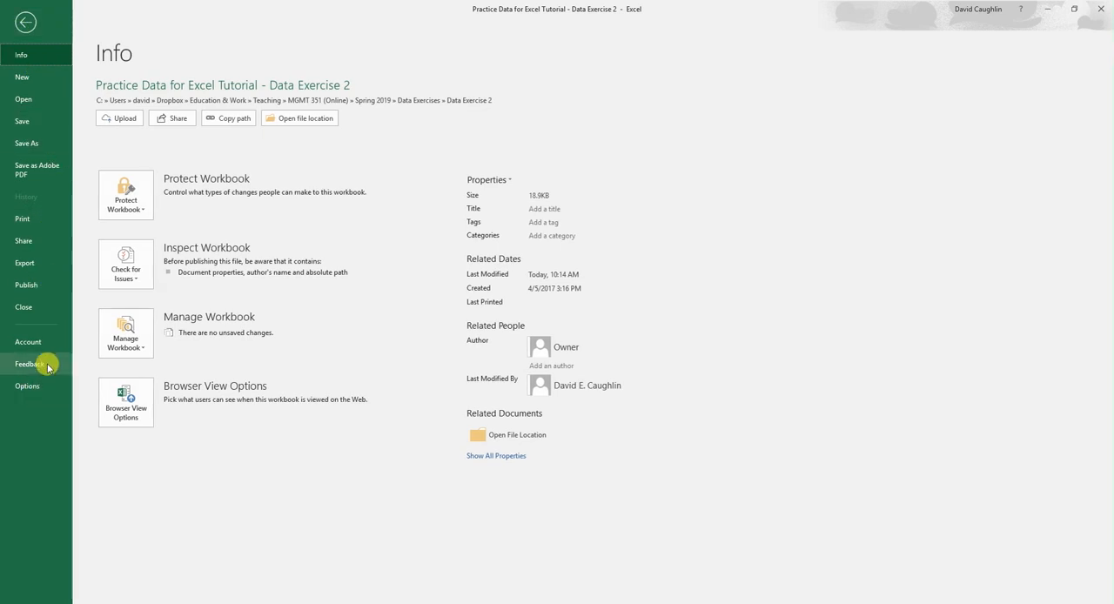
{"action": "left_click", "coordinate": [27, 387]}
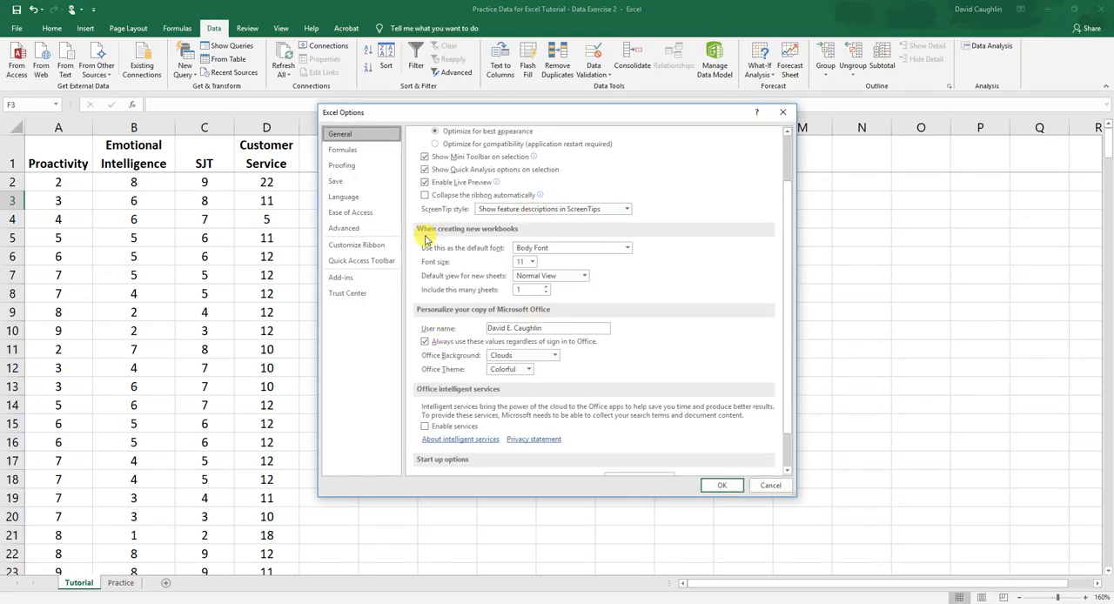
{"action": "left_click", "coordinate": [355, 282]}
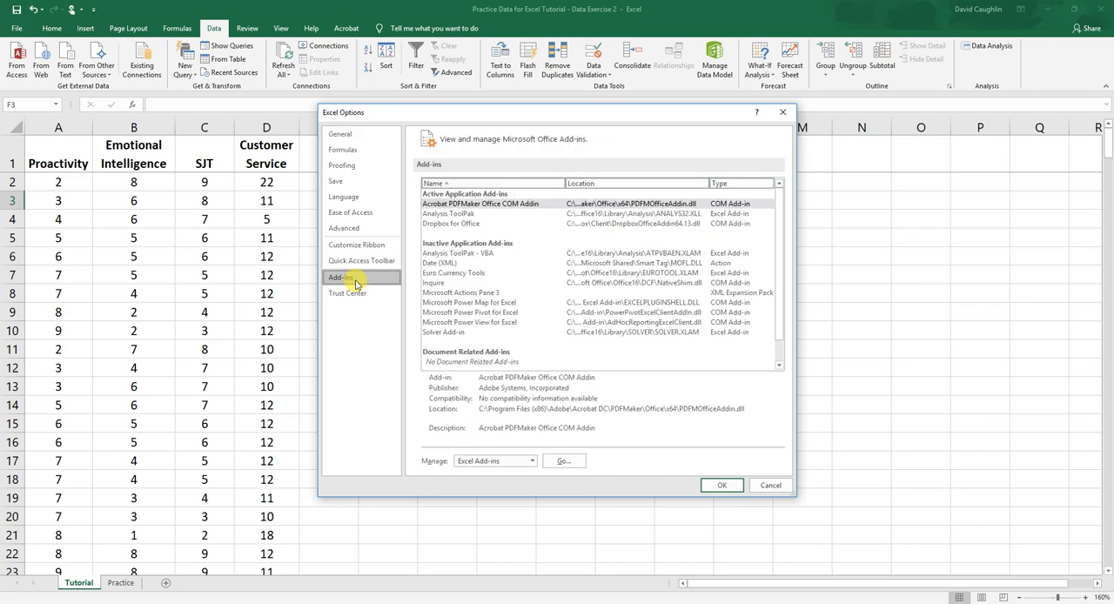
{"action": "left_click", "coordinate": [462, 214]}
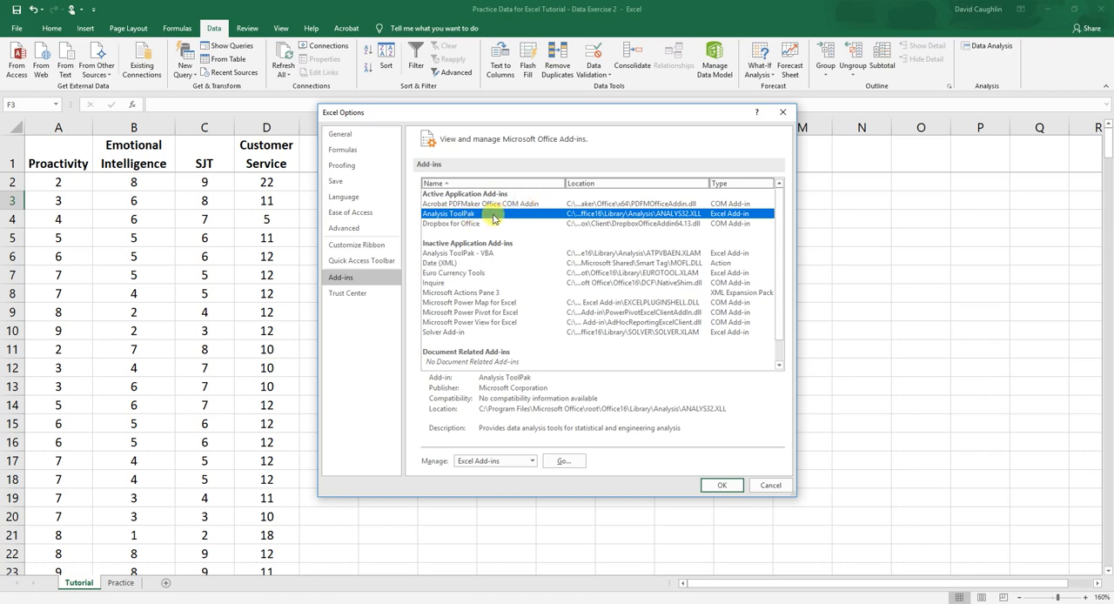
{"action": "left_click", "coordinate": [462, 253]}
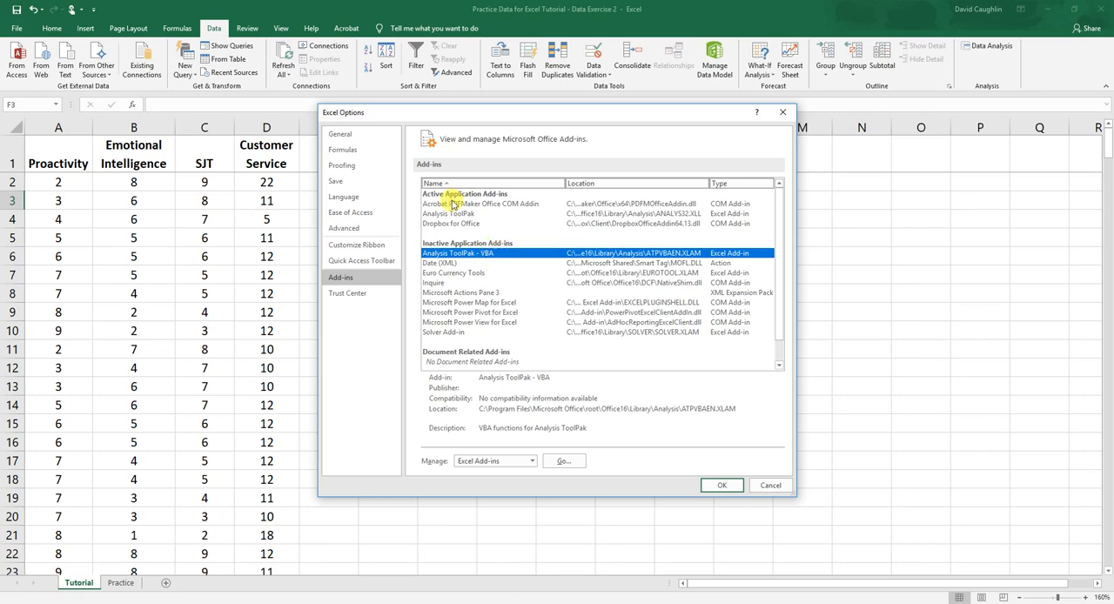
{"action": "left_click", "coordinate": [456, 214]}
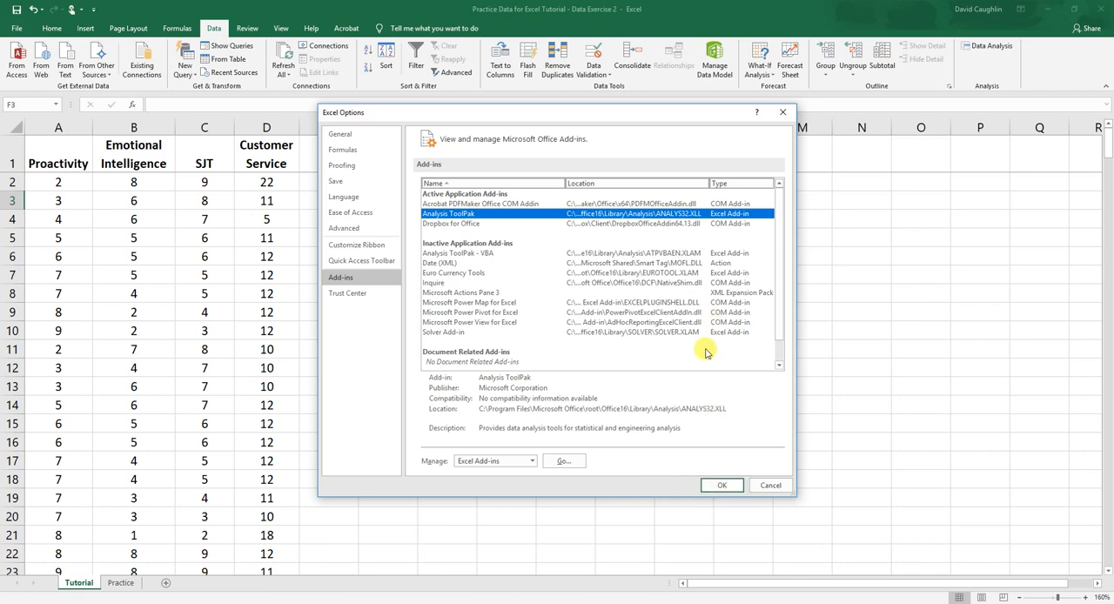
{"action": "left_click", "coordinate": [782, 113]}
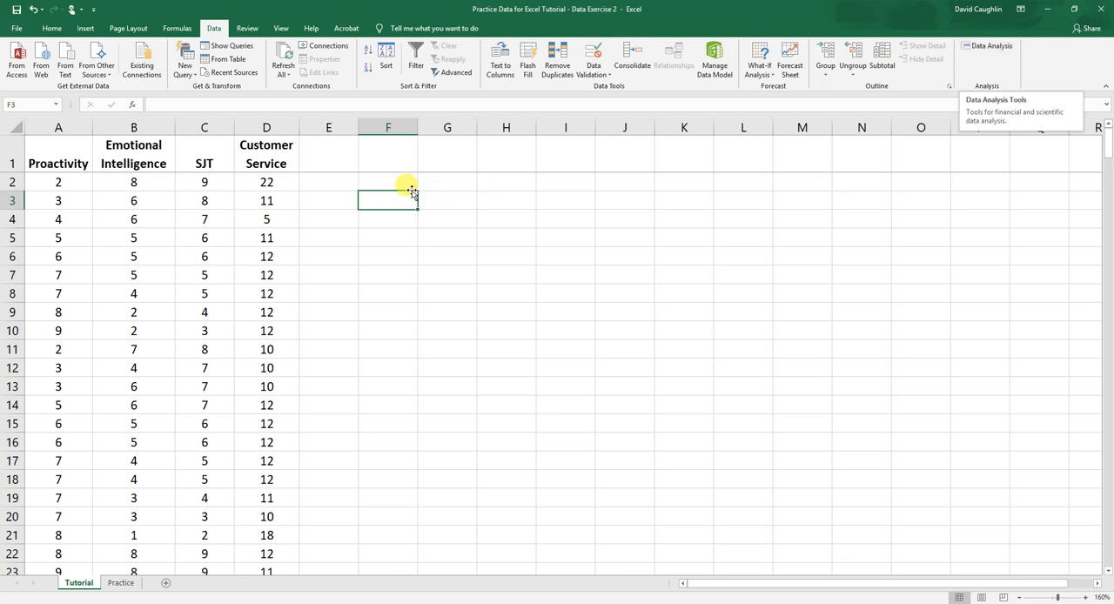
Start the Correlation tool from the Data Analysis tools
{"action": "left_click", "coordinate": [402, 165]}
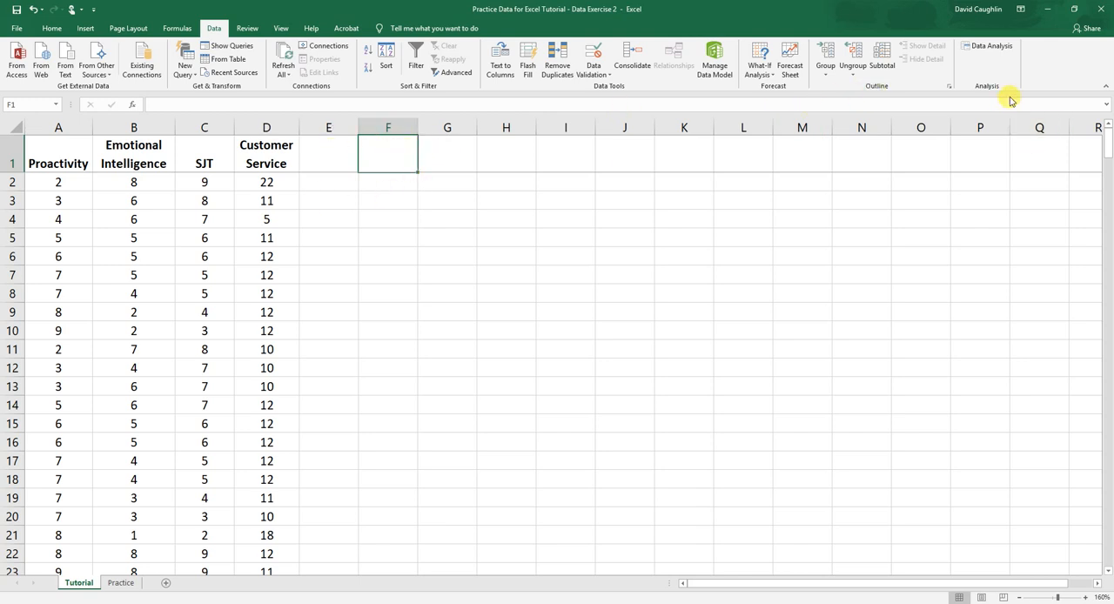
{"action": "left_click", "coordinate": [988, 46]}
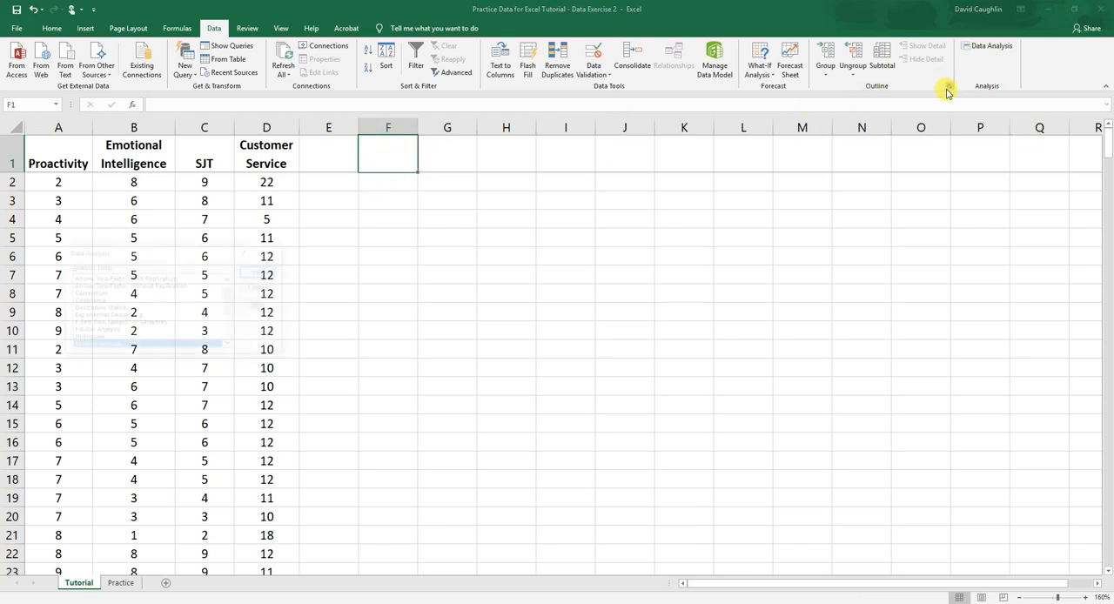
{"action": "left_click_drag", "start_coordinate": [167, 254], "coordinate": [573, 197]}
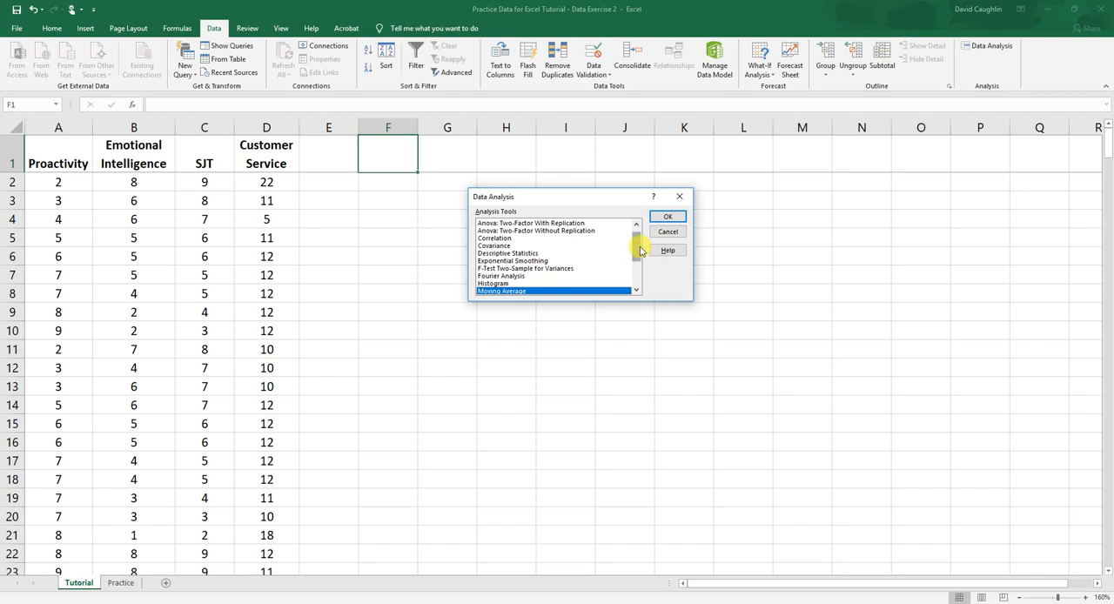
{"action": "left_click_drag", "start_coordinate": [632, 244], "coordinate": [649, 217]}
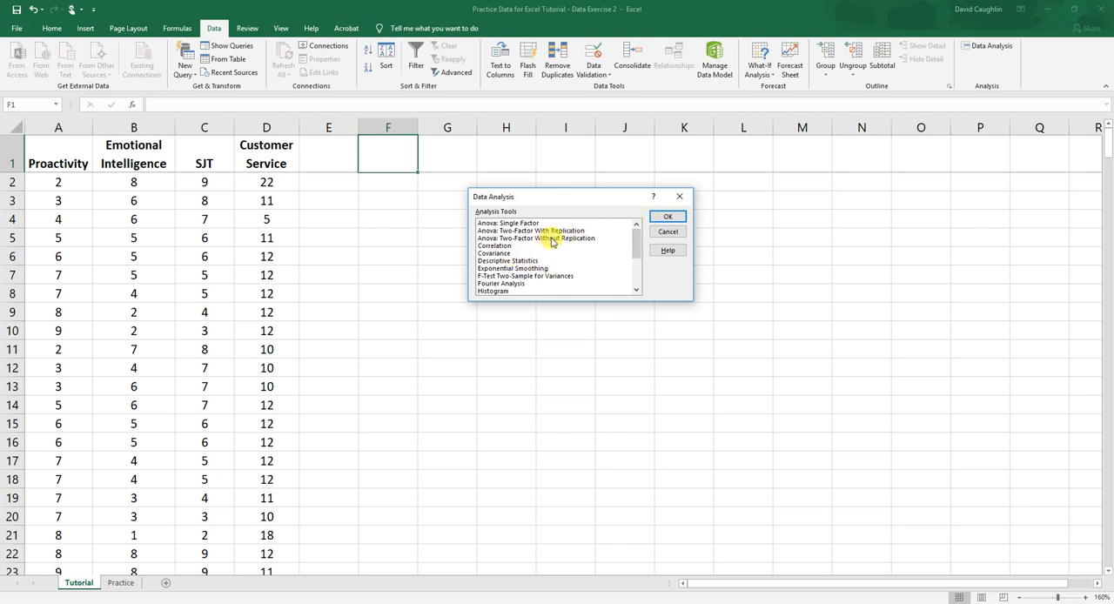
{"action": "scroll", "coordinate": [552, 242], "scroll_direction": "down", "scroll_amount": 2}
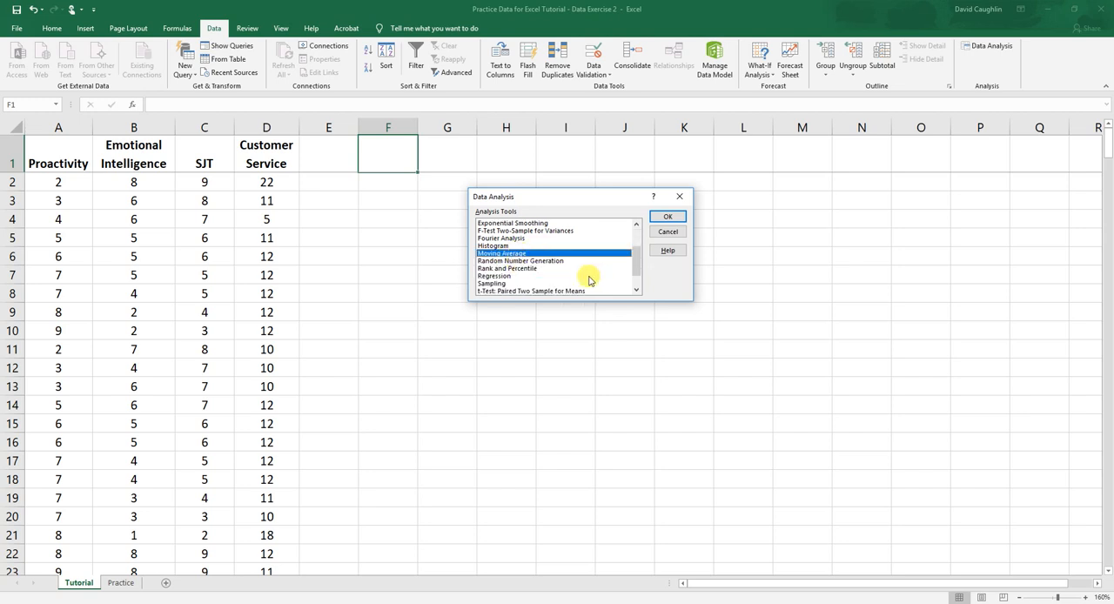
{"action": "scroll", "coordinate": [582, 280], "scroll_direction": "up", "scroll_amount": 1}
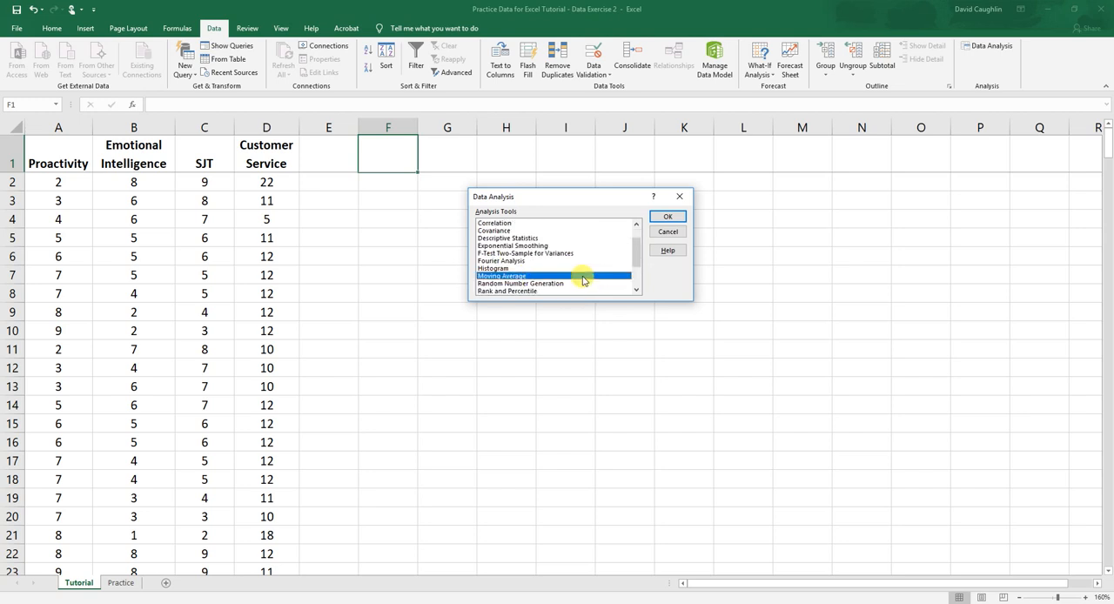
{"action": "left_click", "coordinate": [520, 223]}
{"action": "scroll", "coordinate": [553, 242], "scroll_direction": "up", "scroll_amount": 1}
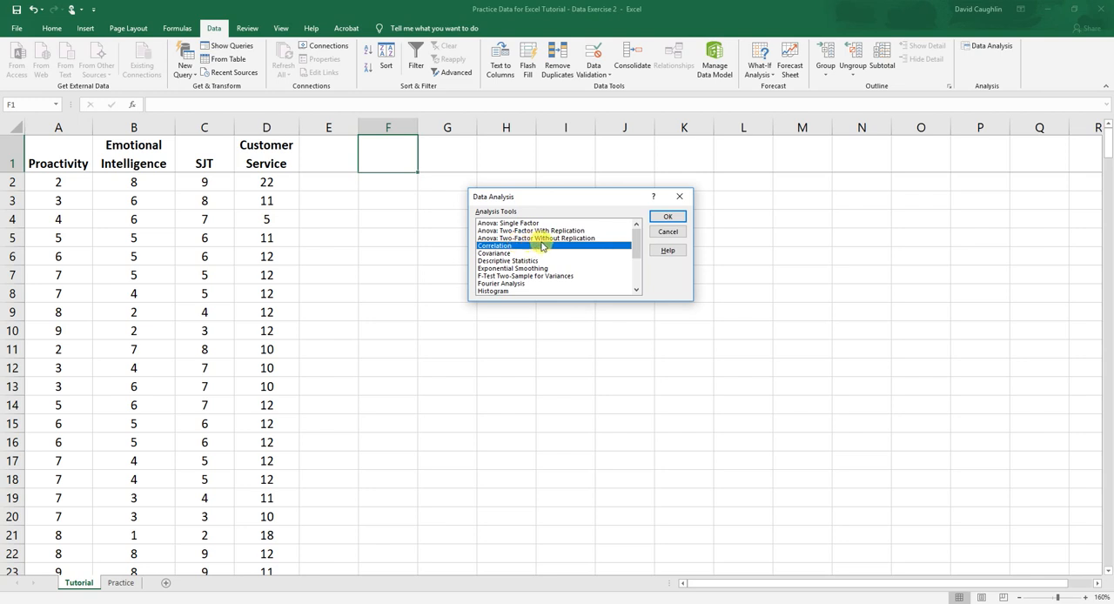
{"action": "left_click", "coordinate": [679, 220]}
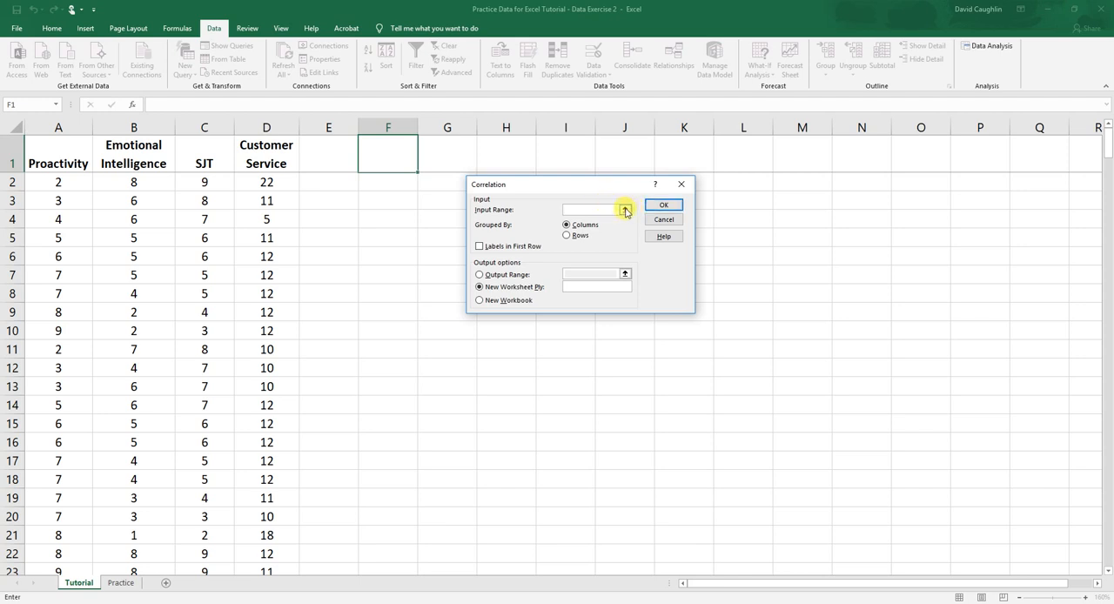
Set the correlation input range to columns A through D, grouped by columns
{"action": "left_click", "coordinate": [58, 128]}
{"action": "left_click", "coordinate": [624, 209]}
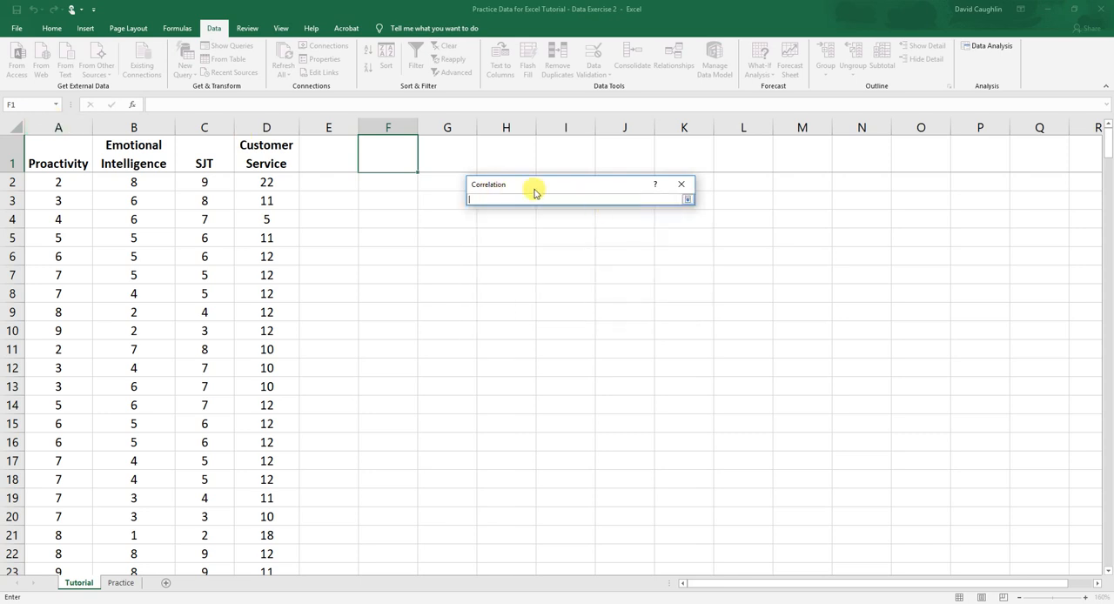
{"action": "left_click_drag", "start_coordinate": [35, 126], "coordinate": [276, 121]}
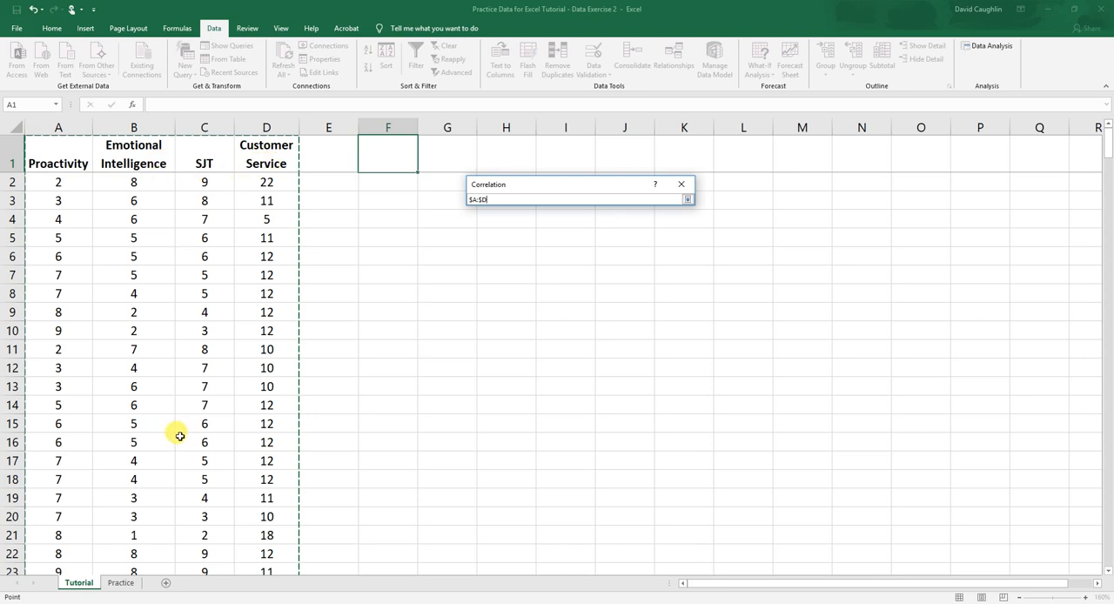
{"action": "left_click", "coordinate": [686, 199]}
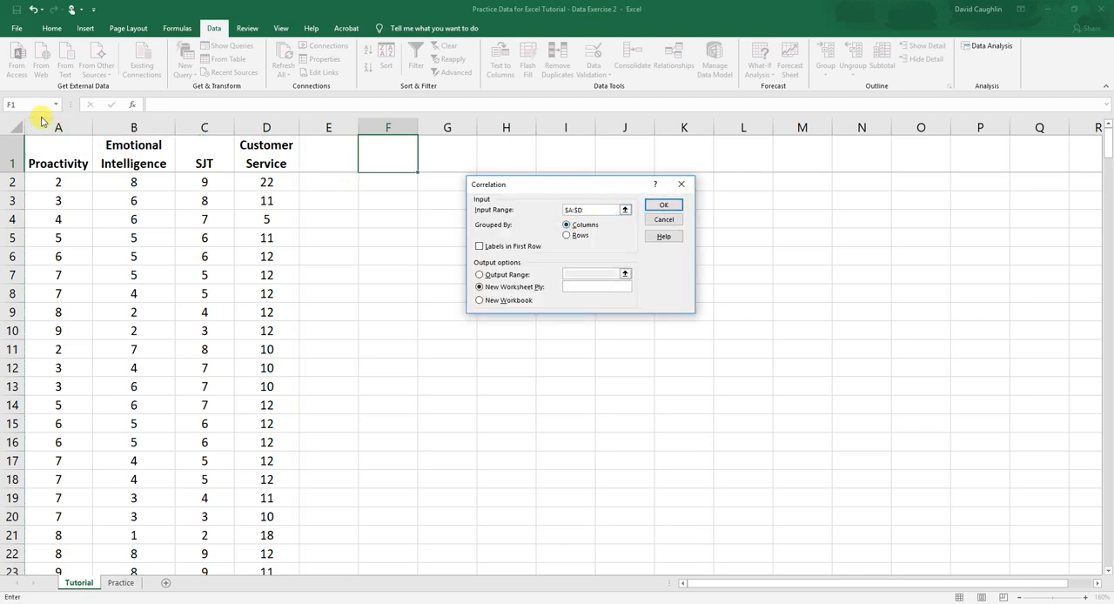
{"action": "left_click", "coordinate": [566, 226]}
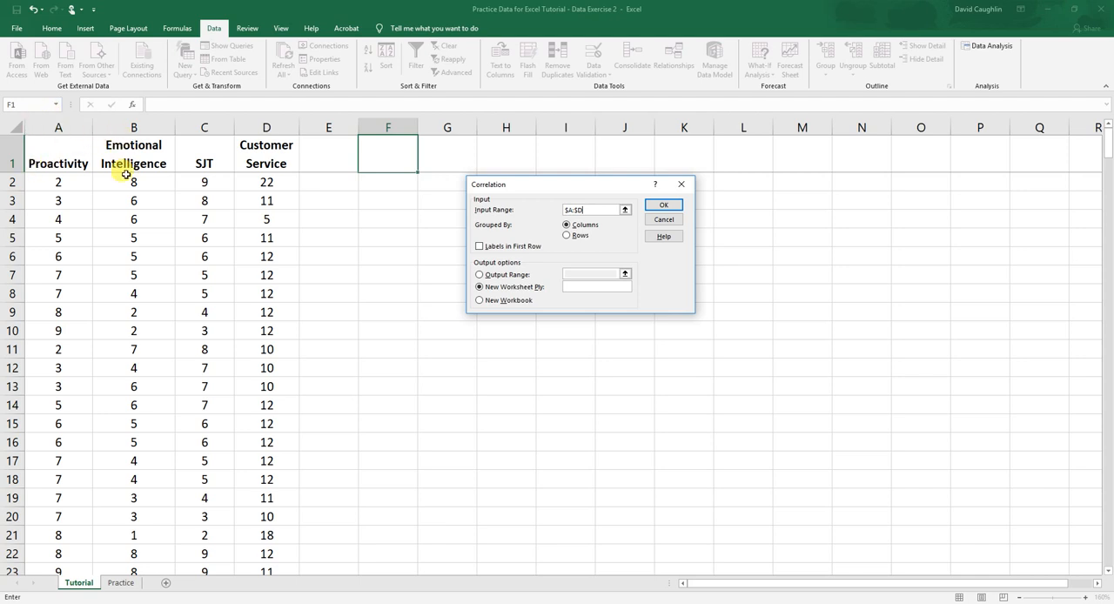
{"action": "left_click", "coordinate": [69, 155]}
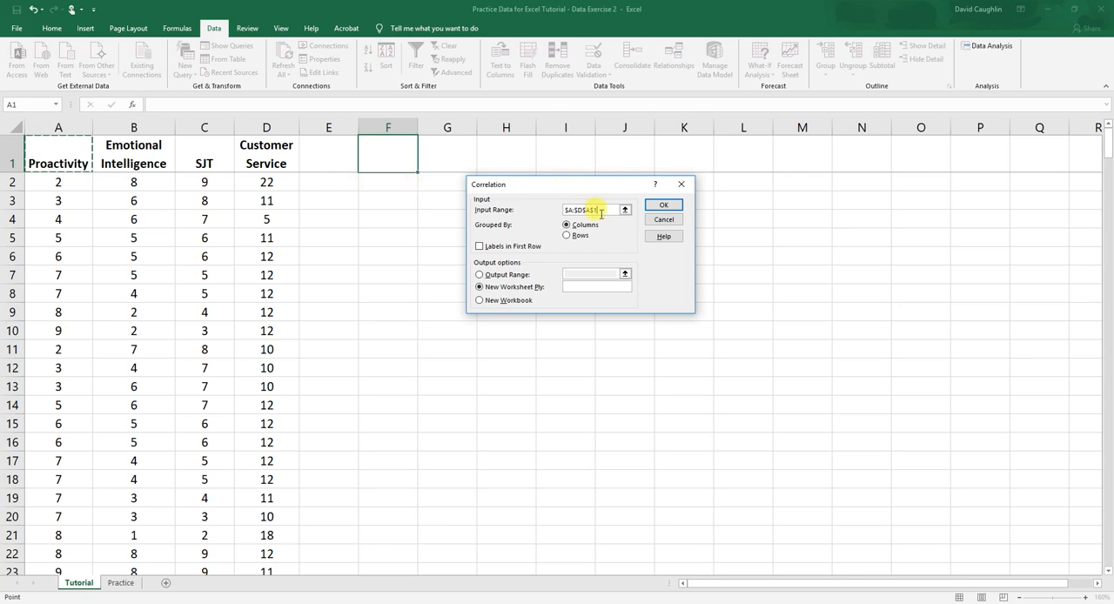
{"action": "left_click_drag", "start_coordinate": [605, 209], "coordinate": [572, 209]}
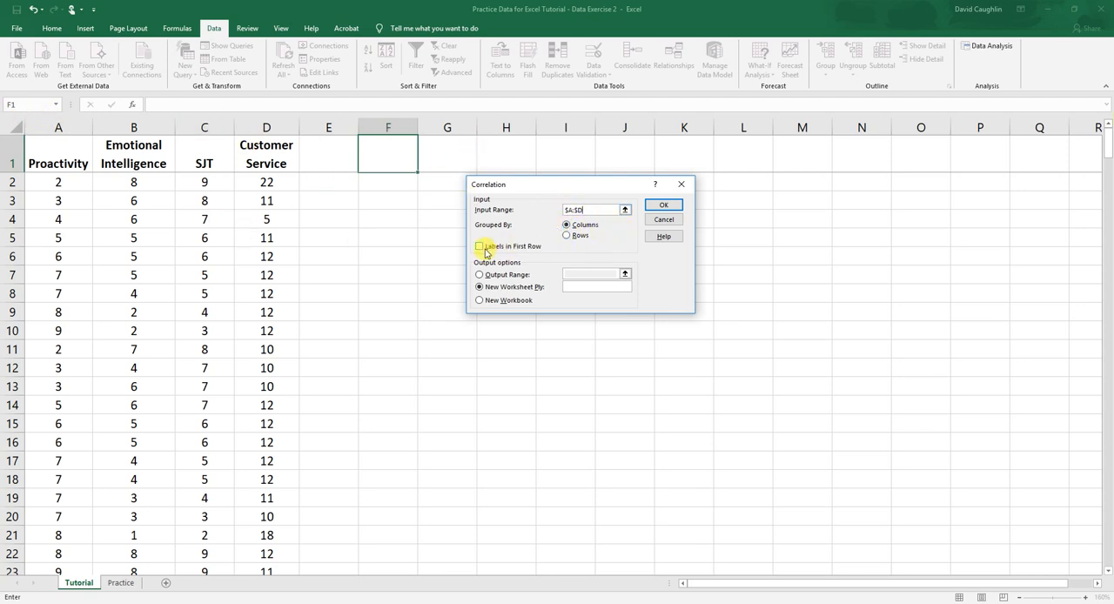
Treat the first row as labels and output the correlation results to a new worksheet named Correlation Matrix
{"action": "left_click", "coordinate": [478, 246]}
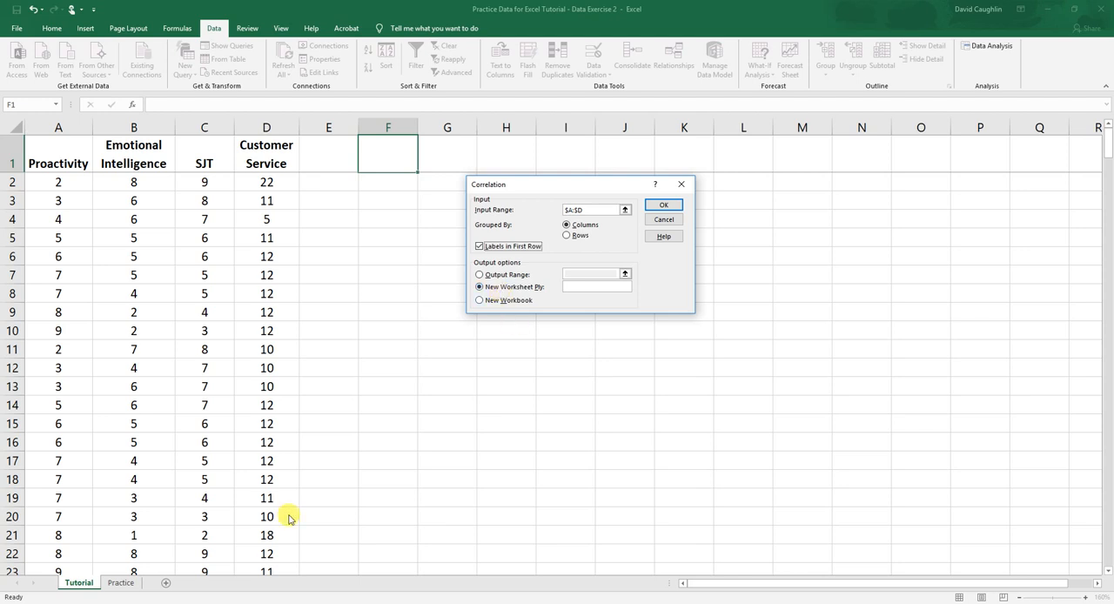
{"action": "left_click", "coordinate": [596, 285]}
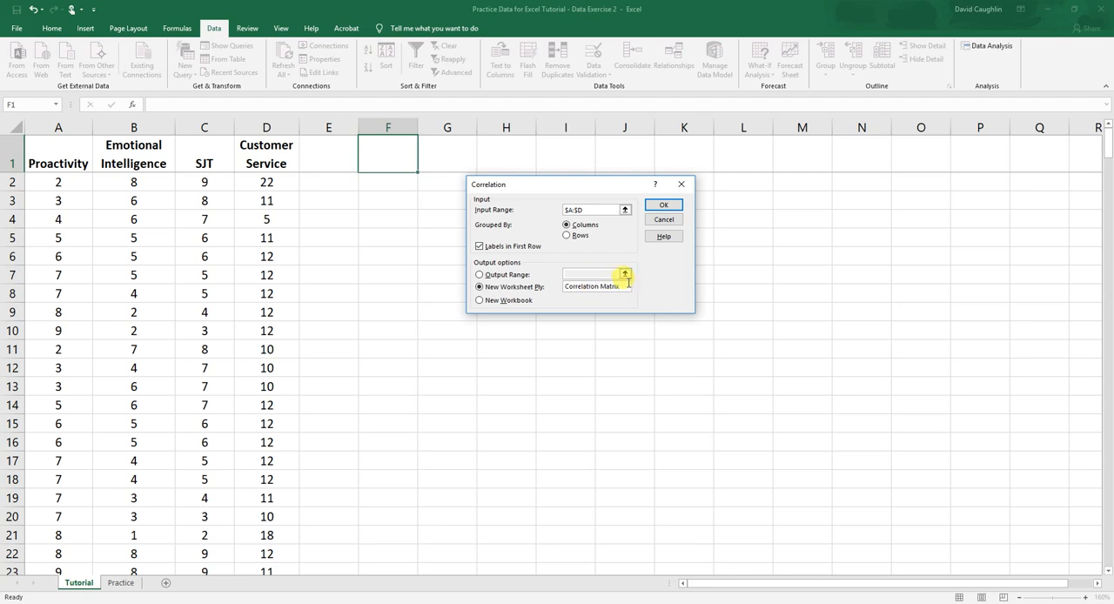
{"action": "left_click", "coordinate": [663, 206]}
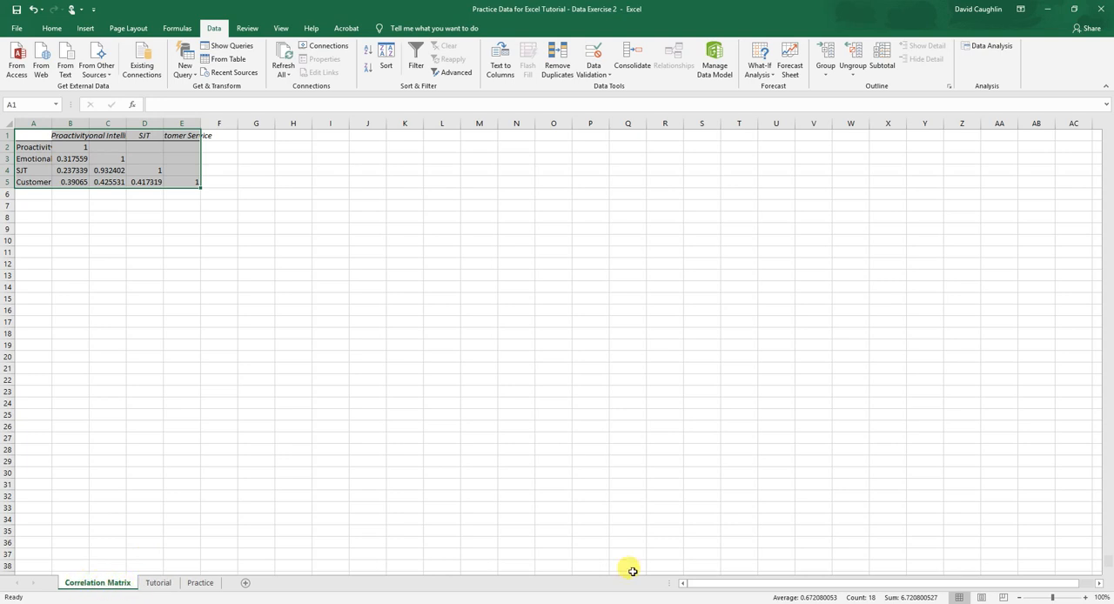
Fit the widths of columns A through E to their contents on the Correlation Matrix sheet
{"action": "left_click", "coordinate": [1085, 597]}
{"action": "left_click", "coordinate": [1085, 597]}
{"action": "left_click", "coordinate": [1085, 597]}
{"action": "left_click", "coordinate": [1085, 597]}
{"action": "left_click", "coordinate": [1085, 596]}
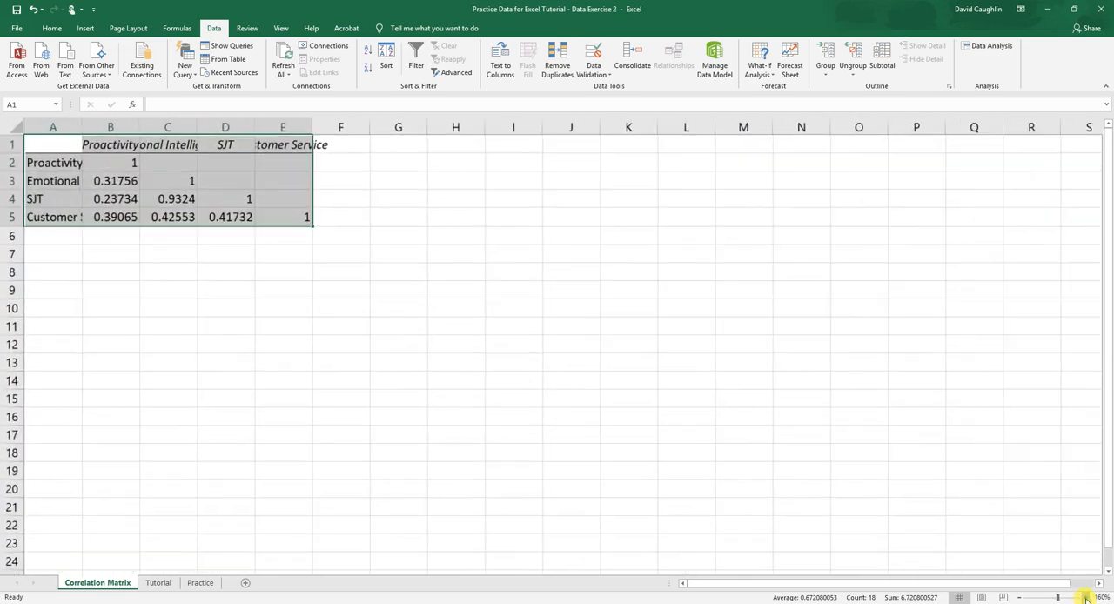
{"action": "left_click", "coordinate": [1085, 597]}
{"action": "left_click", "coordinate": [1085, 596]}
{"action": "left_click", "coordinate": [1085, 597]}
{"action": "left_click", "coordinate": [1084, 597]}
{"action": "left_click", "coordinate": [1085, 597]}
{"action": "left_click", "coordinate": [225, 270]}
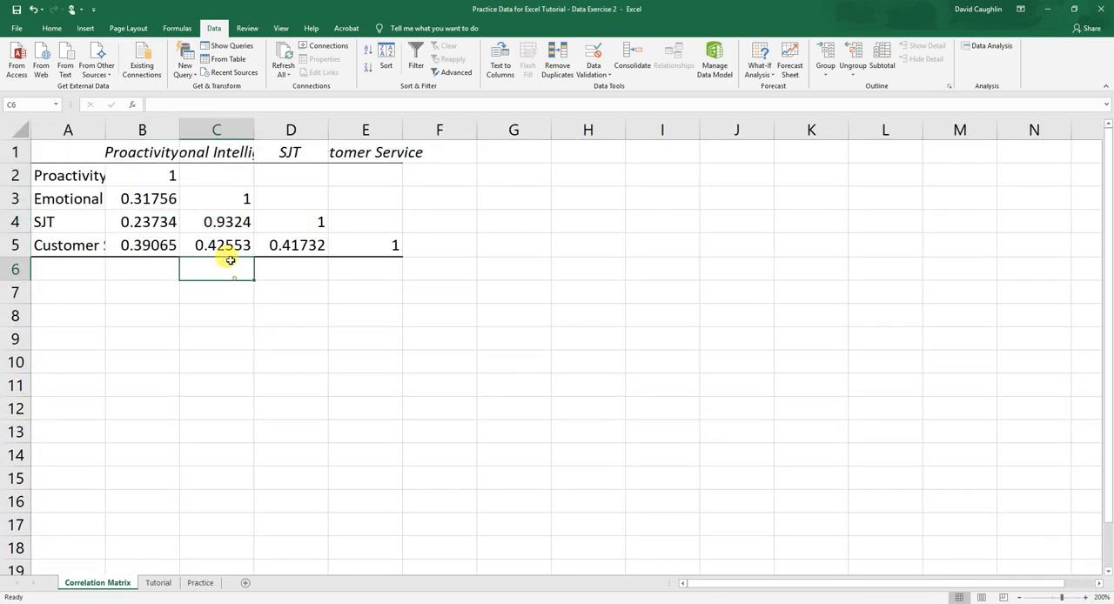
{"action": "double_click", "coordinate": [106, 123]}
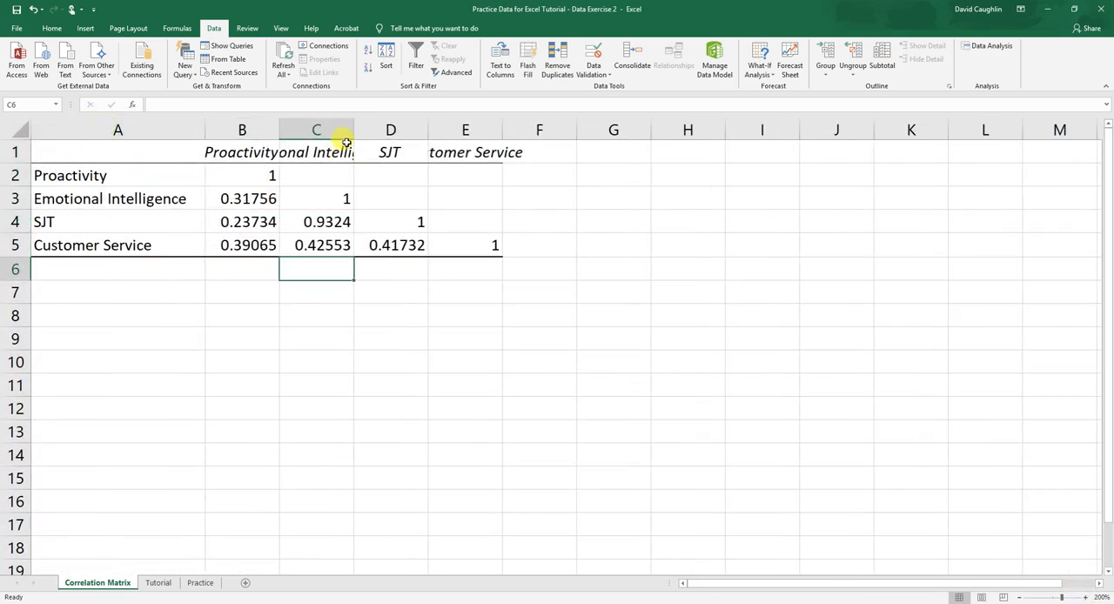
{"action": "double_click", "coordinate": [279, 128]}
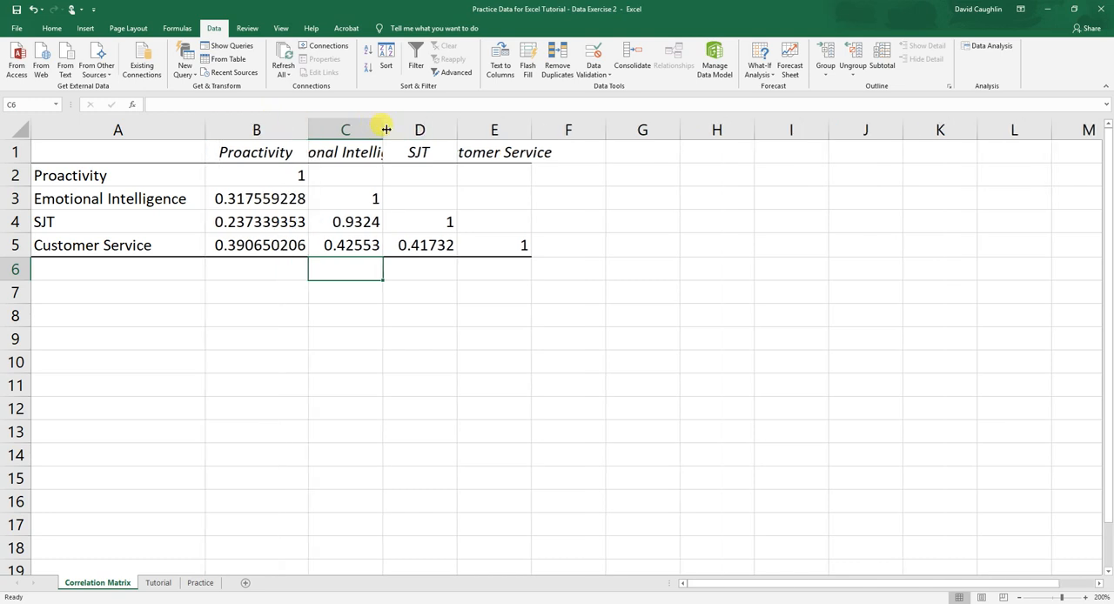
{"action": "double_click", "coordinate": [383, 125]}
{"action": "double_click", "coordinate": [556, 124]}
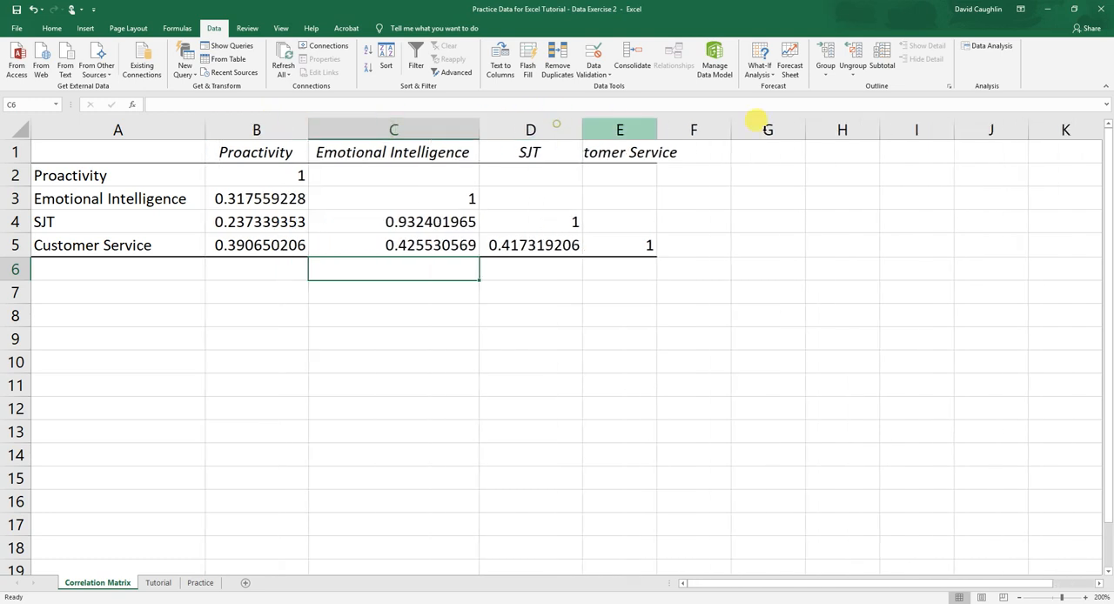
{"action": "double_click", "coordinate": [657, 123]}
{"action": "left_click", "coordinate": [601, 286]}
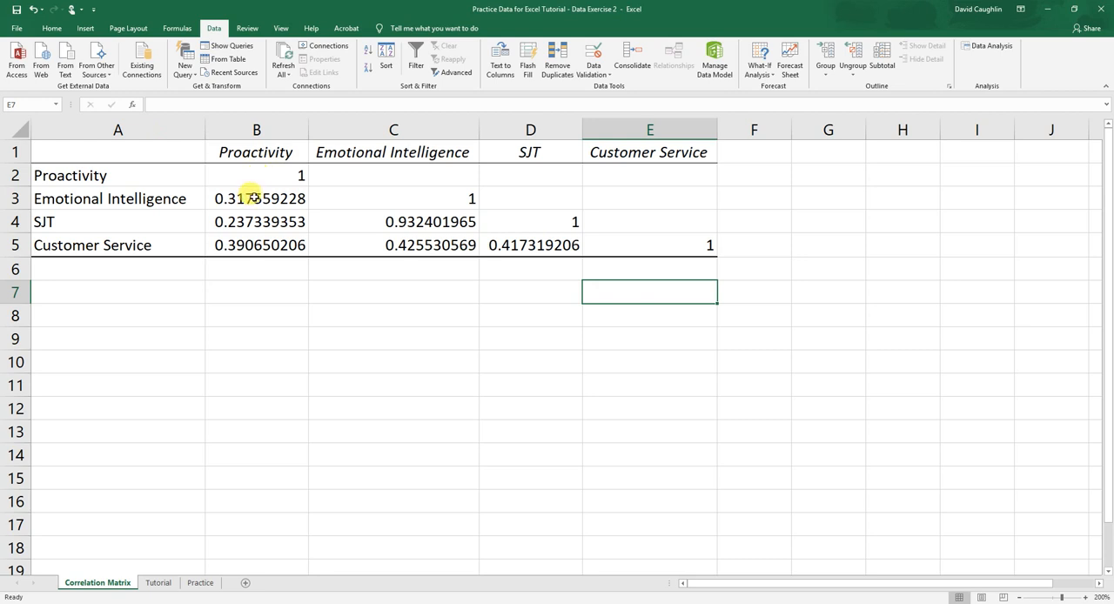
Select the correlation coefficients in cells B2:E5
{"action": "left_click_drag", "start_coordinate": [246, 176], "coordinate": [642, 241]}
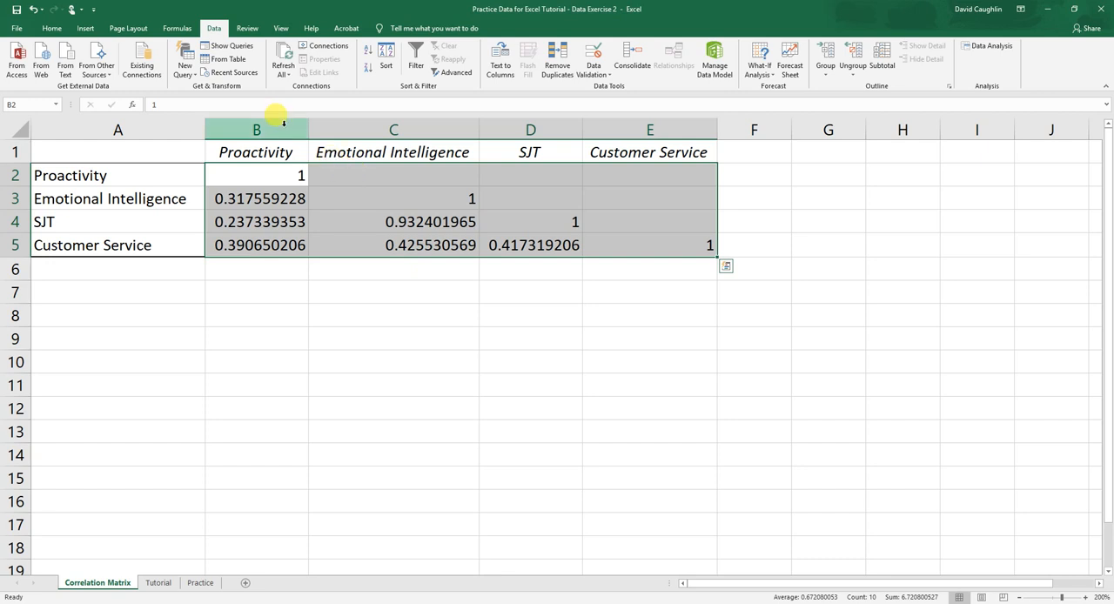
{"action": "left_click", "coordinate": [51, 28]}
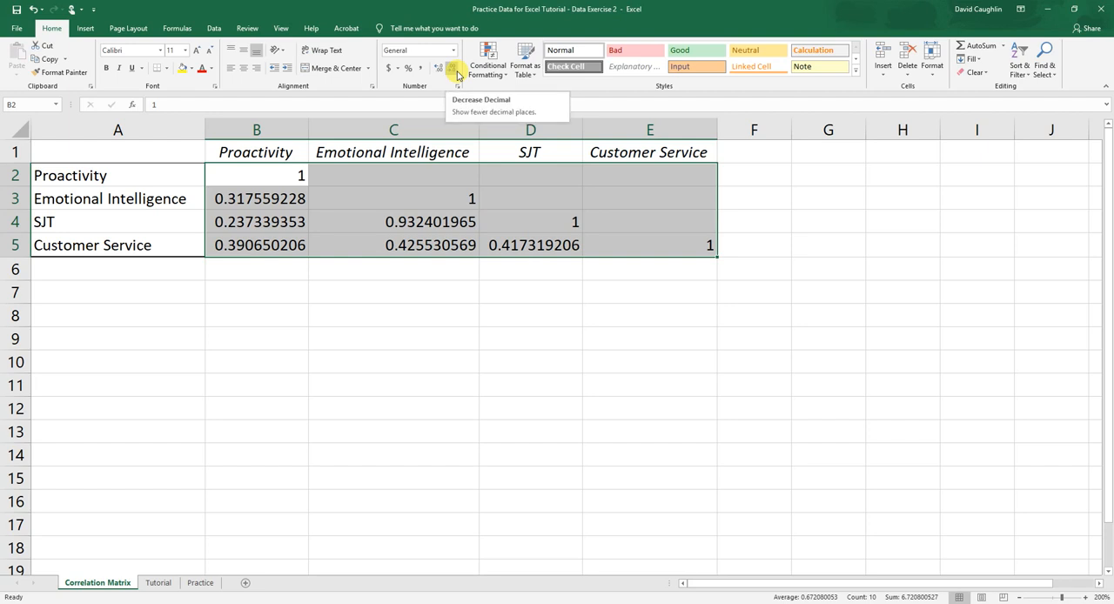
{"action": "left_click", "coordinate": [456, 86]}
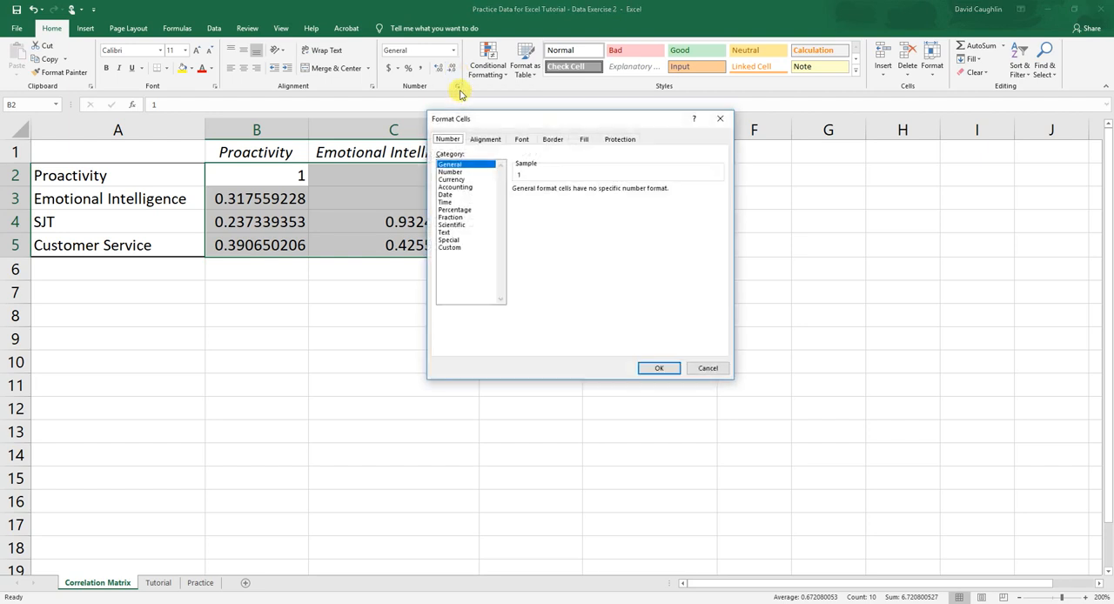
{"action": "left_click", "coordinate": [450, 172]}
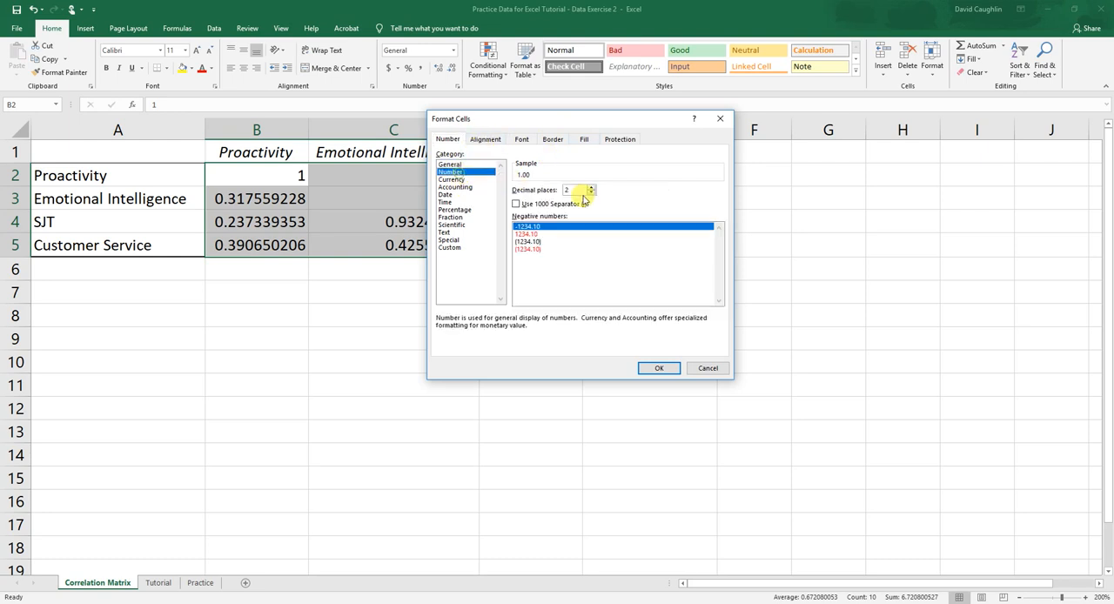
{"action": "left_click", "coordinate": [720, 118]}
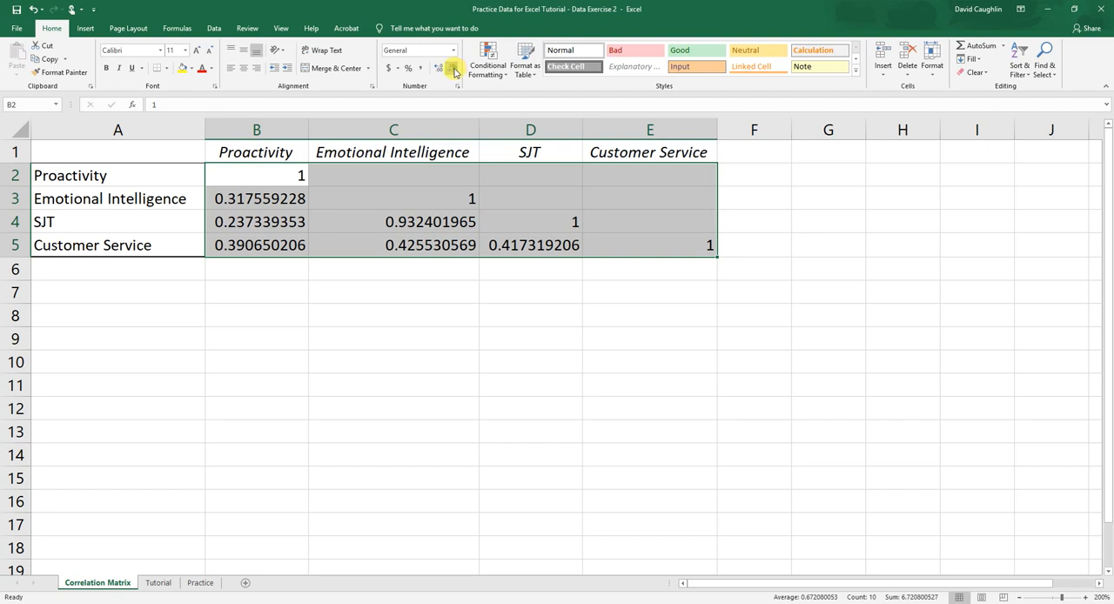
Format the selected correlation coefficients as numbers with two decimal places
{"action": "left_click", "coordinate": [440, 70]}
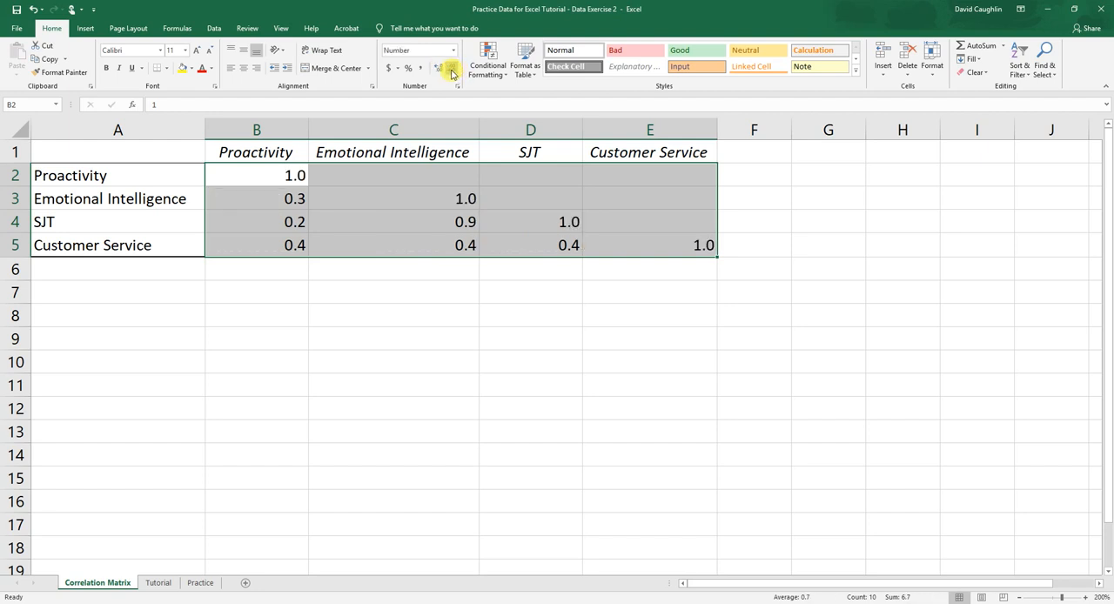
{"action": "left_click", "coordinate": [450, 70]}
{"action": "left_click", "coordinate": [439, 70]}
{"action": "left_click", "coordinate": [440, 69]}
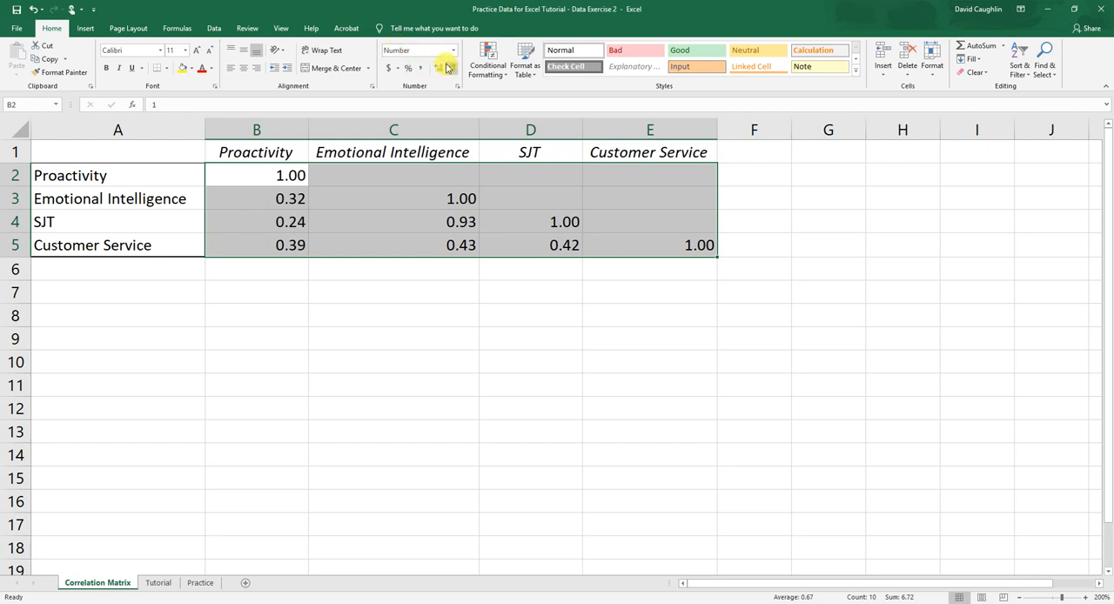
{"action": "left_click", "coordinate": [456, 87]}
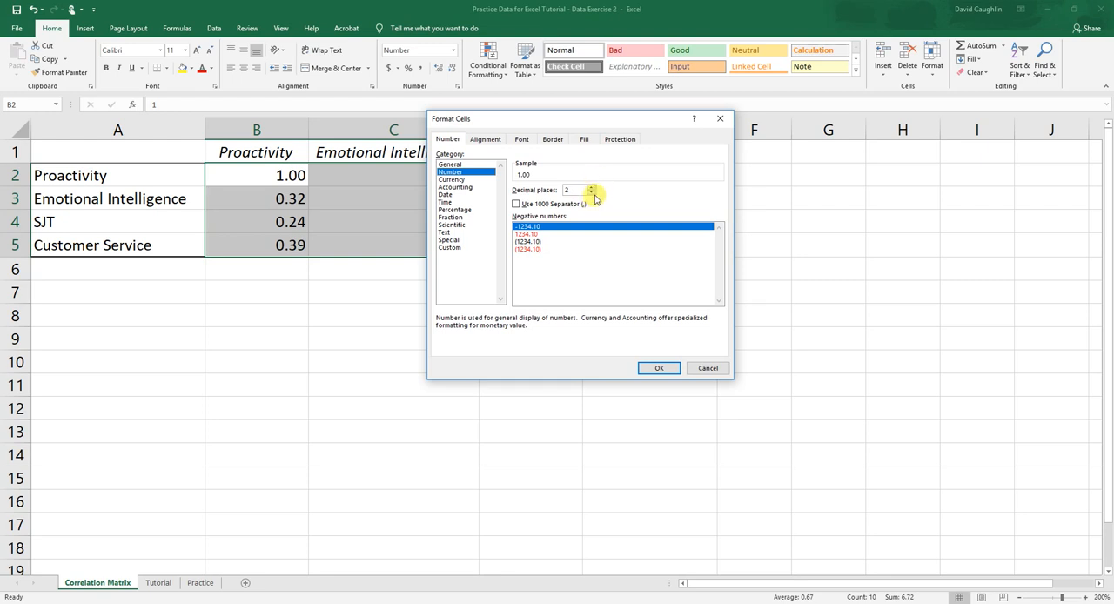
{"action": "left_click", "coordinate": [654, 369]}
Examine the diagonal cells B2, C3, D4 and E5 of the correlation matrix
{"action": "left_click", "coordinate": [356, 183]}
{"action": "left_click", "coordinate": [361, 206]}
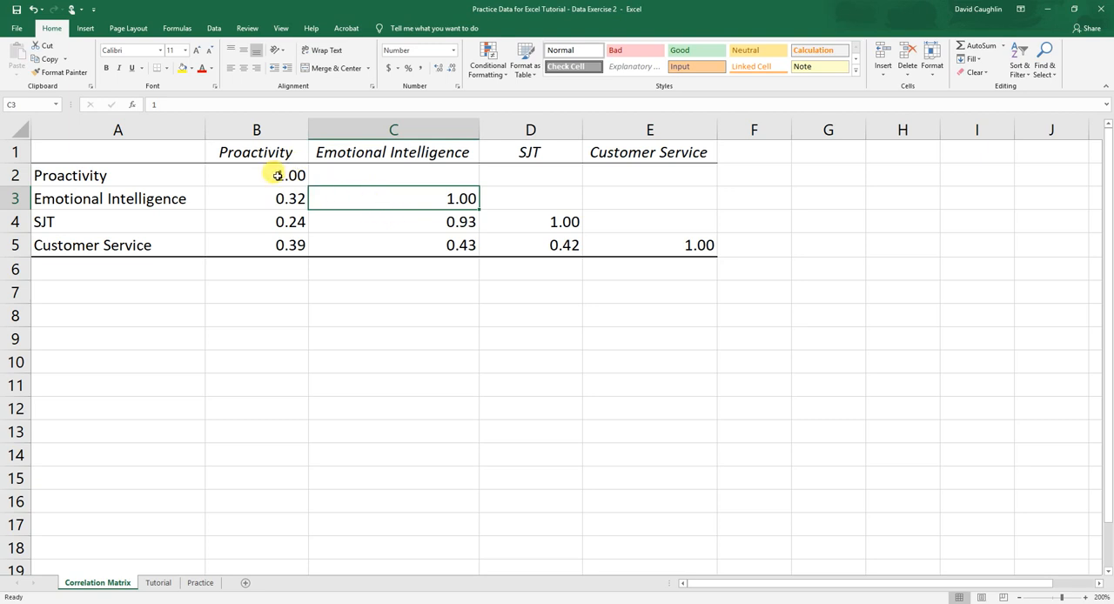
{"action": "left_click_drag", "start_coordinate": [278, 176], "coordinate": [625, 253]}
{"action": "left_click", "coordinate": [311, 192]}
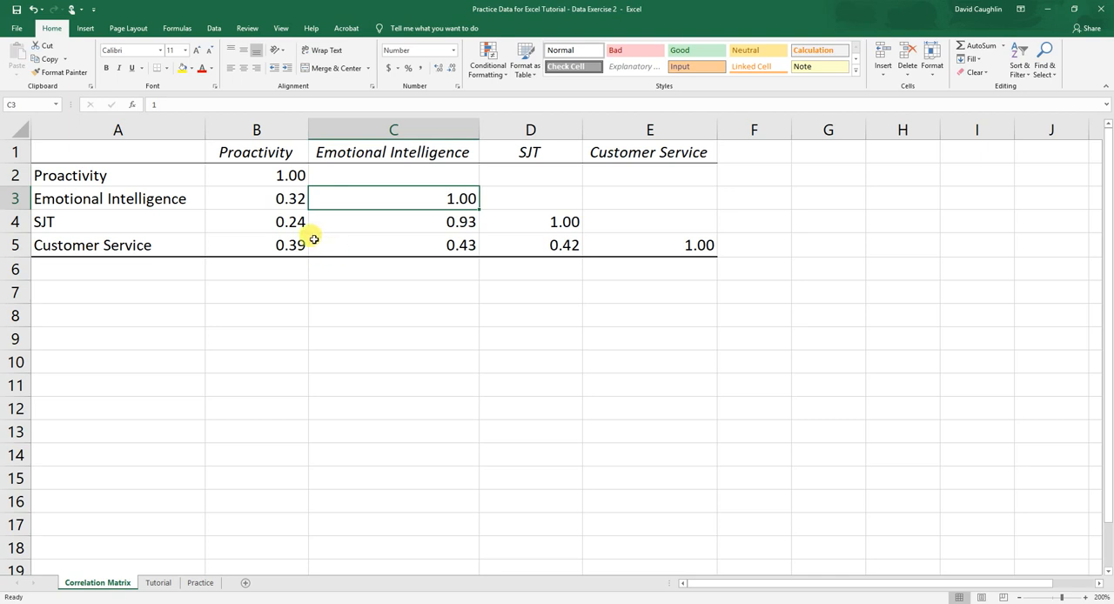
{"action": "left_click", "coordinate": [274, 169]}
{"action": "left_click", "coordinate": [399, 202]}
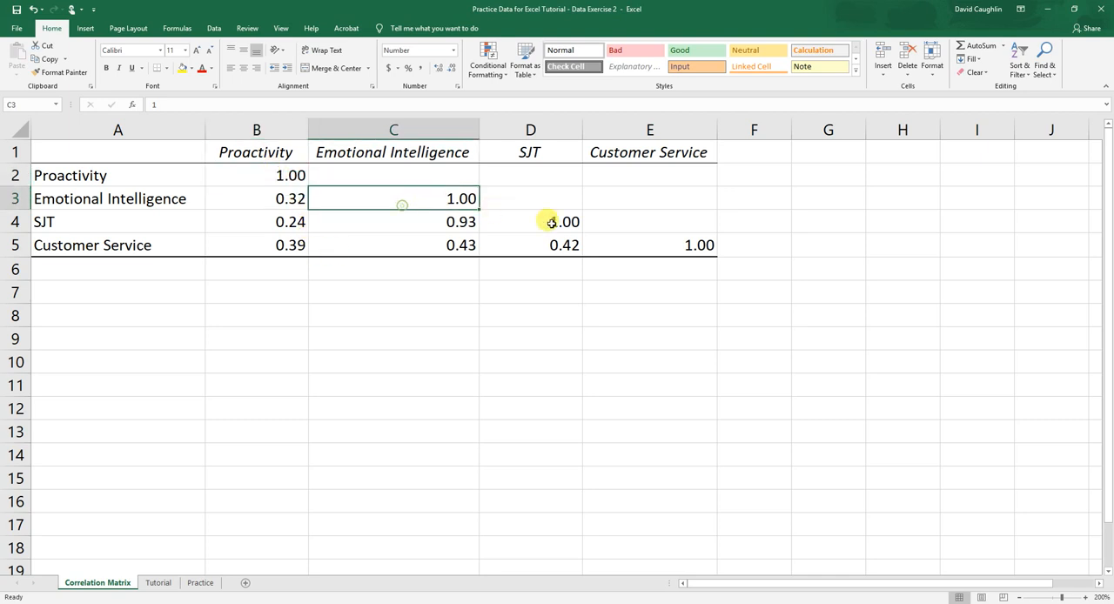
{"action": "left_click", "coordinate": [549, 223]}
{"action": "left_click", "coordinate": [652, 236]}
{"action": "left_click", "coordinate": [287, 173]}
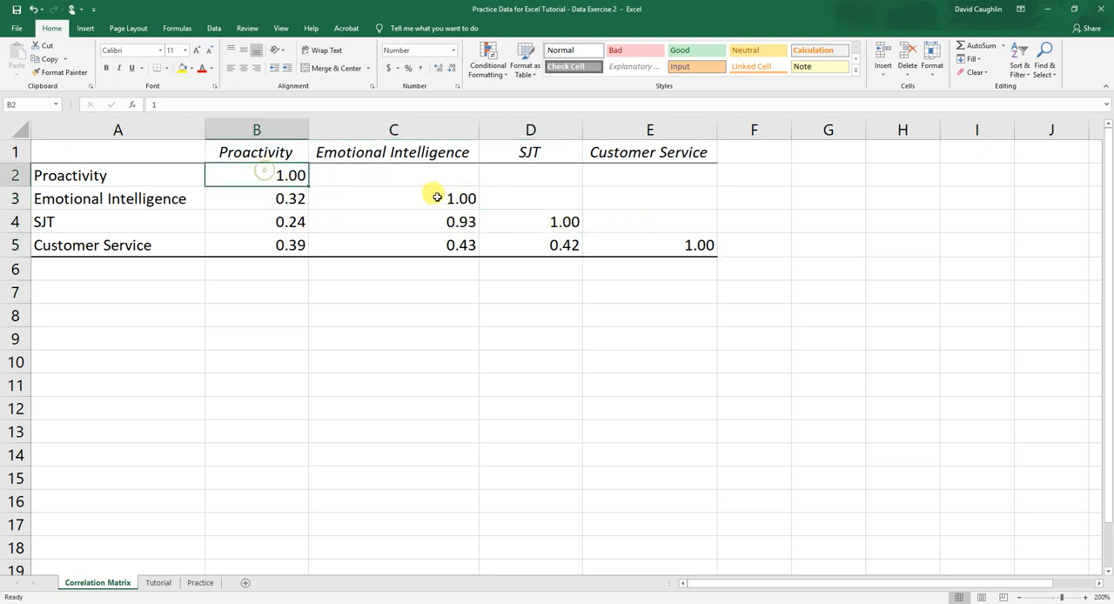
{"action": "left_click", "coordinate": [435, 196]}
{"action": "left_click", "coordinate": [533, 218]}
{"action": "left_click", "coordinate": [670, 240]}
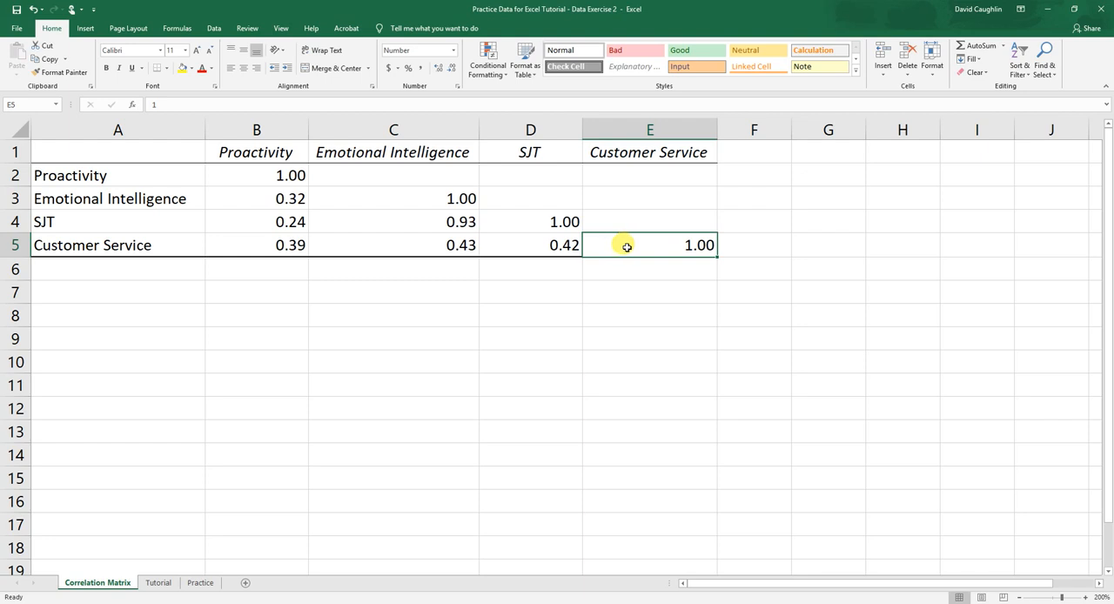
Compare the Proactivity row and column labels with the value in B2, and review the other diagonal values
{"action": "left_click", "coordinate": [277, 172]}
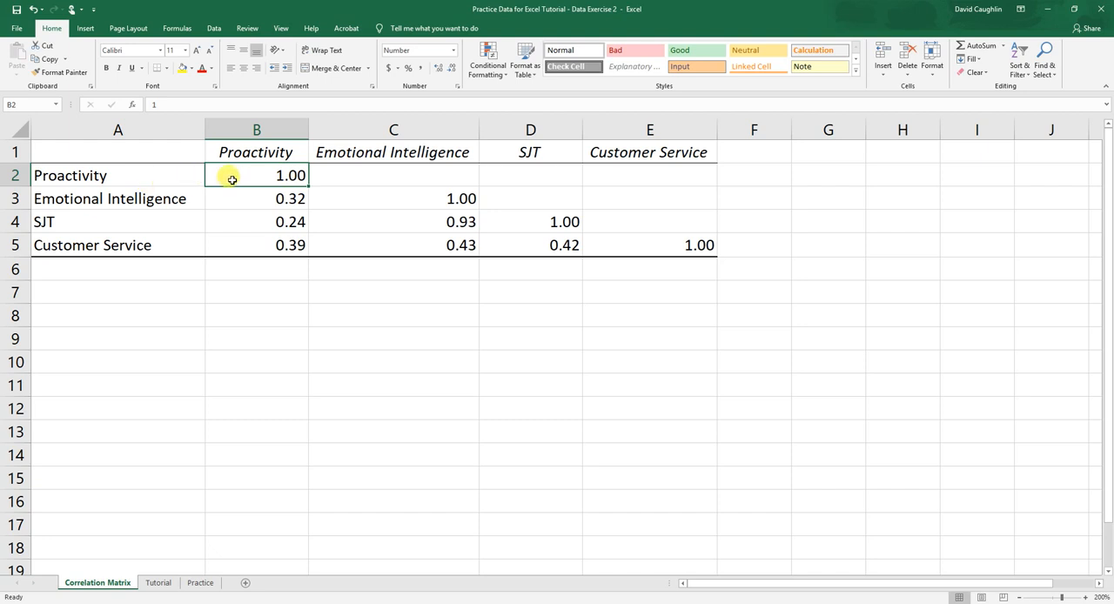
{"action": "left_click", "coordinate": [128, 175]}
{"action": "left_click", "coordinate": [224, 150]}
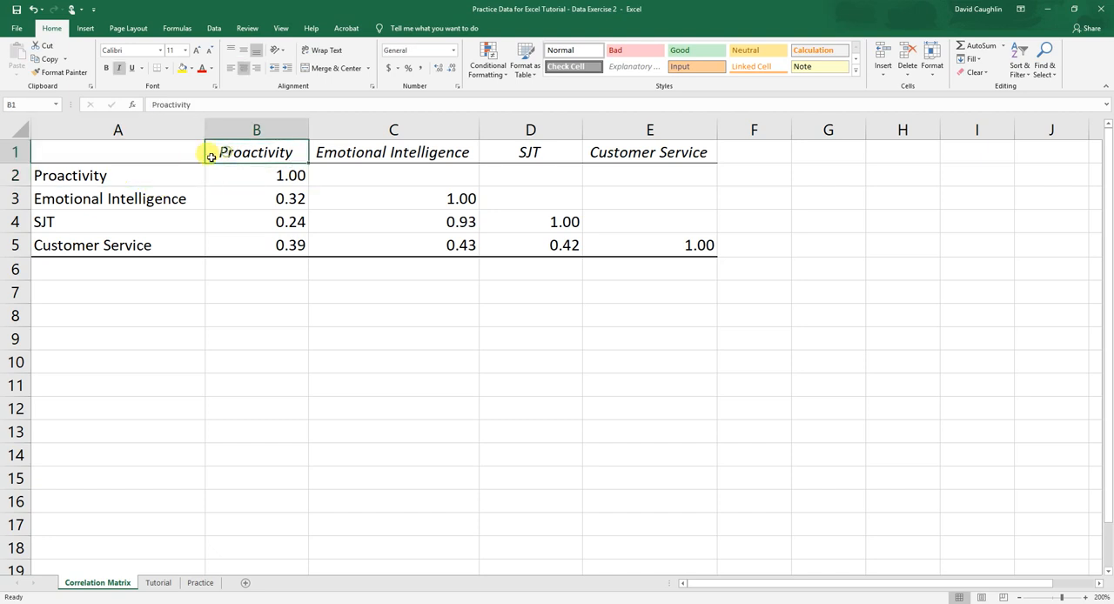
{"action": "left_click", "coordinate": [145, 175]}
{"action": "left_click", "coordinate": [271, 152]}
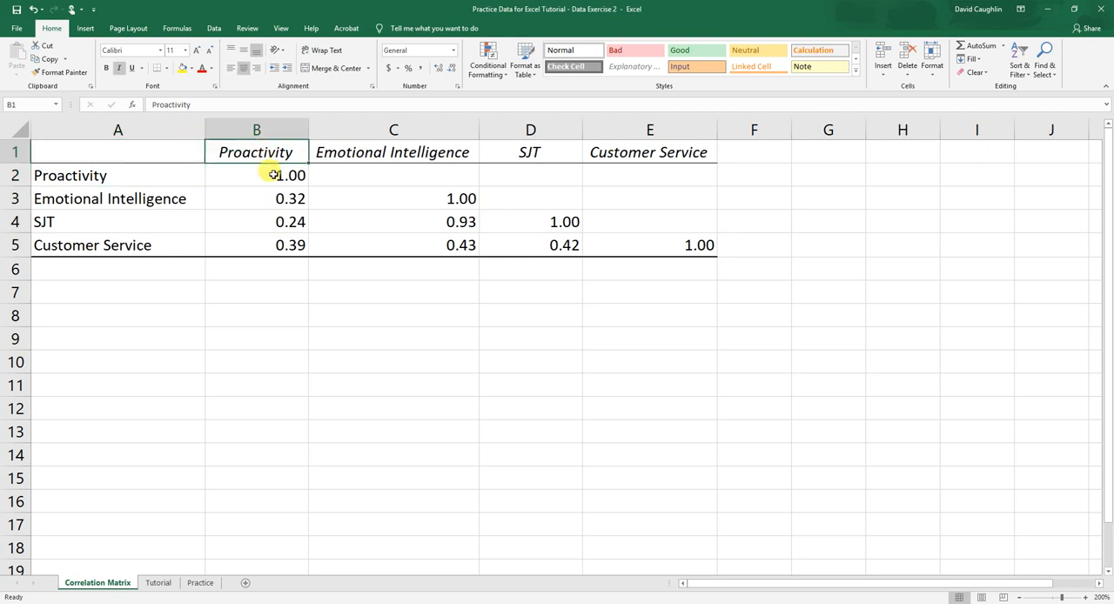
{"action": "left_click", "coordinate": [273, 175]}
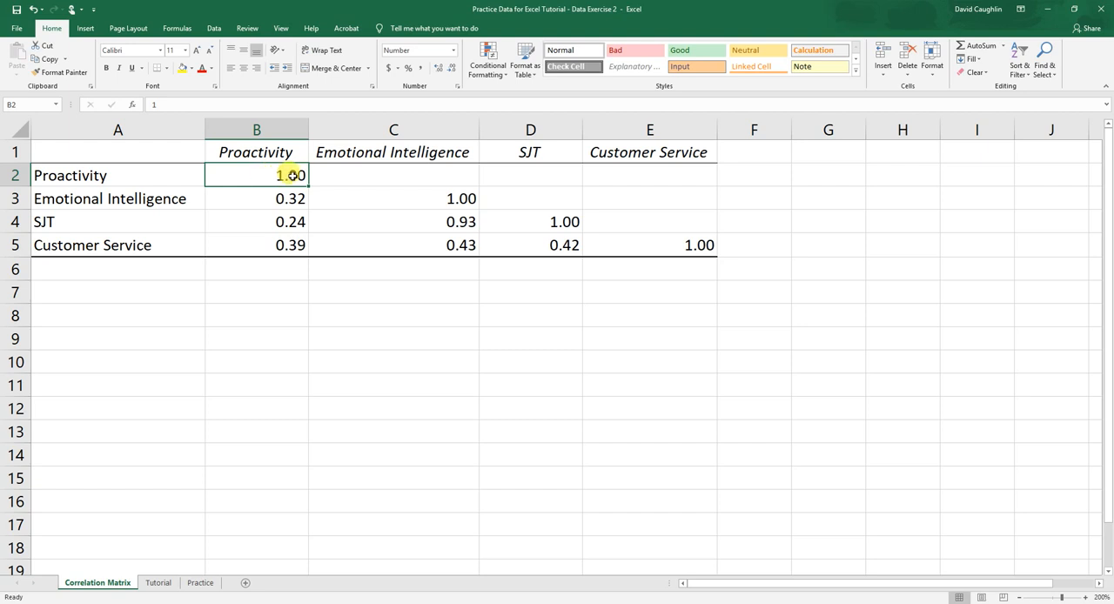
{"action": "left_click", "coordinate": [381, 195]}
{"action": "left_click", "coordinate": [554, 221]}
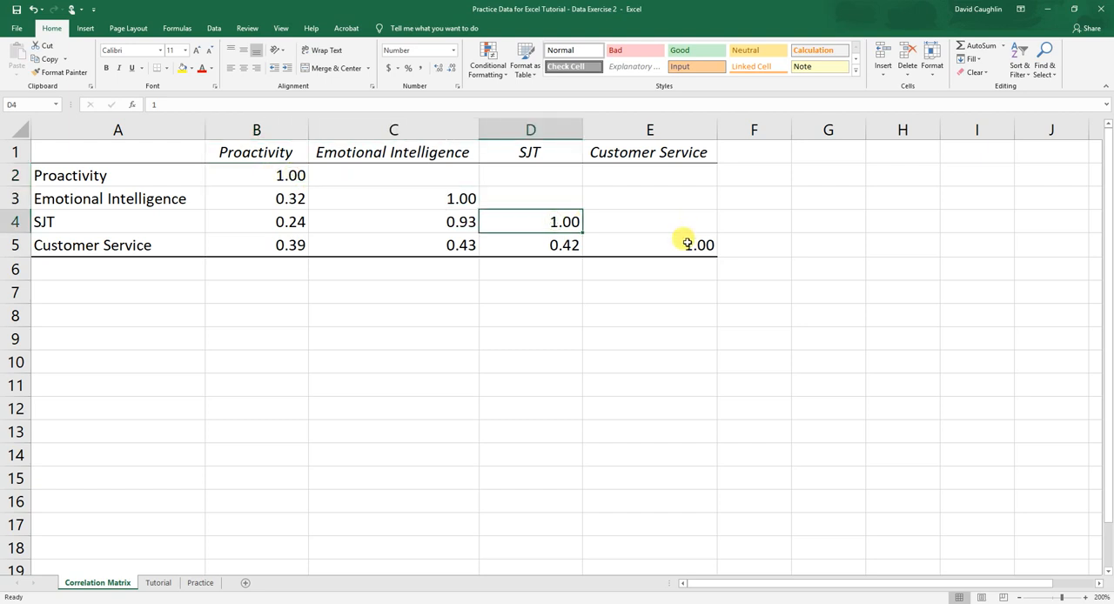
{"action": "left_click", "coordinate": [683, 245]}
Clear the diagonal values in cells B2, C3, D4 and E5 of the correlation matrix
{"action": "left_click", "coordinate": [272, 179]}
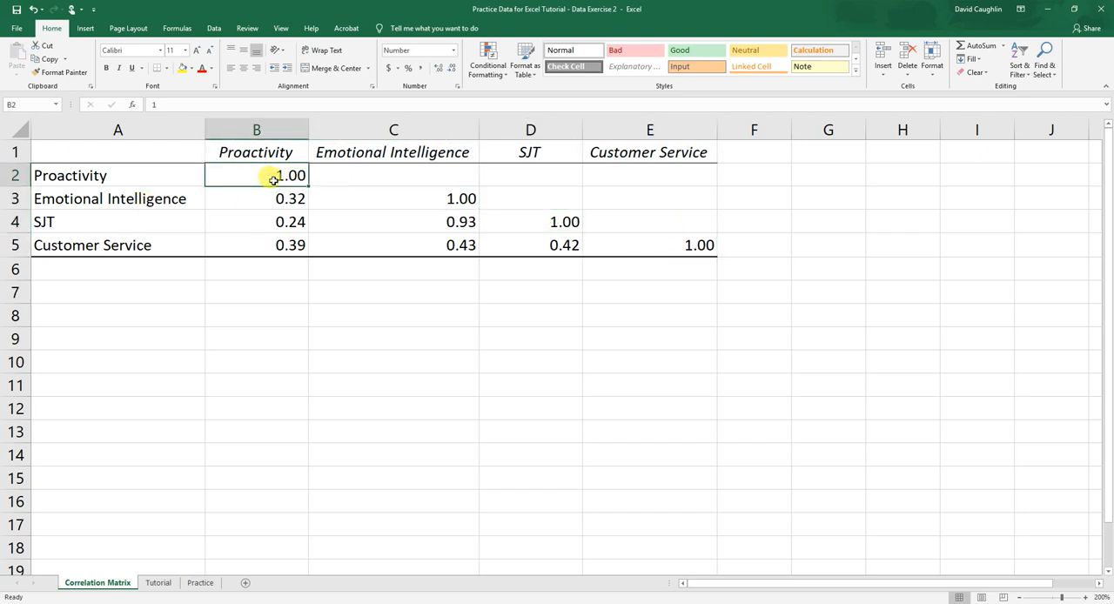
{"action": "key", "text": "Delete"}
{"action": "left_click", "coordinate": [461, 196]}
{"action": "key", "text": "Delete"}
{"action": "left_click", "coordinate": [520, 221]}
{"action": "key", "text": "Delete"}
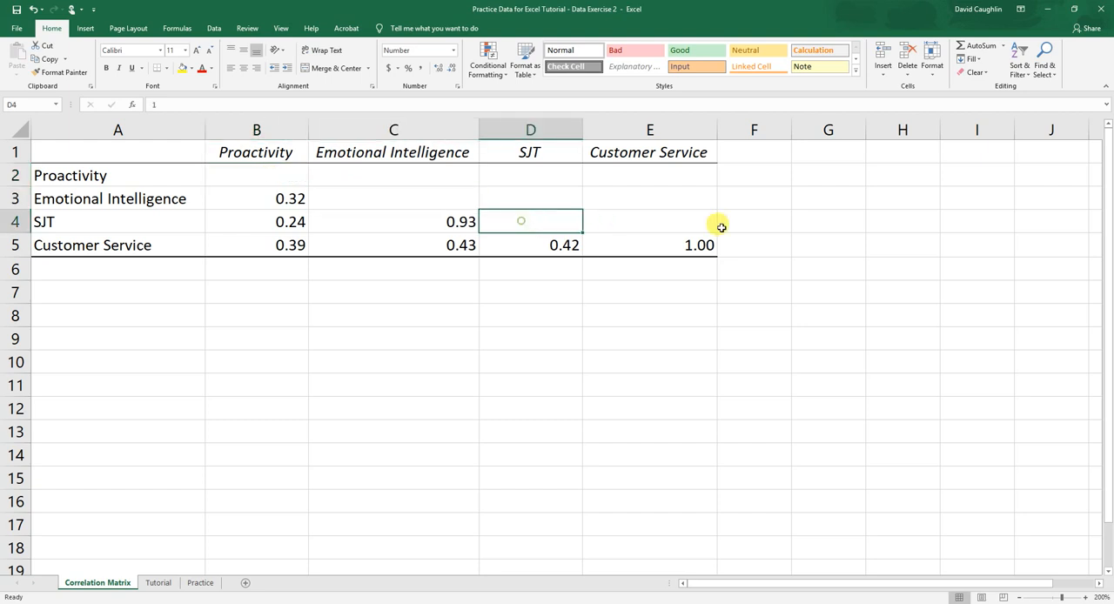
{"action": "left_click", "coordinate": [685, 244]}
{"action": "key", "text": "Delete"}
{"action": "left_click", "coordinate": [355, 265]}
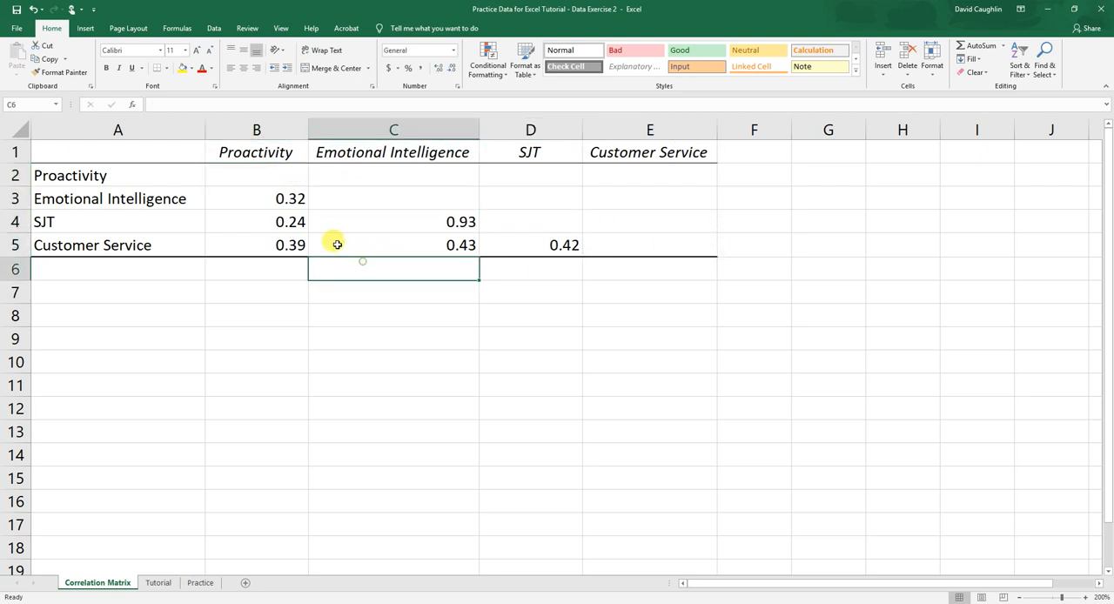
{"action": "left_click", "coordinate": [267, 282]}
{"action": "left_click", "coordinate": [273, 274]}
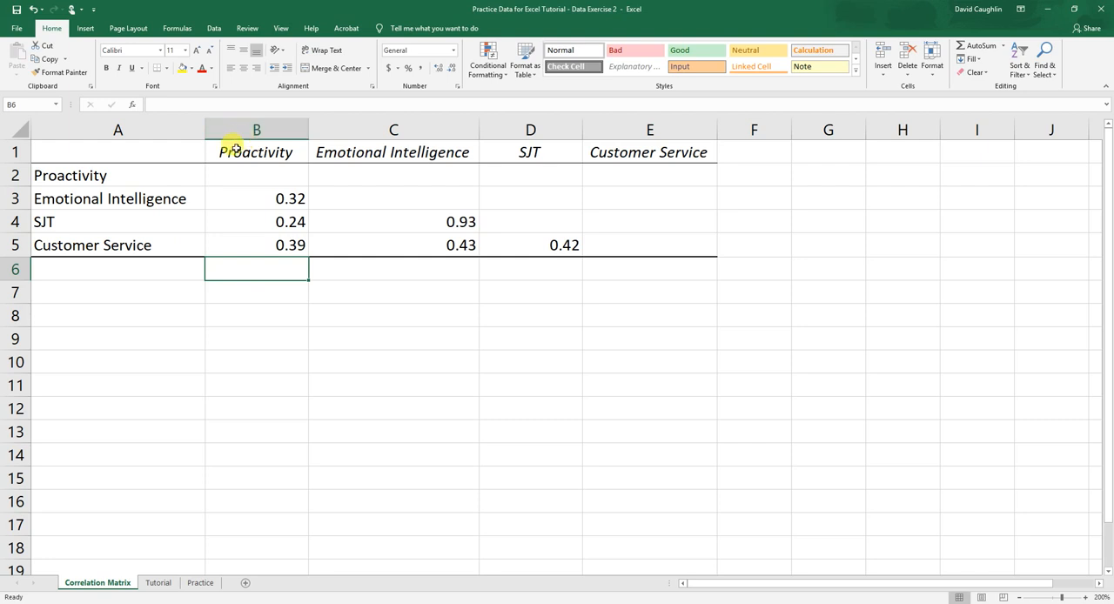
Examine the Customer Service row's correlations with Proactivity, Emotional Intelligence and SJT in cells B5:D5
{"action": "left_click", "coordinate": [235, 245]}
{"action": "left_click", "coordinate": [122, 246]}
{"action": "left_click_drag", "start_coordinate": [54, 246], "coordinate": [516, 244]}
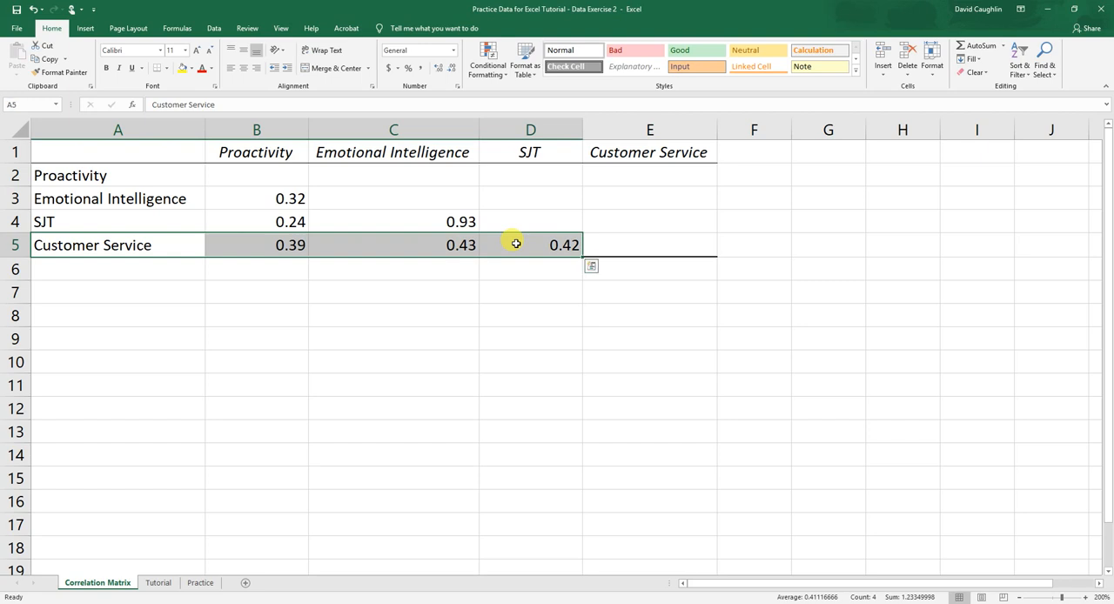
{"action": "left_click", "coordinate": [280, 243]}
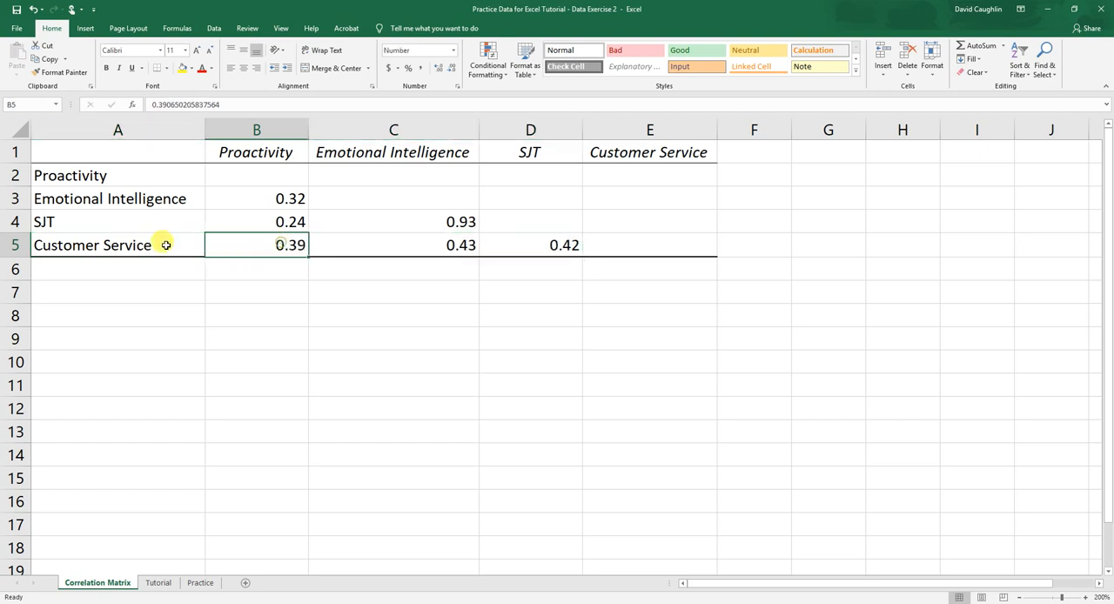
{"action": "left_click_drag", "start_coordinate": [110, 246], "coordinate": [566, 248]}
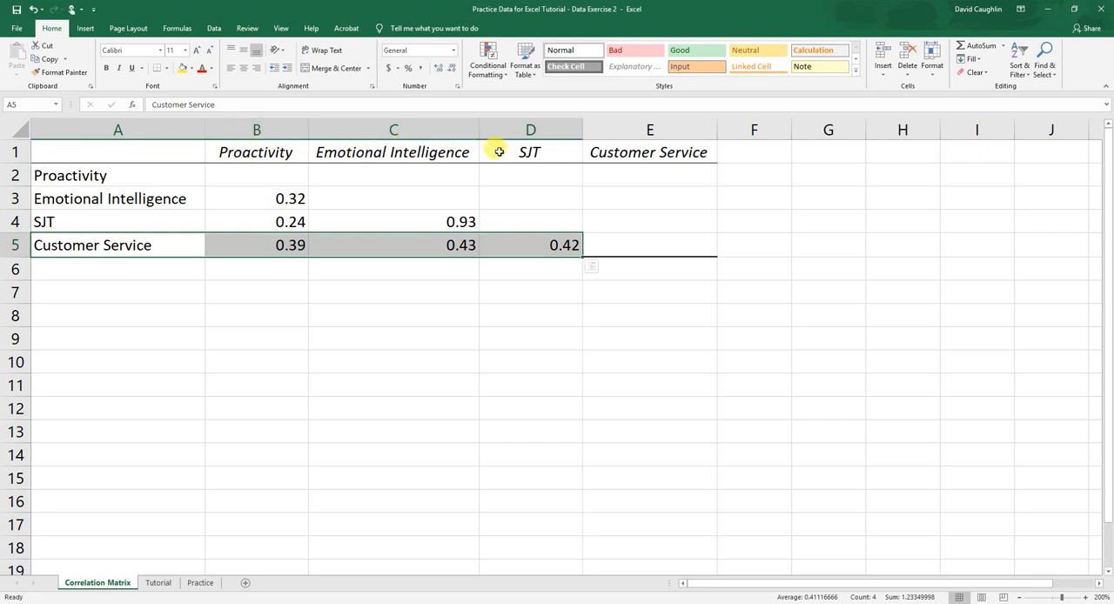
{"action": "left_click", "coordinate": [279, 247]}
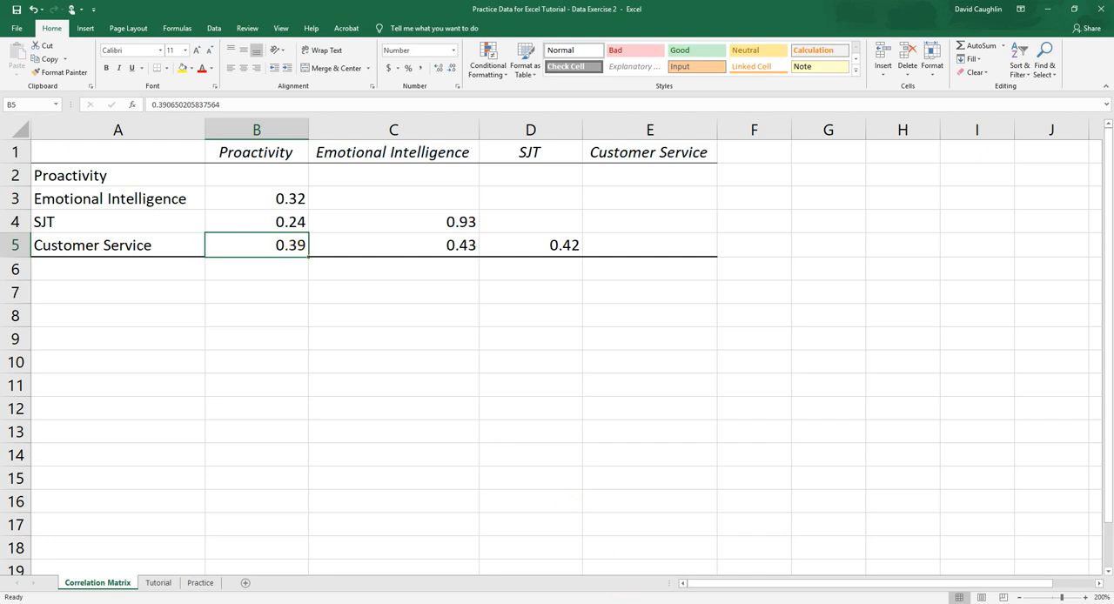
{"action": "left_click", "coordinate": [614, 557]}
{"action": "left_click", "coordinate": [453, 245]}
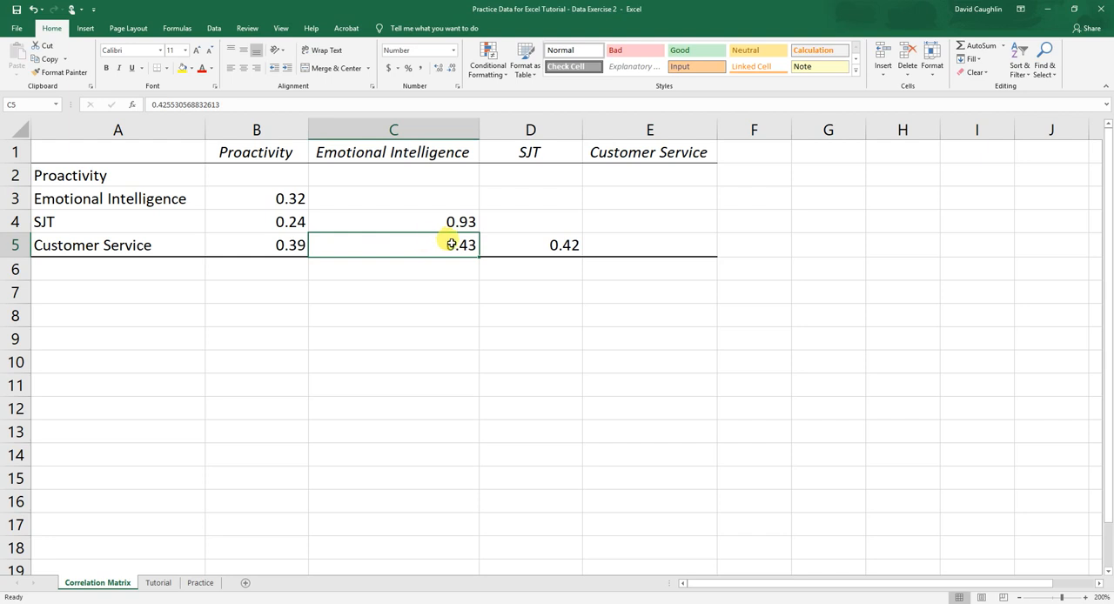
{"action": "left_click", "coordinate": [538, 241]}
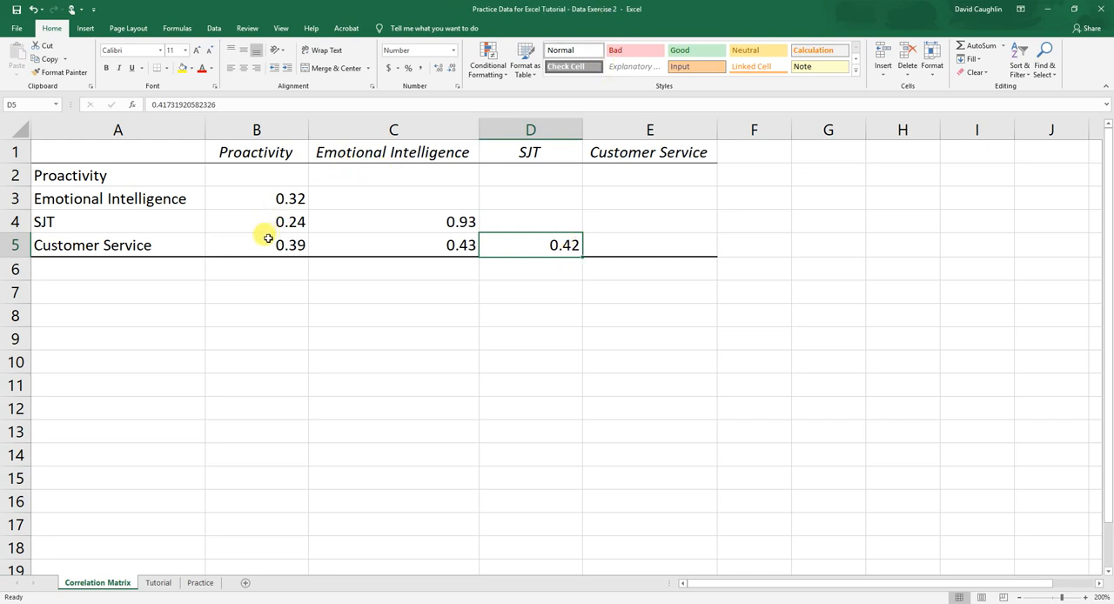
{"action": "left_click_drag", "start_coordinate": [261, 237], "coordinate": [563, 250]}
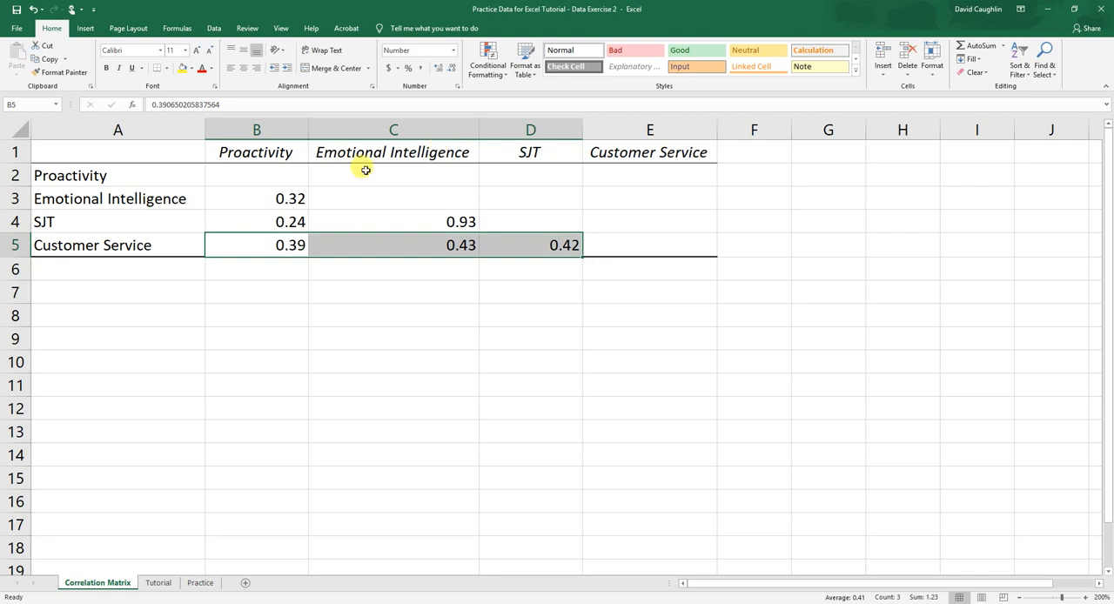
Compare the correlations among the predictors in cells B3, B4 and C4
{"action": "left_click", "coordinate": [290, 193]}
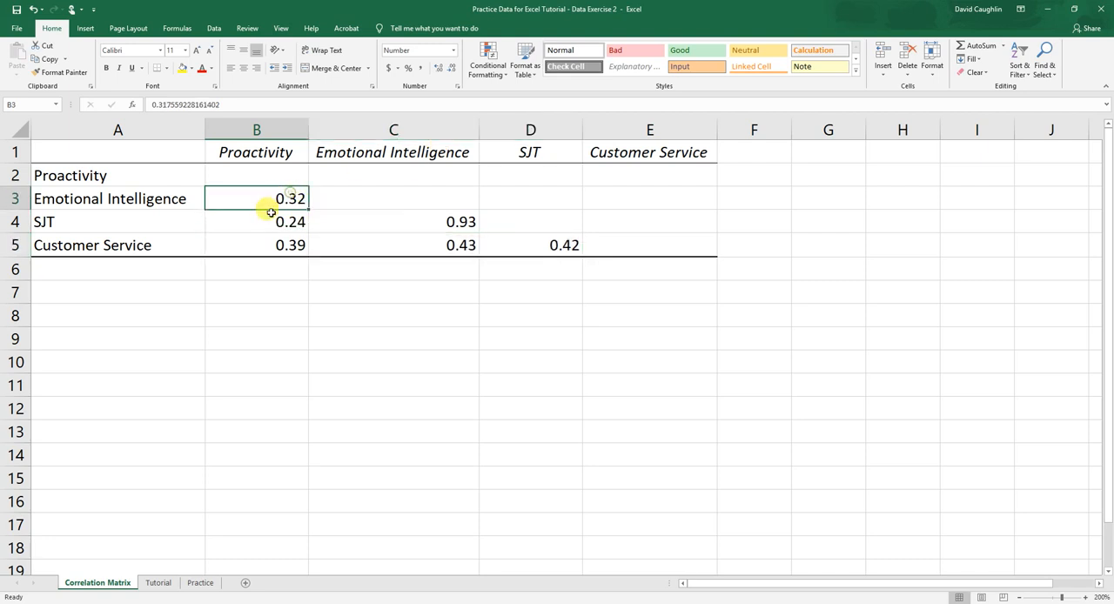
{"action": "left_click", "coordinate": [275, 219]}
{"action": "left_click", "coordinate": [406, 220]}
{"action": "left_click", "coordinate": [288, 196]}
{"action": "left_click", "coordinate": [411, 221]}
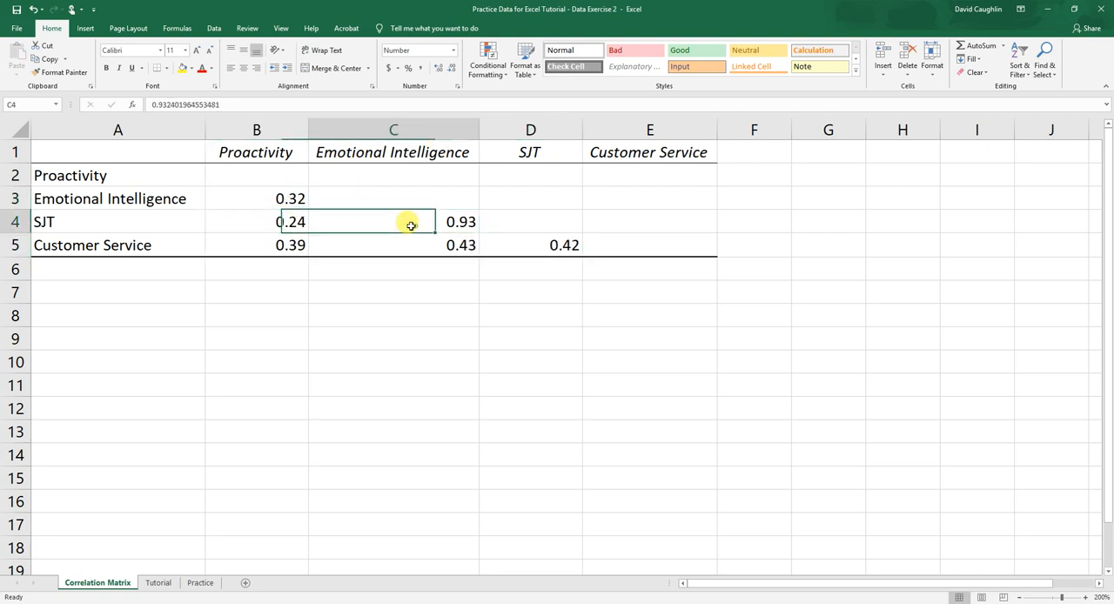
{"action": "left_click", "coordinate": [258, 199]}
{"action": "left_click", "coordinate": [263, 222]}
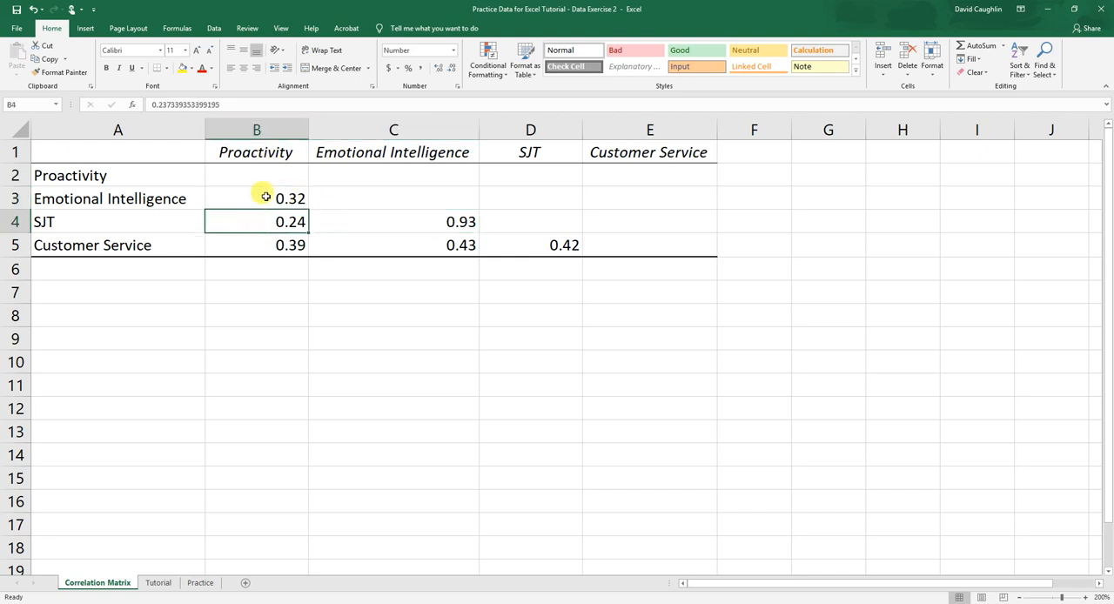
{"action": "left_click", "coordinate": [264, 198]}
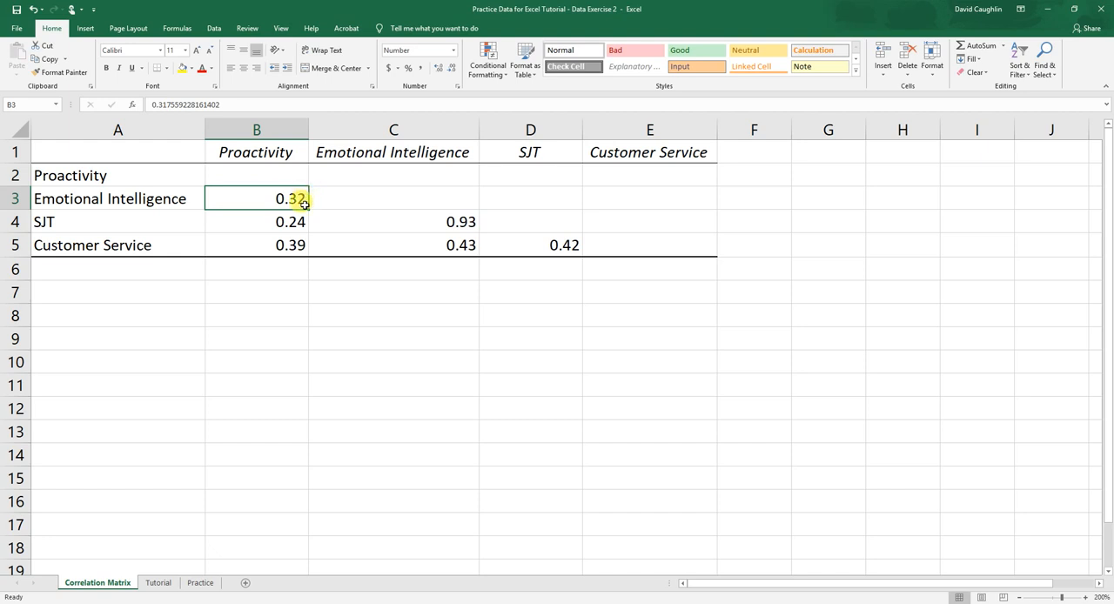
{"action": "left_click", "coordinate": [290, 220]}
{"action": "left_click", "coordinate": [293, 198]}
{"action": "left_click", "coordinate": [291, 217]}
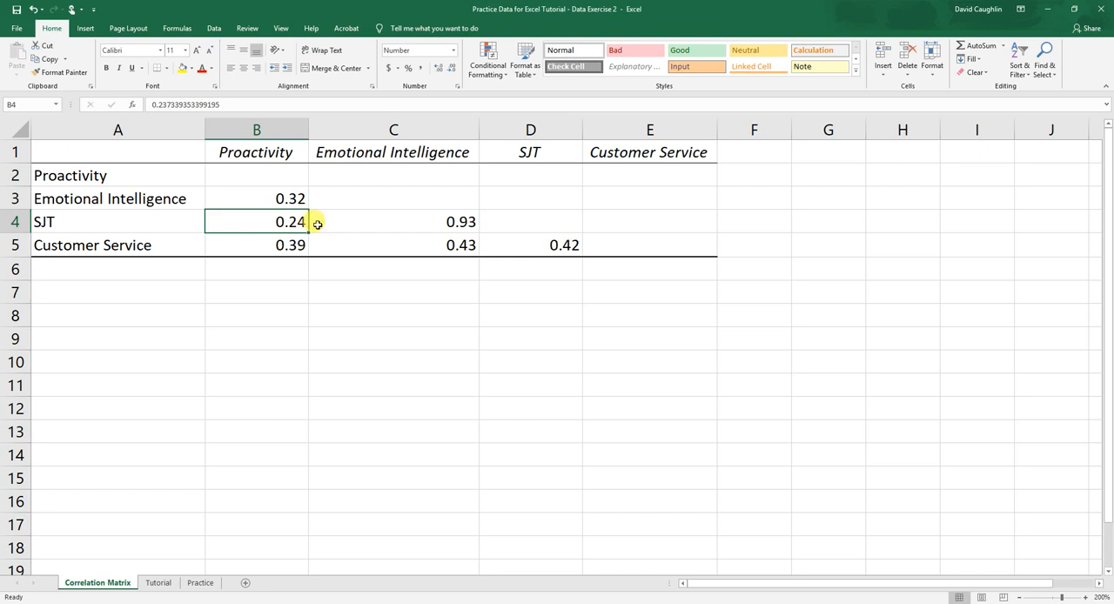
Examine the correlation in C4 against its Emotional Intelligence column header and SJT row label
{"action": "left_click", "coordinate": [441, 220]}
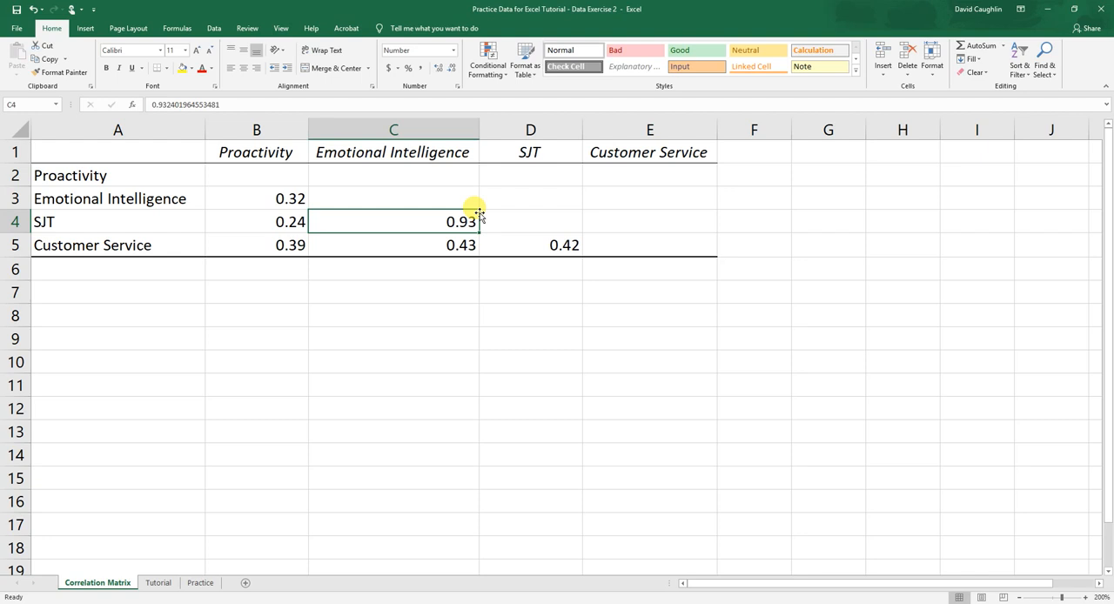
{"action": "left_click", "coordinate": [389, 154]}
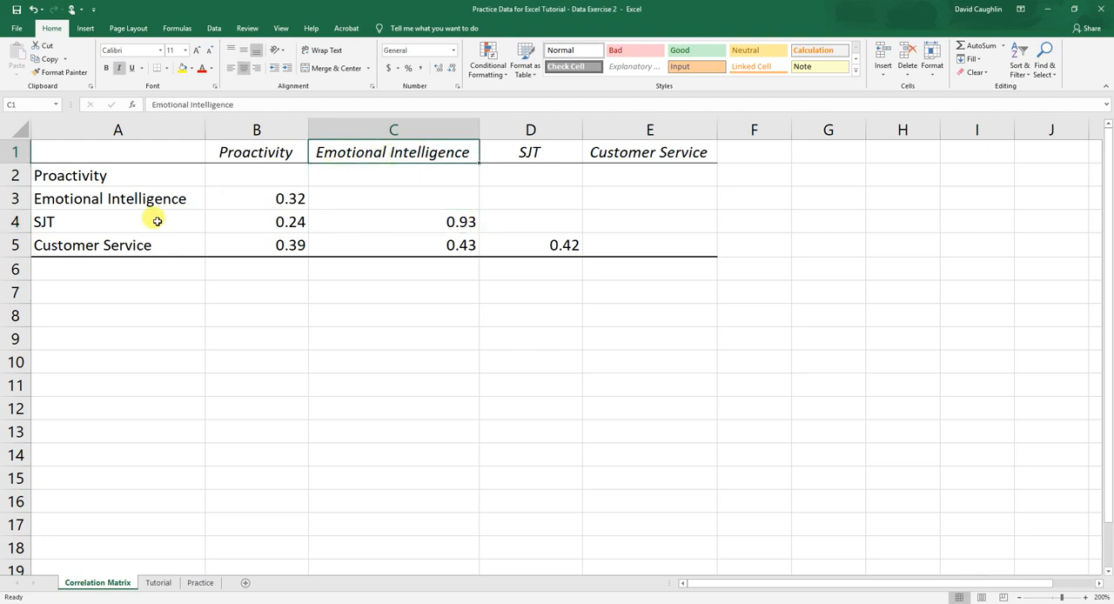
{"action": "left_click", "coordinate": [148, 220]}
{"action": "left_click", "coordinate": [462, 219]}
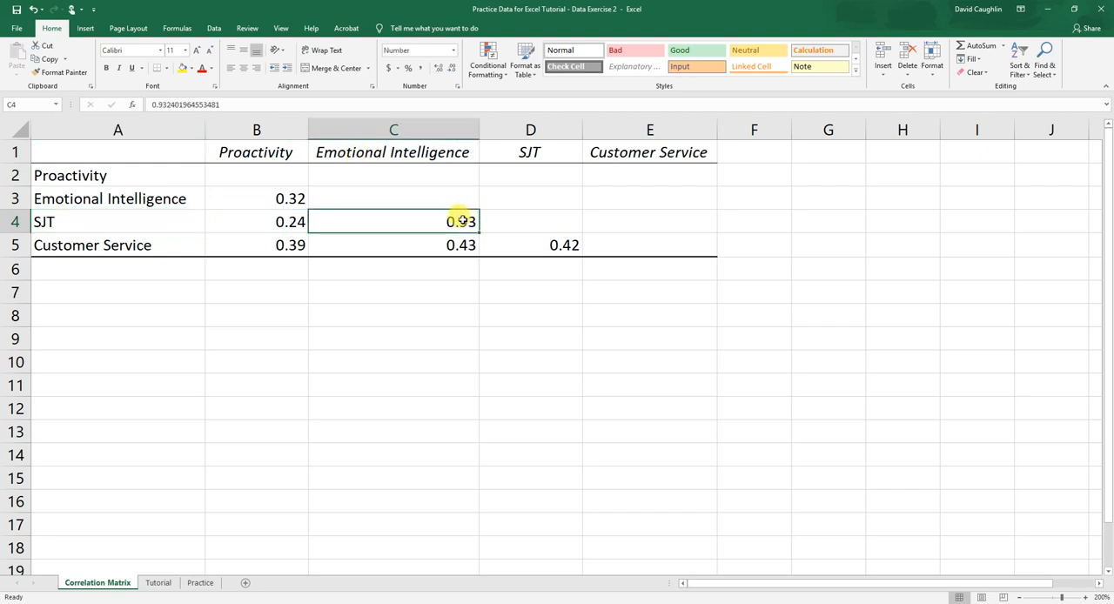
{"action": "left_click", "coordinate": [430, 153]}
{"action": "left_click", "coordinate": [148, 218]}
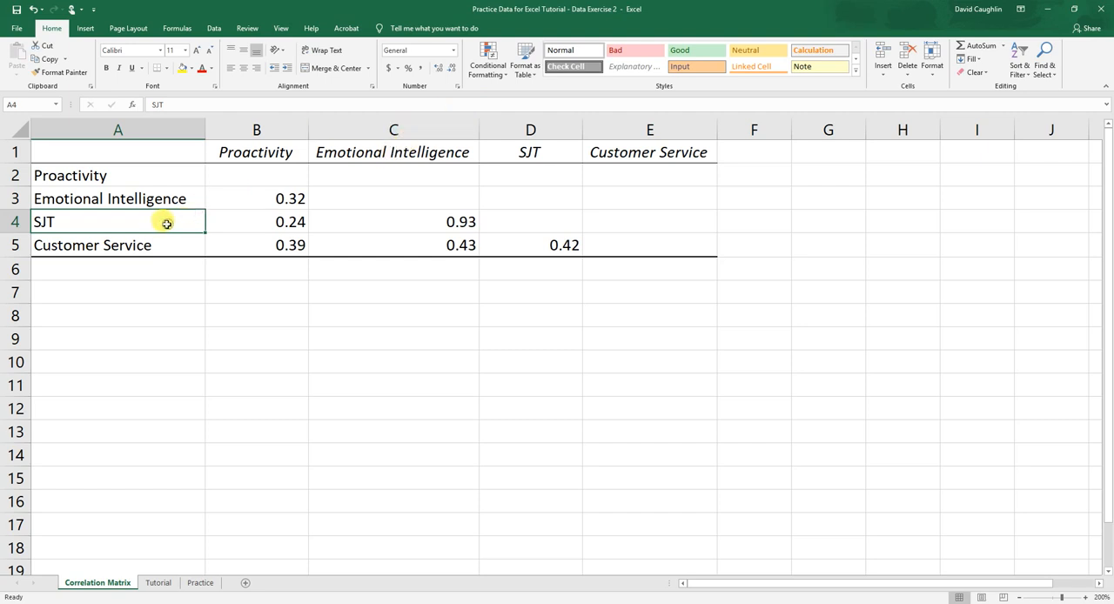
{"action": "left_click", "coordinate": [442, 232]}
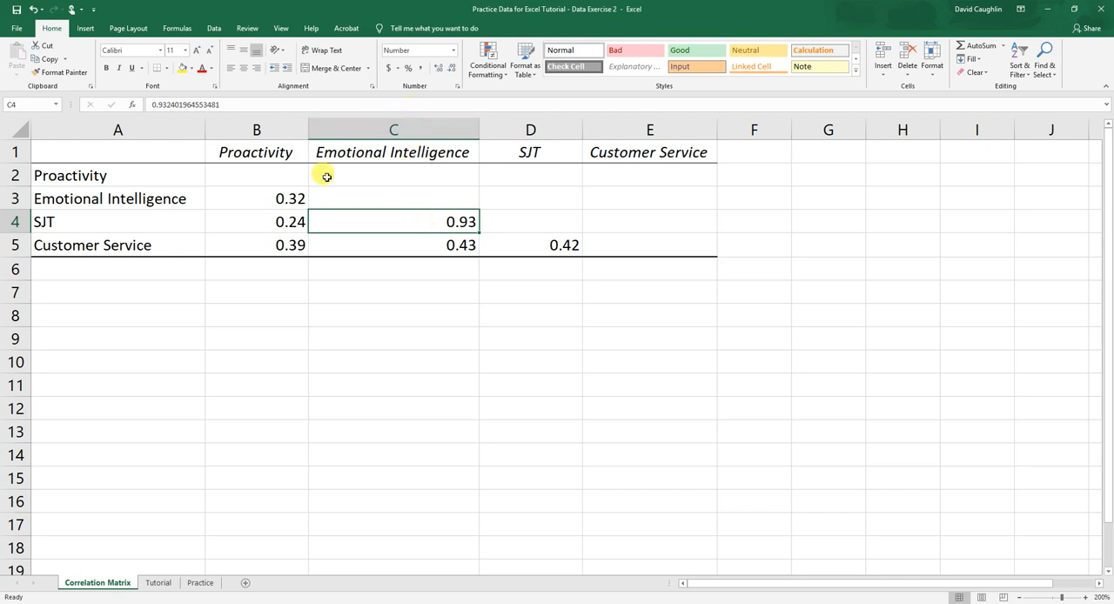
{"action": "left_click", "coordinate": [113, 224]}
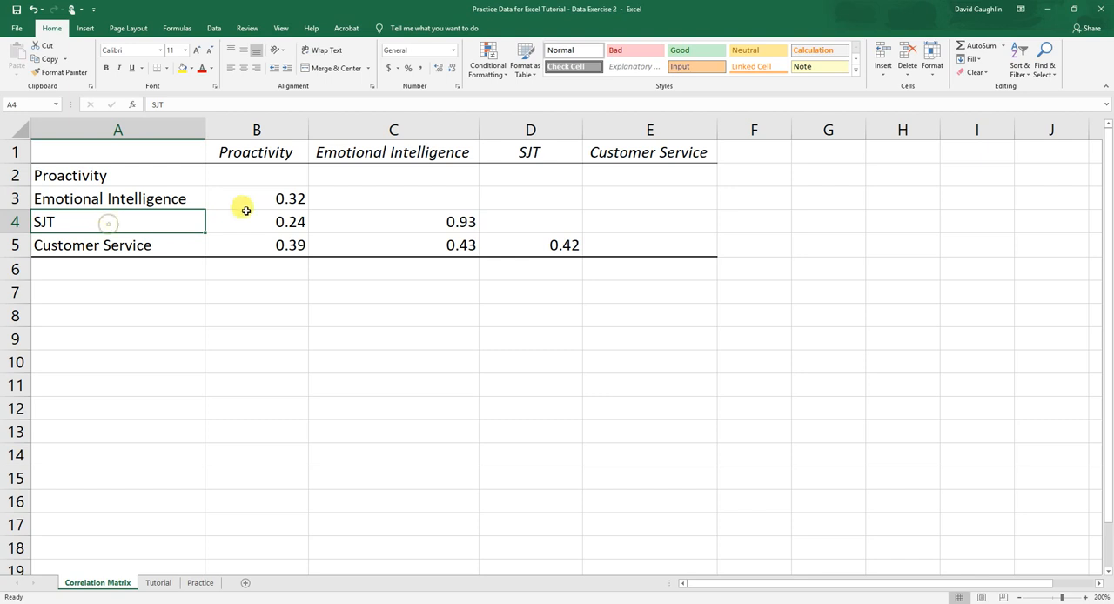
{"action": "left_click", "coordinate": [402, 224]}
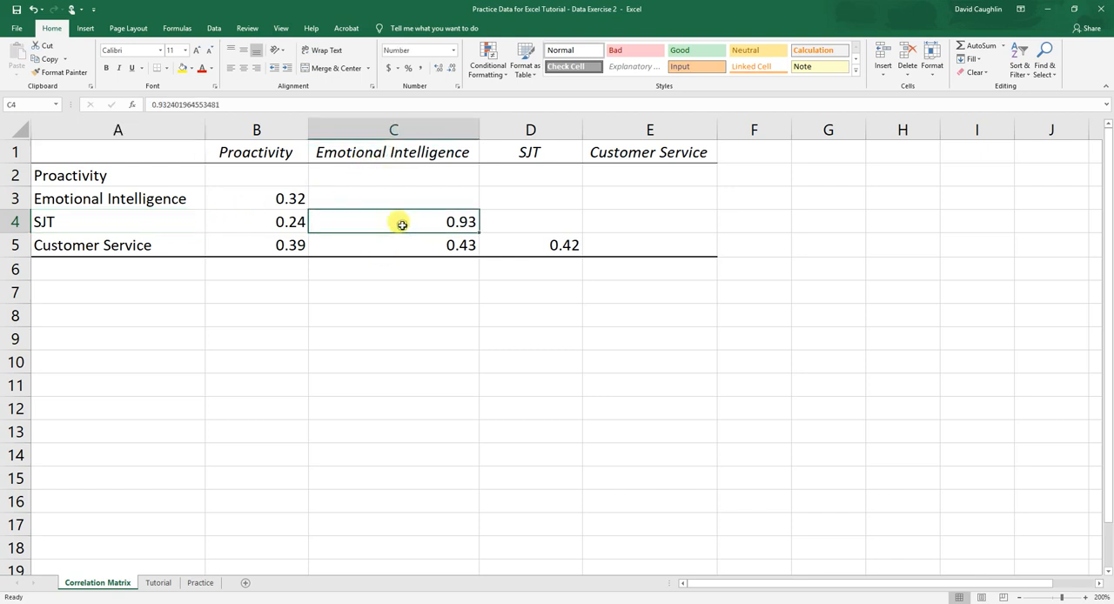
{"action": "left_click", "coordinate": [75, 219]}
{"action": "left_click", "coordinate": [368, 228]}
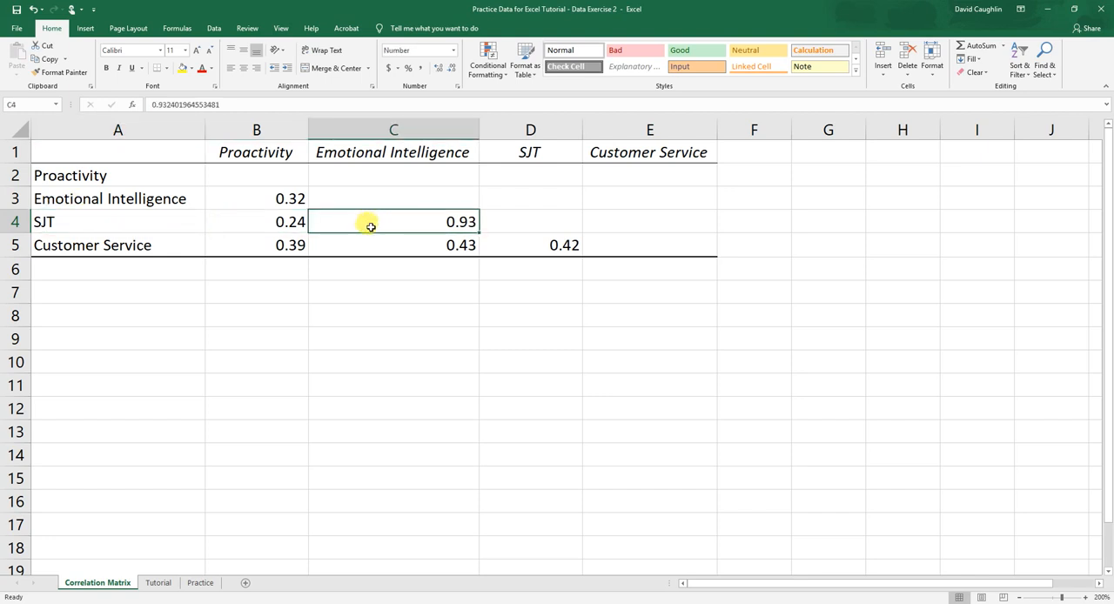
{"action": "left_click", "coordinate": [165, 224]}
{"action": "left_click", "coordinate": [426, 234]}
{"action": "left_click", "coordinate": [472, 214]}
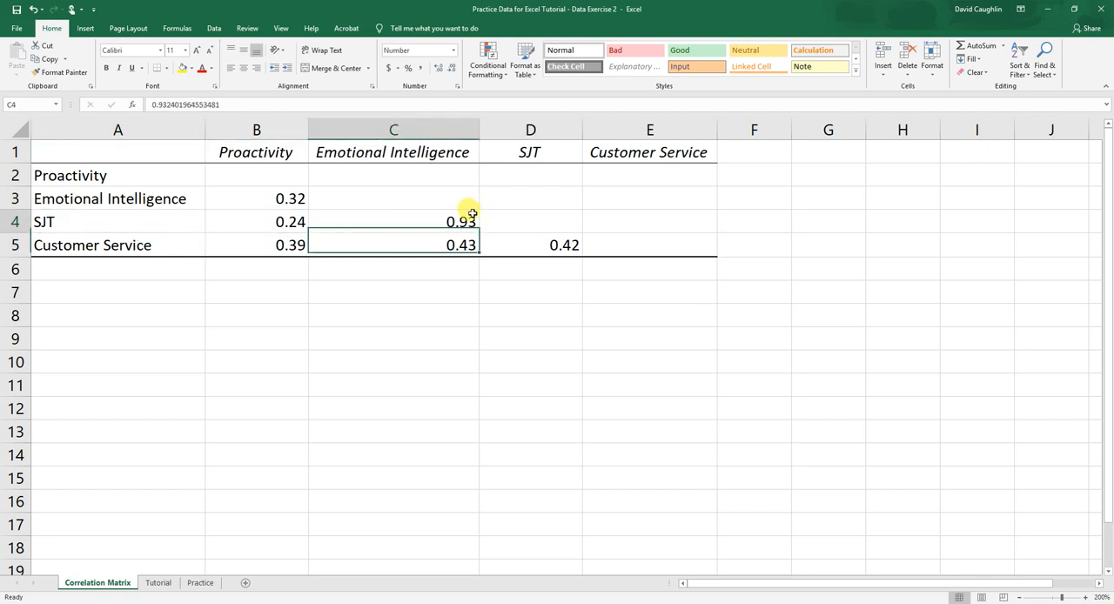
{"action": "left_click", "coordinate": [432, 147]}
{"action": "left_click", "coordinate": [427, 225]}
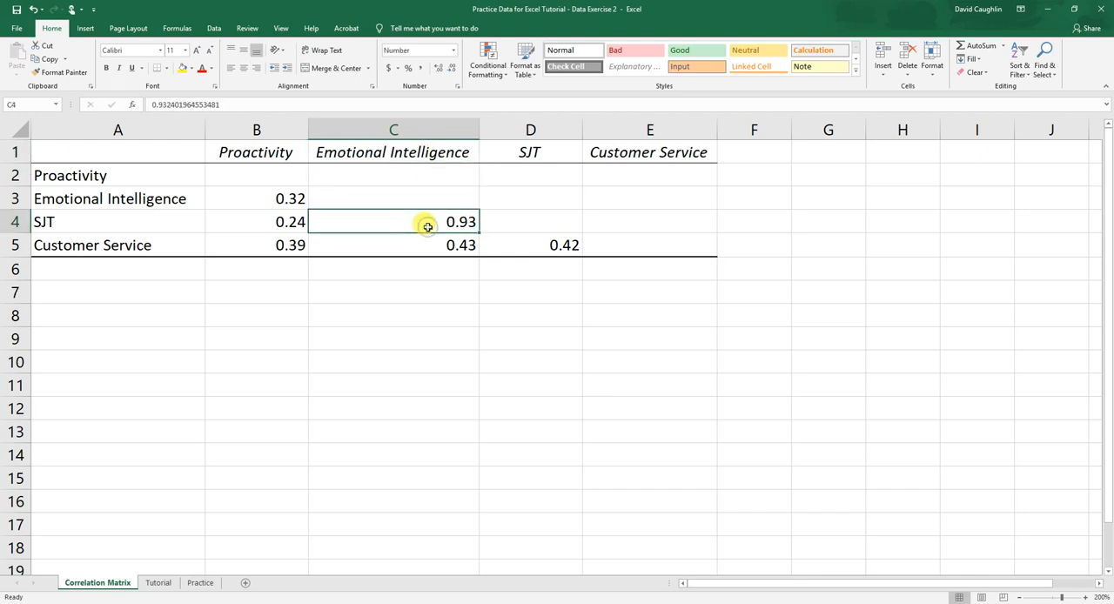
{"action": "left_click", "coordinate": [109, 218]}
{"action": "left_click", "coordinate": [392, 219]}
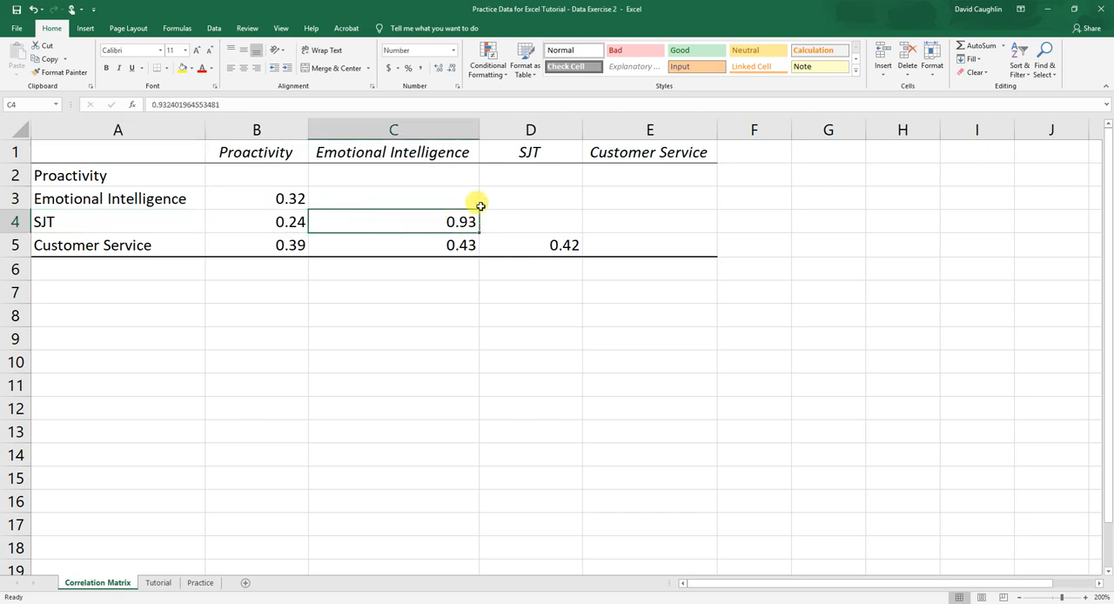
Compare the Emotional Intelligence header in C1 with the SJT label in A4, and return to their shared coefficient
{"action": "left_click", "coordinate": [461, 153]}
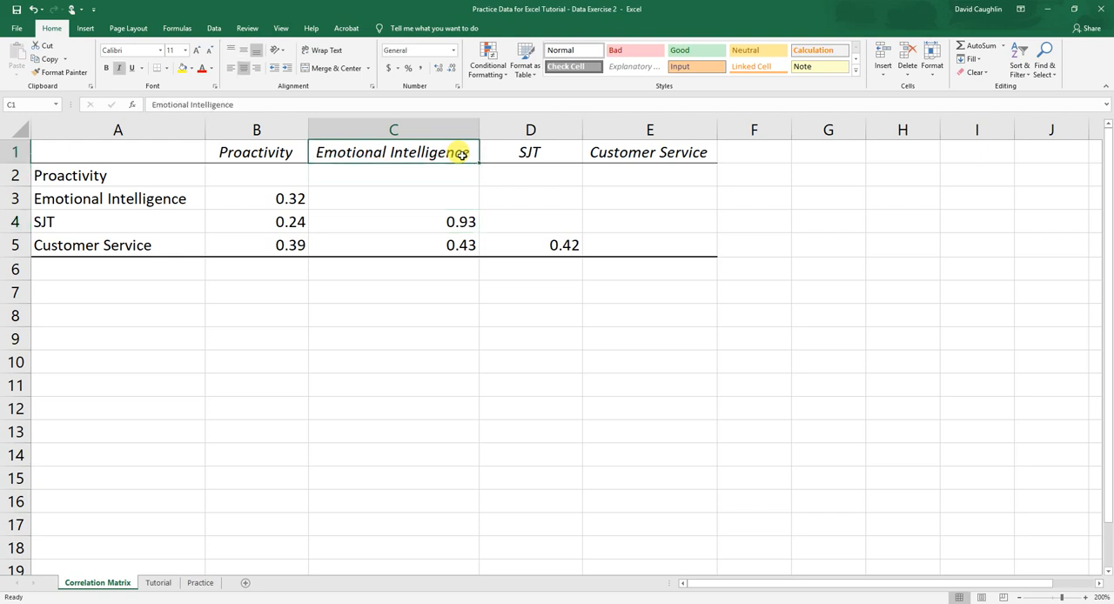
{"action": "left_click", "coordinate": [142, 221]}
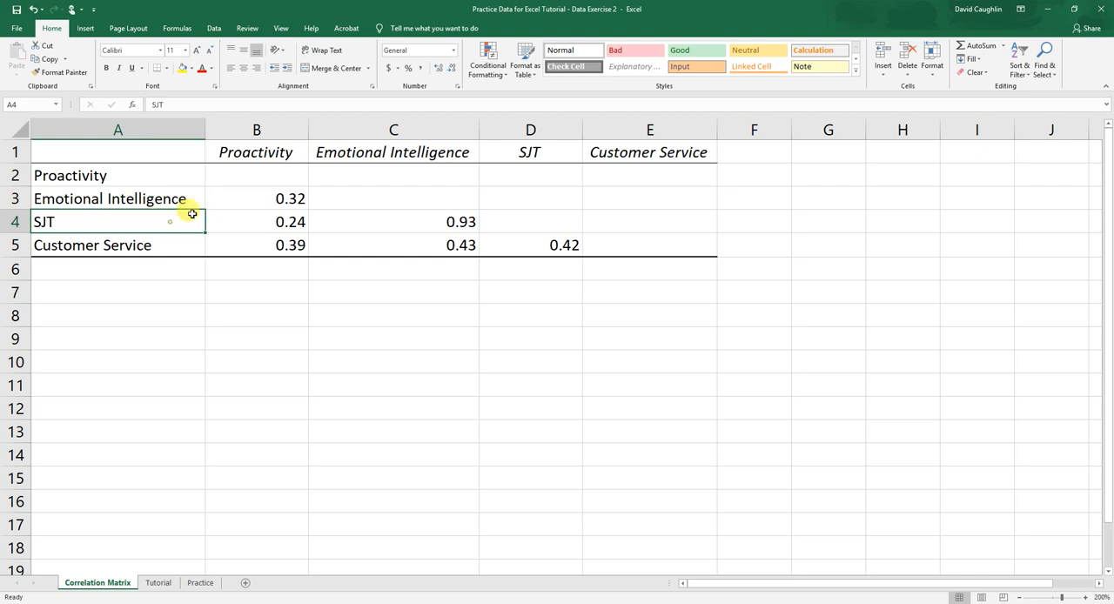
{"action": "left_click", "coordinate": [380, 151]}
{"action": "left_click", "coordinate": [150, 224]}
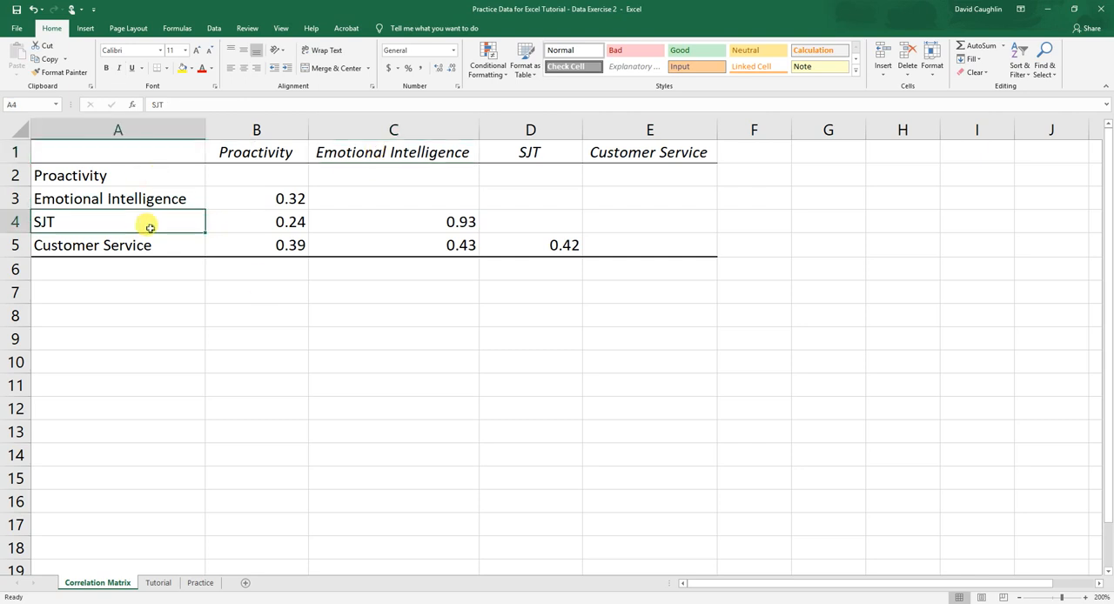
{"action": "left_click", "coordinate": [355, 162]}
{"action": "left_click", "coordinate": [152, 221]}
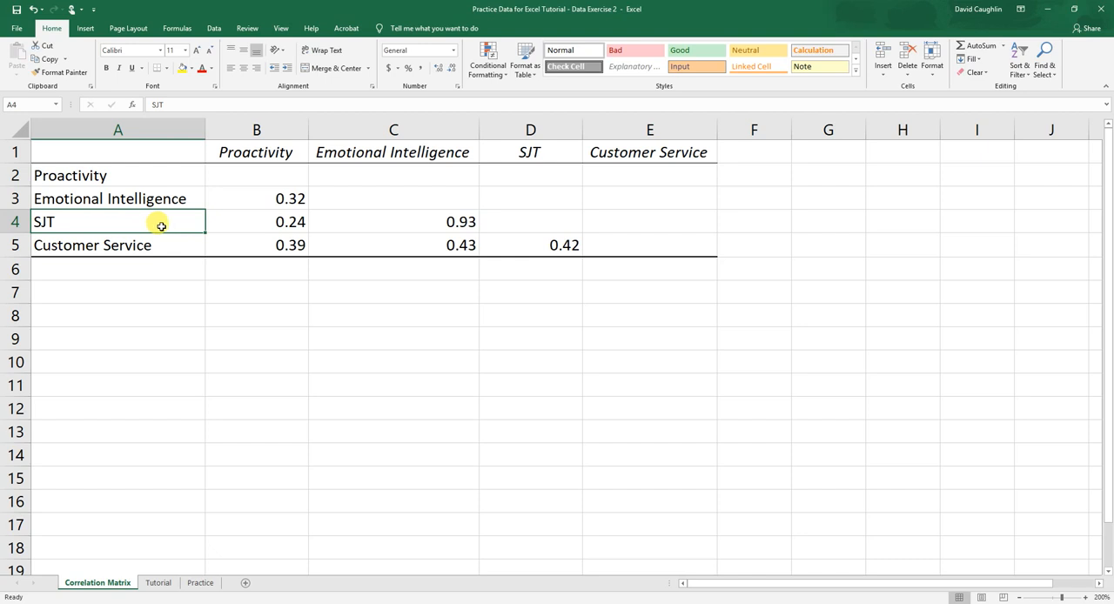
{"action": "left_click", "coordinate": [431, 225]}
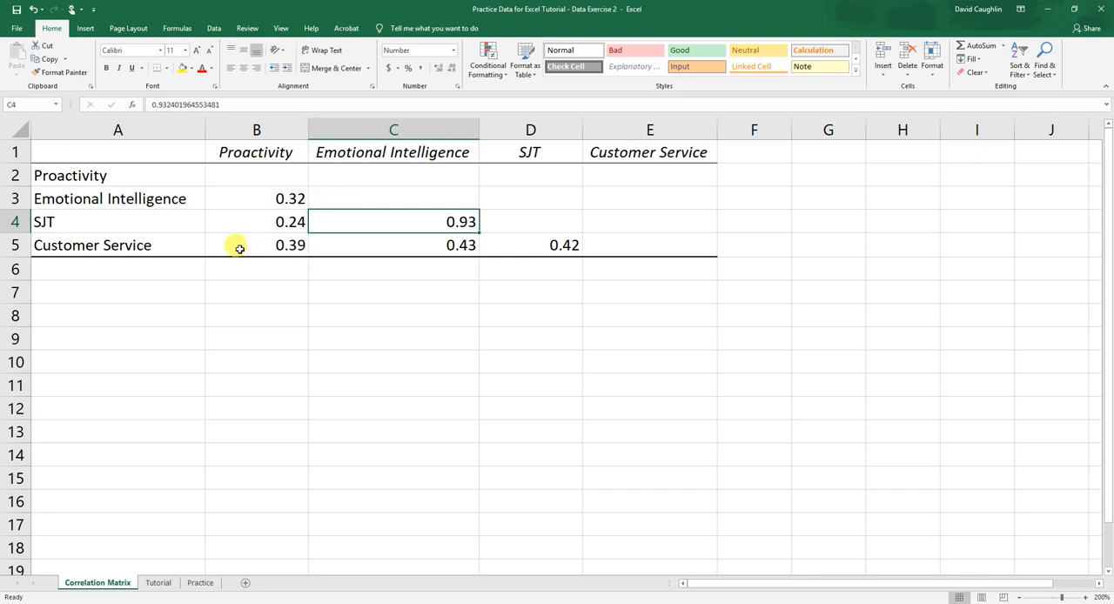
Review the predictor headers in B1:D1 alongside the Customer Service label and correlations in A5:D5
{"action": "left_click_drag", "start_coordinate": [259, 150], "coordinate": [522, 150]}
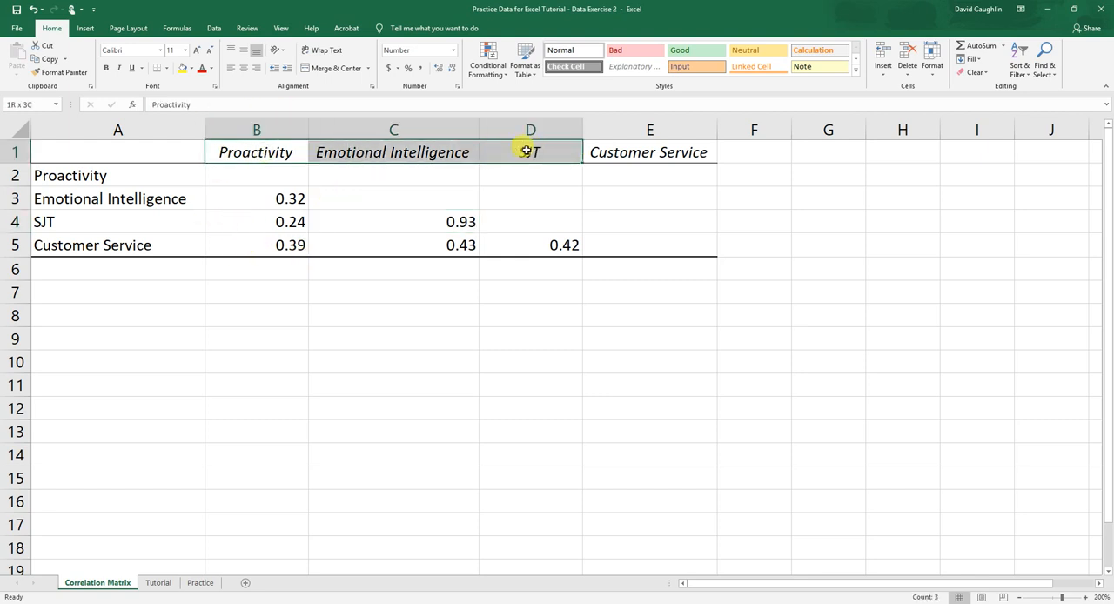
{"action": "left_click_drag", "start_coordinate": [279, 245], "coordinate": [526, 244]}
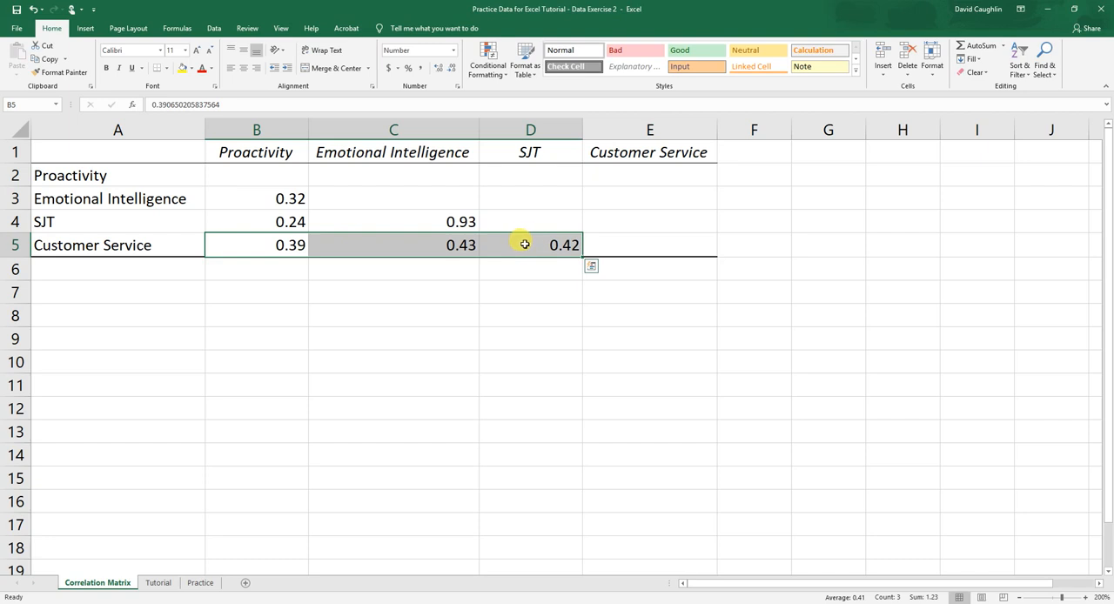
{"action": "left_click_drag", "start_coordinate": [261, 243], "coordinate": [502, 241]}
{"action": "left_click", "coordinate": [87, 246]}
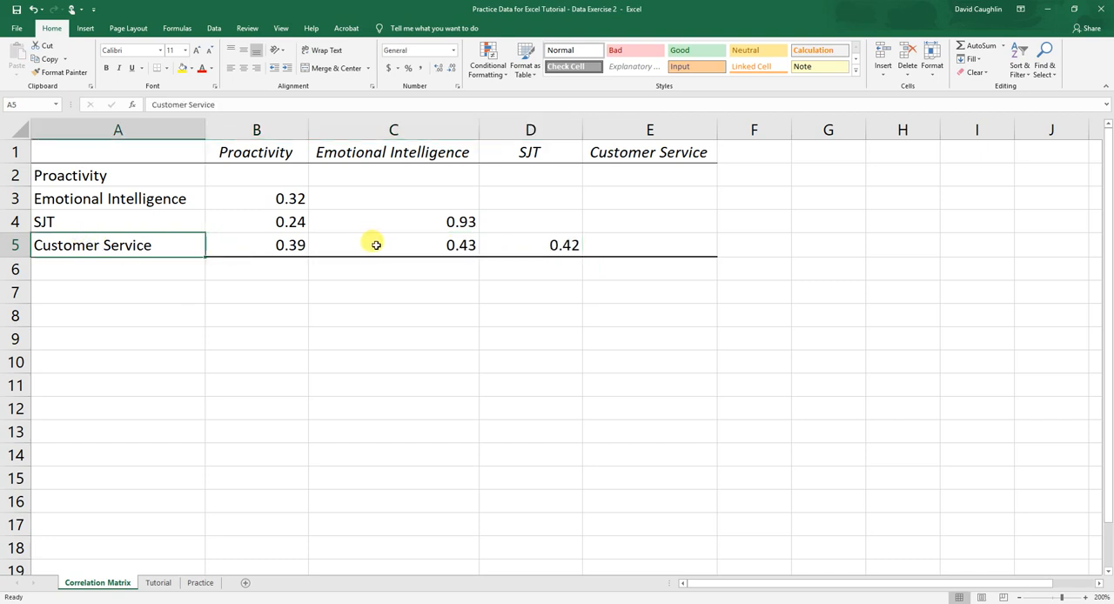
Review the SJT–Emotional Intelligence correlation in C4 and the Customer Service–SJT correlation in D5
{"action": "left_click", "coordinate": [424, 219]}
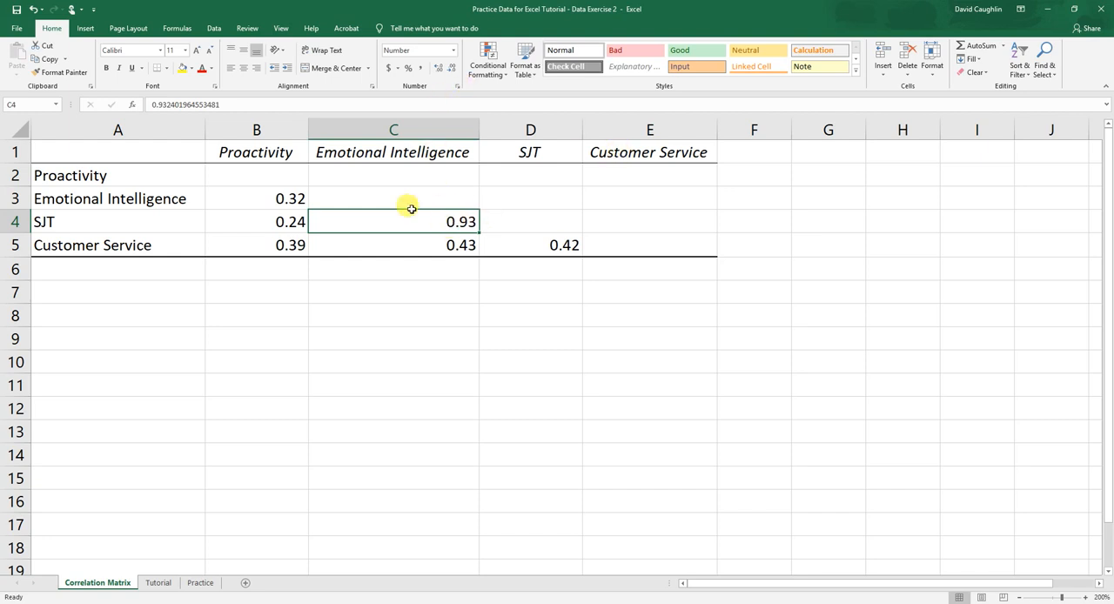
{"action": "left_click", "coordinate": [512, 247]}
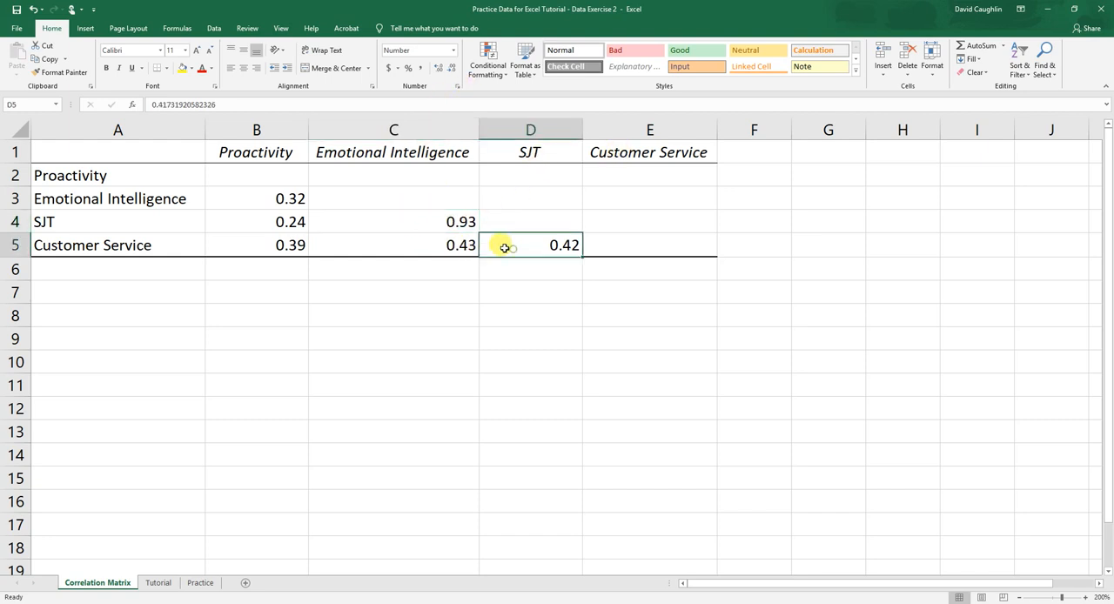
On the Tutorial sheet, enter the row labels Proactivity, Emotional Intelligence, SJT and Customer Service in cells F3:F6
{"action": "left_click", "coordinate": [162, 581]}
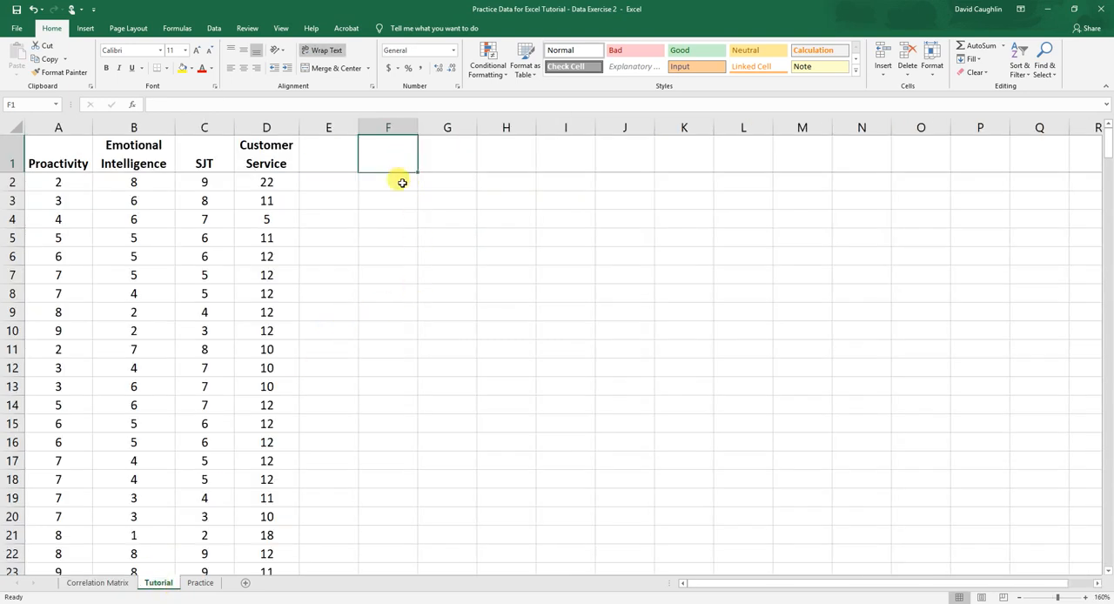
{"action": "left_click", "coordinate": [397, 184]}
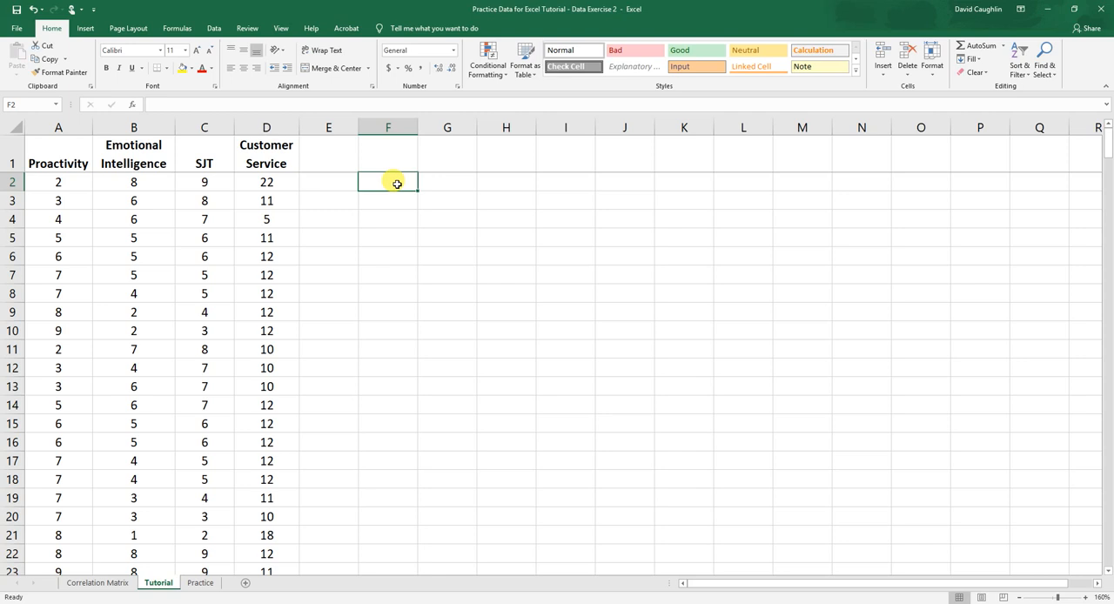
{"action": "left_click", "coordinate": [395, 201]}
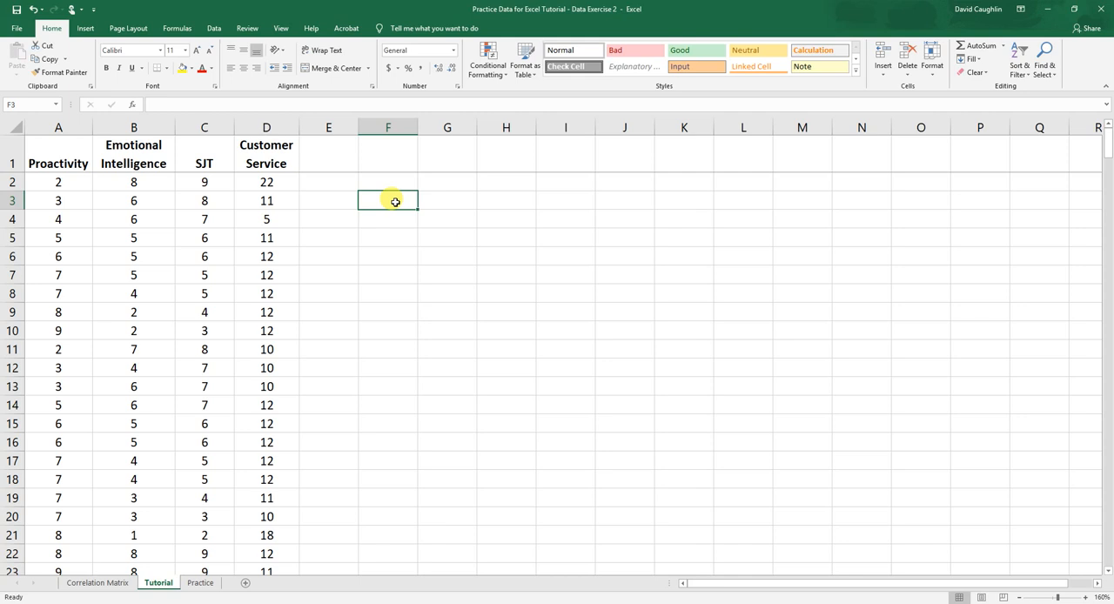
{"action": "type", "text": "Proact"}
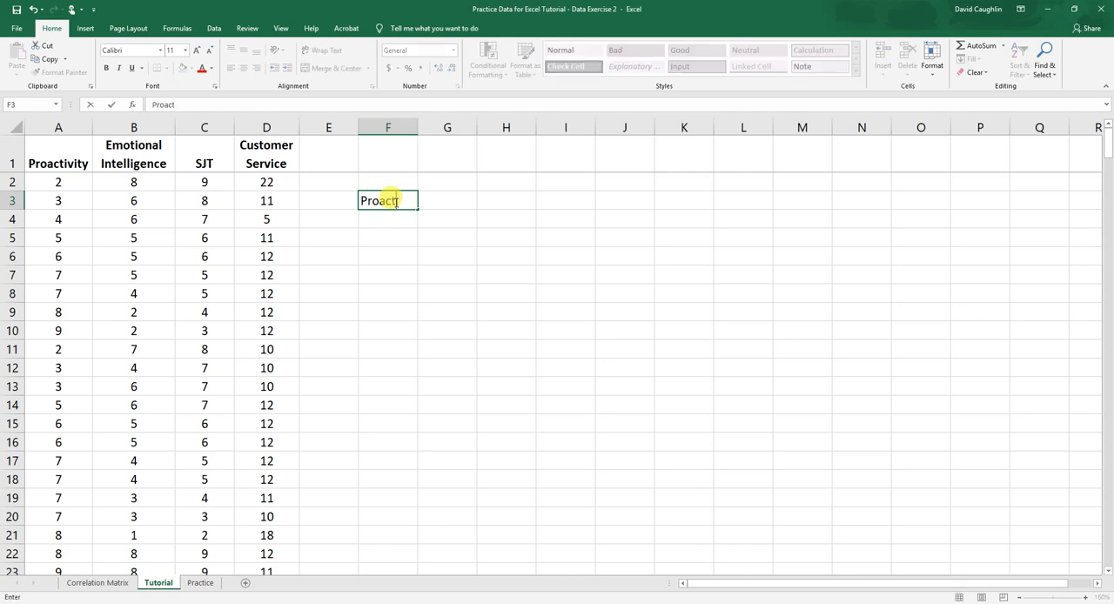
{"action": "type", "text": "ivity"}
{"action": "key", "text": "Return"}
{"action": "type", "text": "Emoti"}
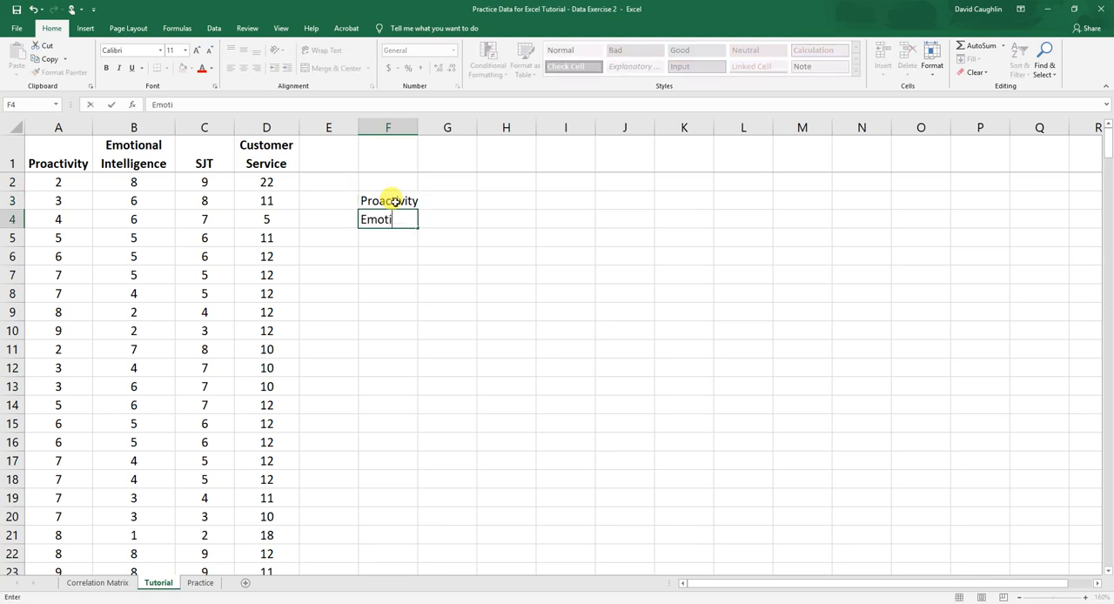
{"action": "type", "text": "onal Intelligence"}
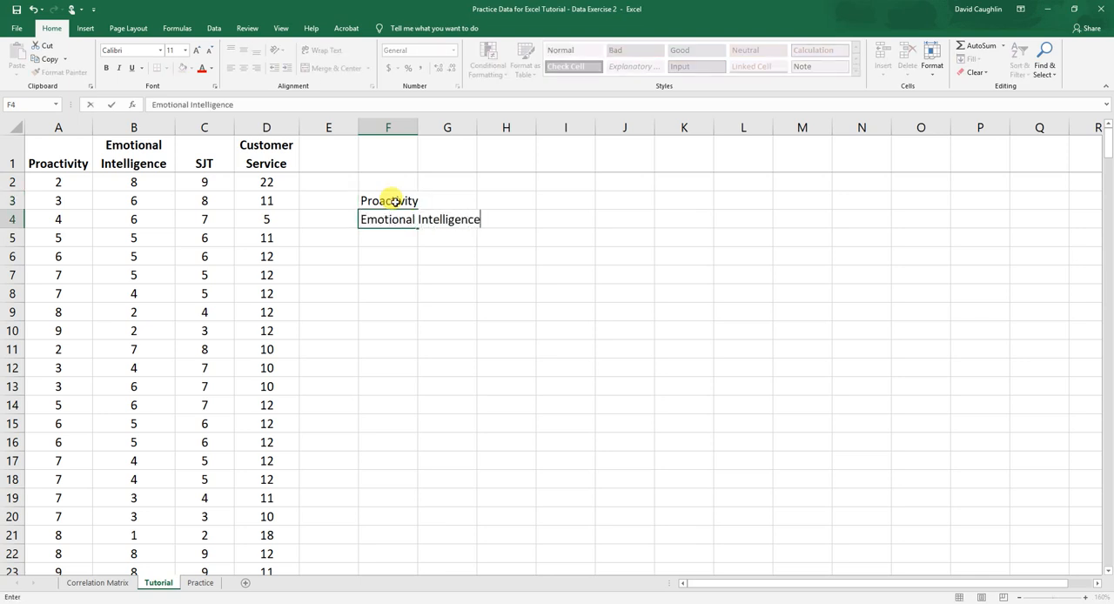
{"action": "key", "text": "Return"}
{"action": "type", "text": "SJT"}
{"action": "key", "text": "Return"}
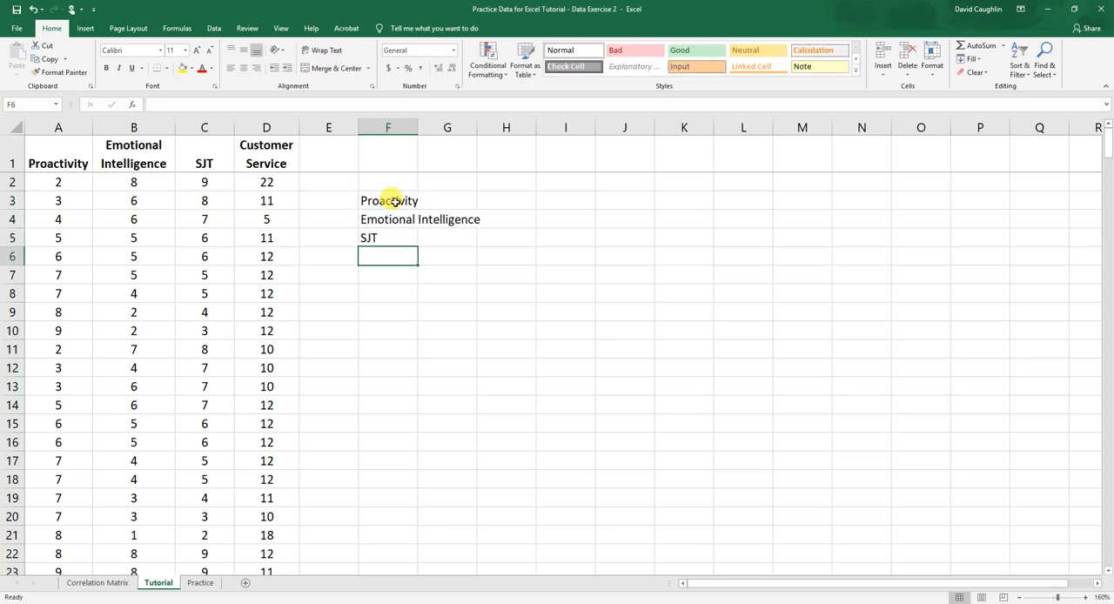
{"action": "type", "text": "Customer Service"}
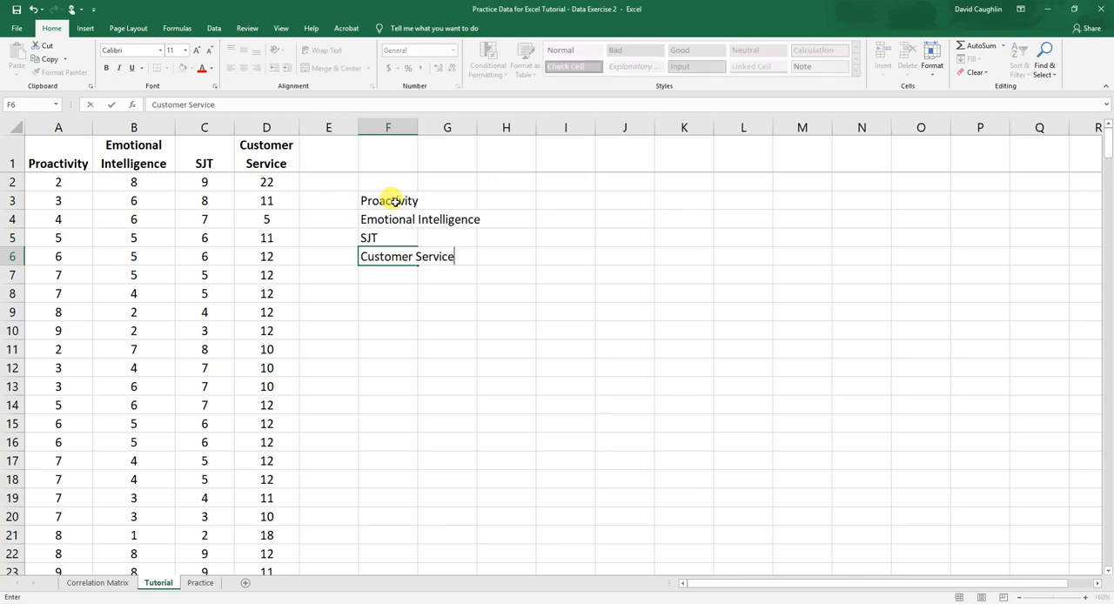
{"action": "key", "text": "Tab"}
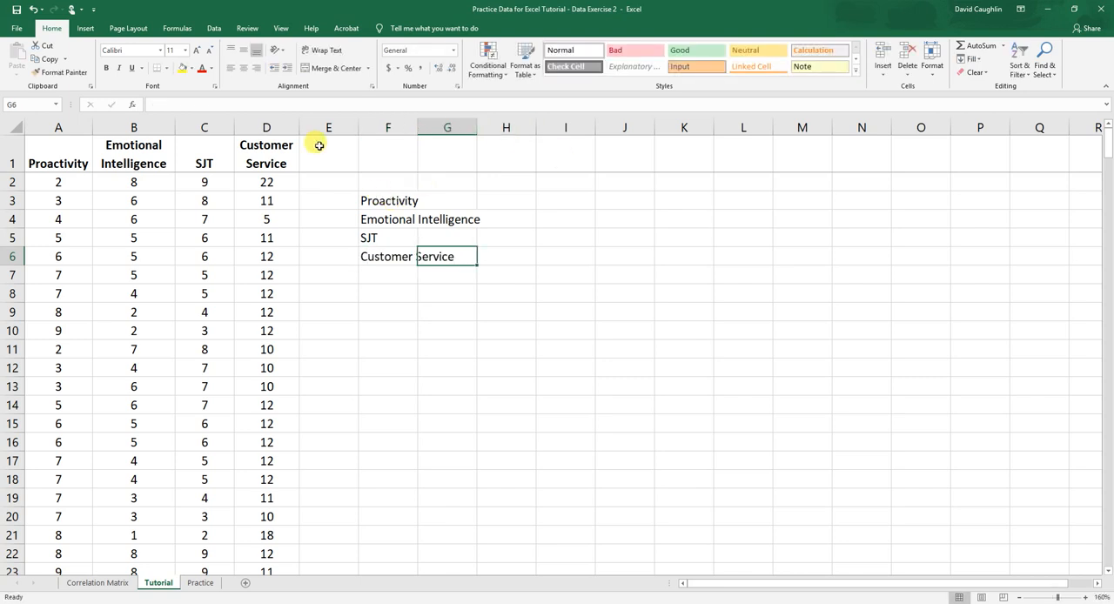
Fit column F's width to its contents and make the labels in F3:F6 bold
{"action": "left_click", "coordinate": [418, 125]}
{"action": "double_click", "coordinate": [419, 124]}
{"action": "left_click", "coordinate": [392, 218]}
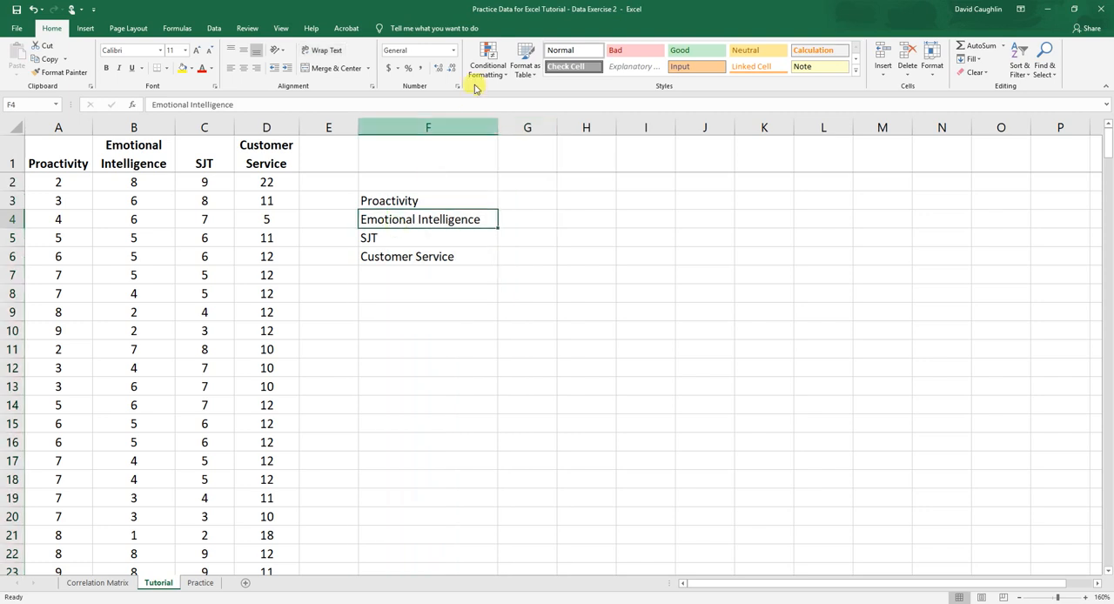
{"action": "left_click_drag", "start_coordinate": [423, 198], "coordinate": [415, 253]}
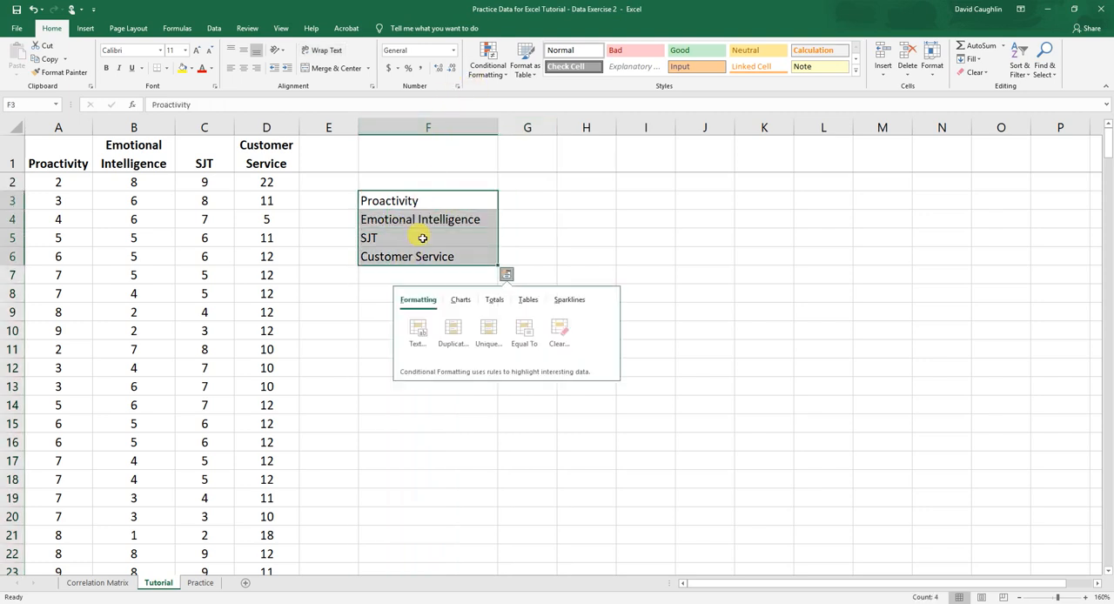
{"action": "right_click", "coordinate": [429, 217]}
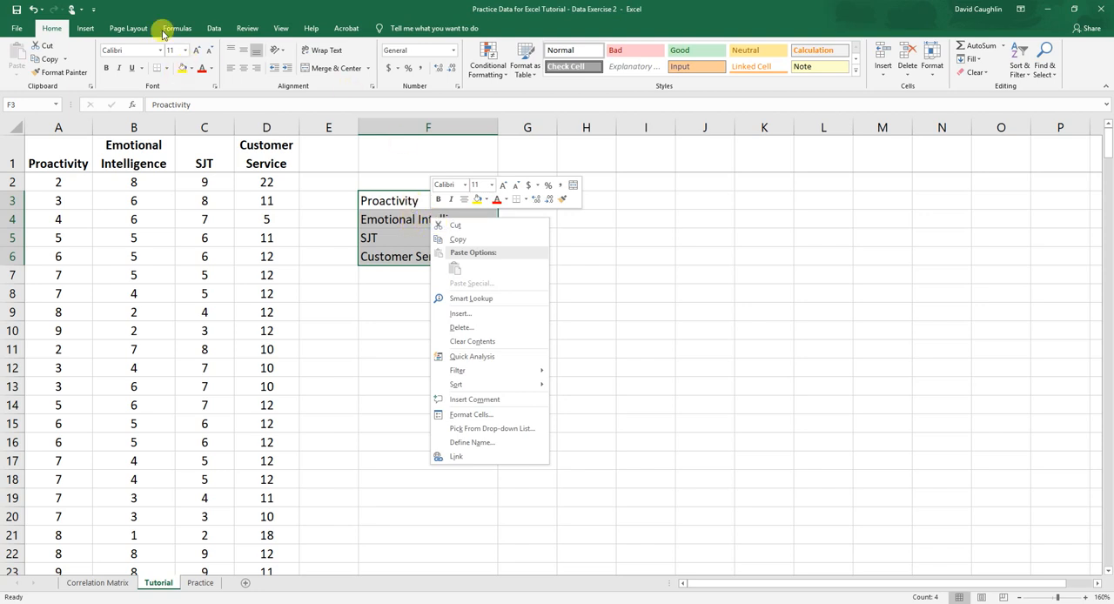
{"action": "left_click", "coordinate": [213, 6]}
{"action": "left_click", "coordinate": [105, 70]}
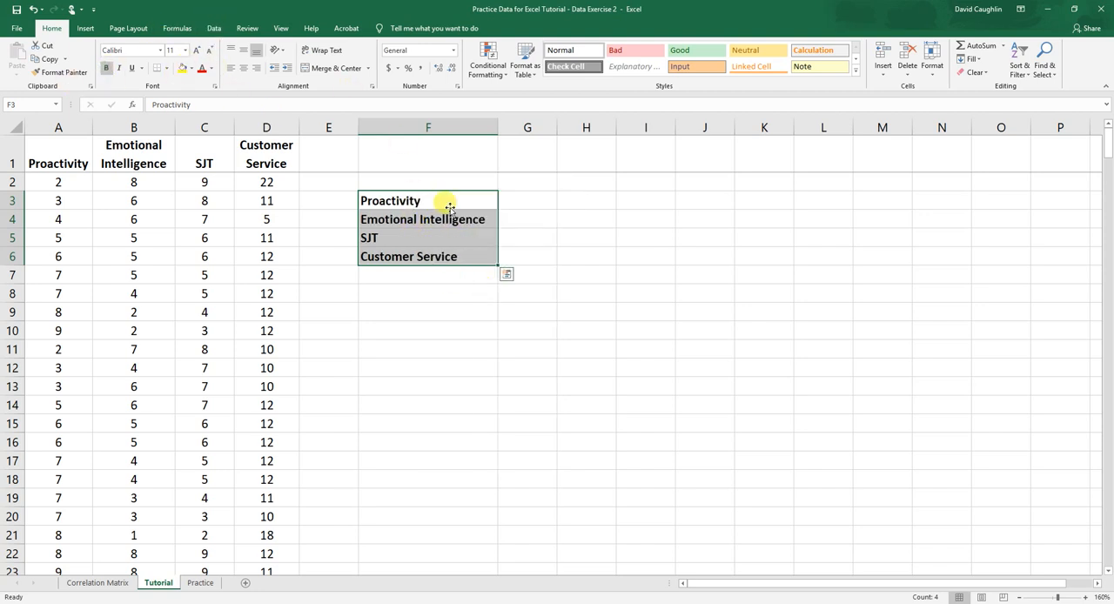
Copy the labels in F3:F6, paste them transposed into G2:J2, and fit columns G, H and J to the headers
{"action": "left_click_drag", "start_coordinate": [439, 199], "coordinate": [423, 257]}
{"action": "right_click", "coordinate": [423, 258]}
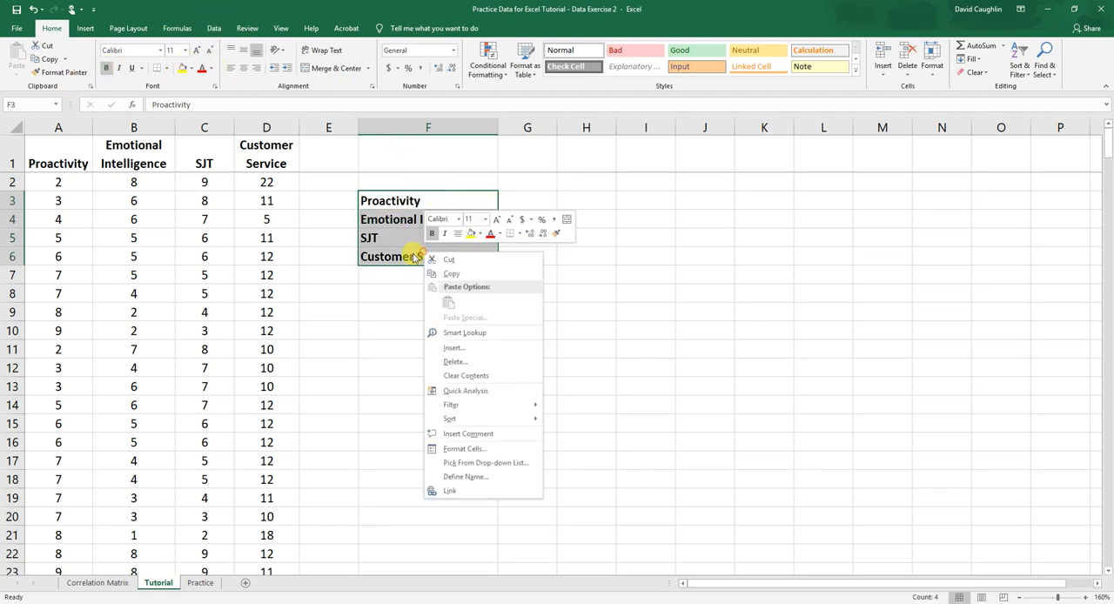
{"action": "left_click", "coordinate": [439, 269]}
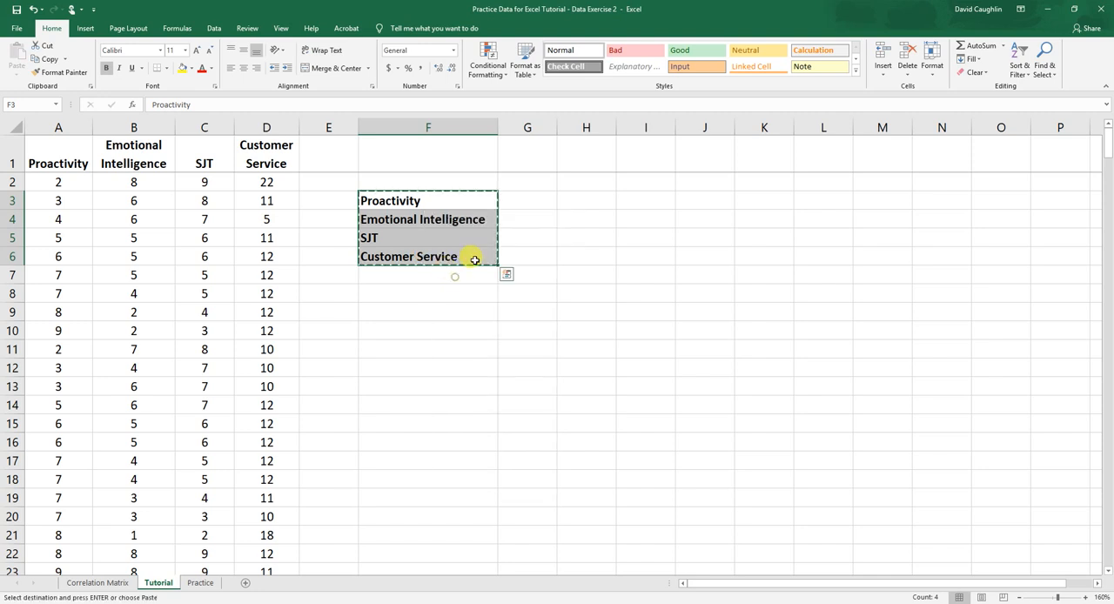
{"action": "left_click", "coordinate": [518, 183]}
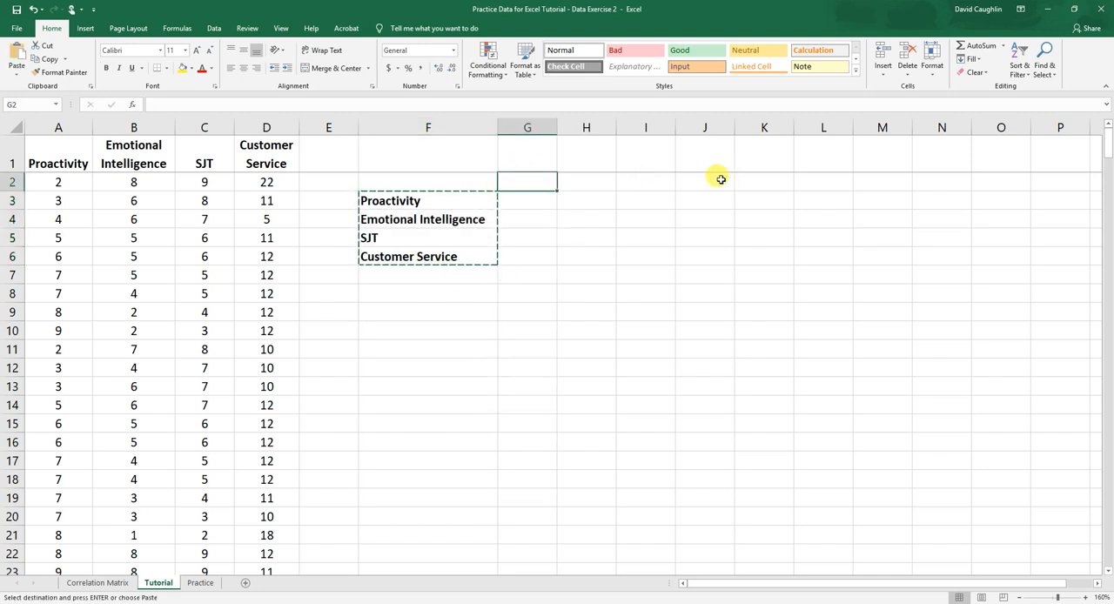
{"action": "right_click", "coordinate": [527, 180]}
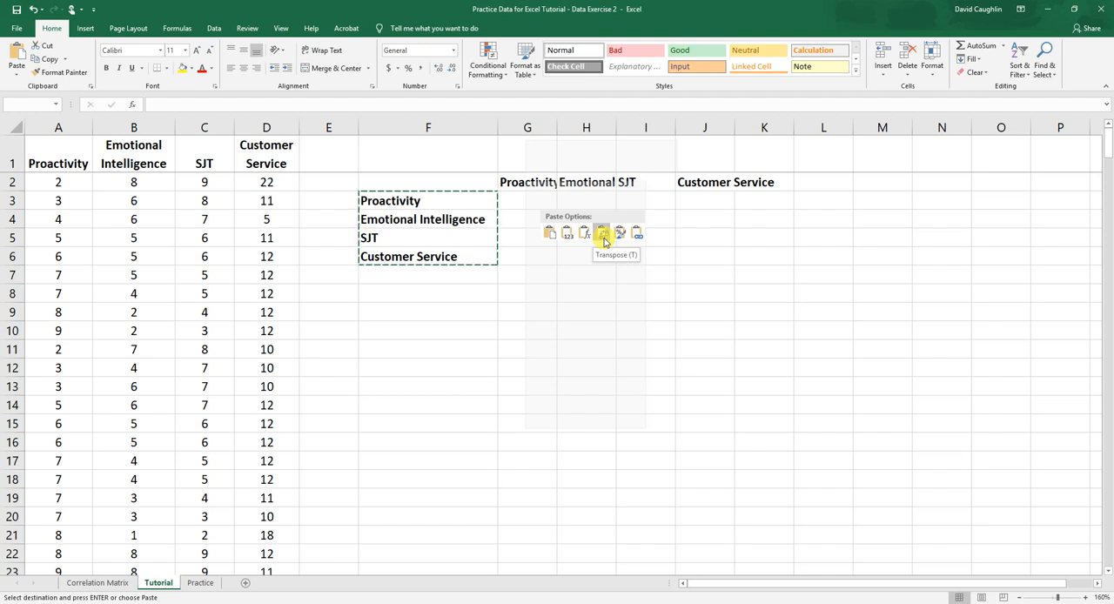
{"action": "left_click", "coordinate": [603, 236]}
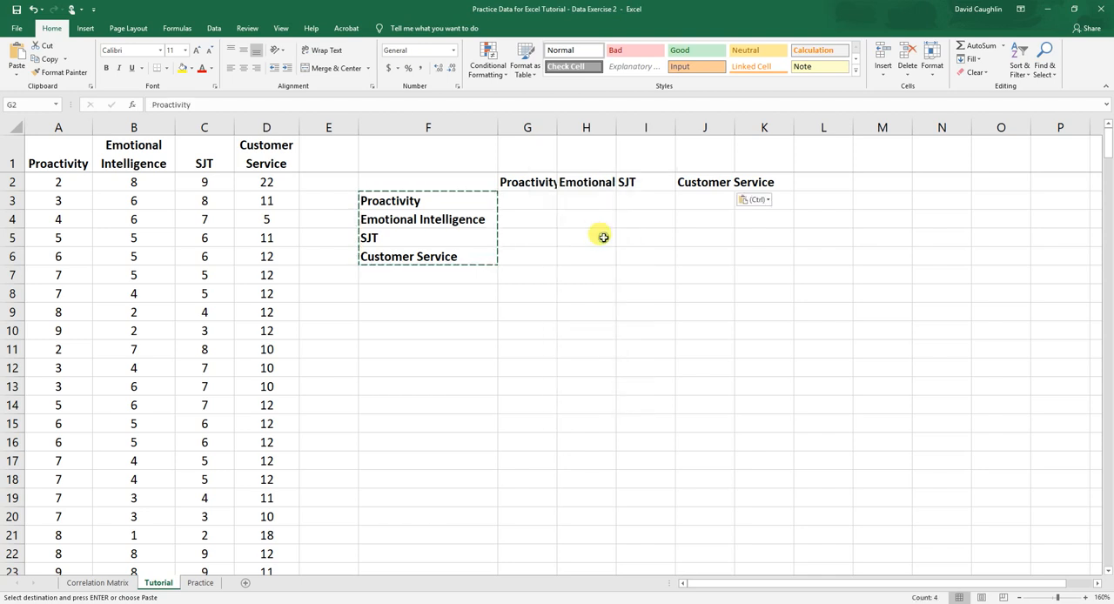
{"action": "left_click_drag", "start_coordinate": [557, 122], "coordinate": [764, 125]}
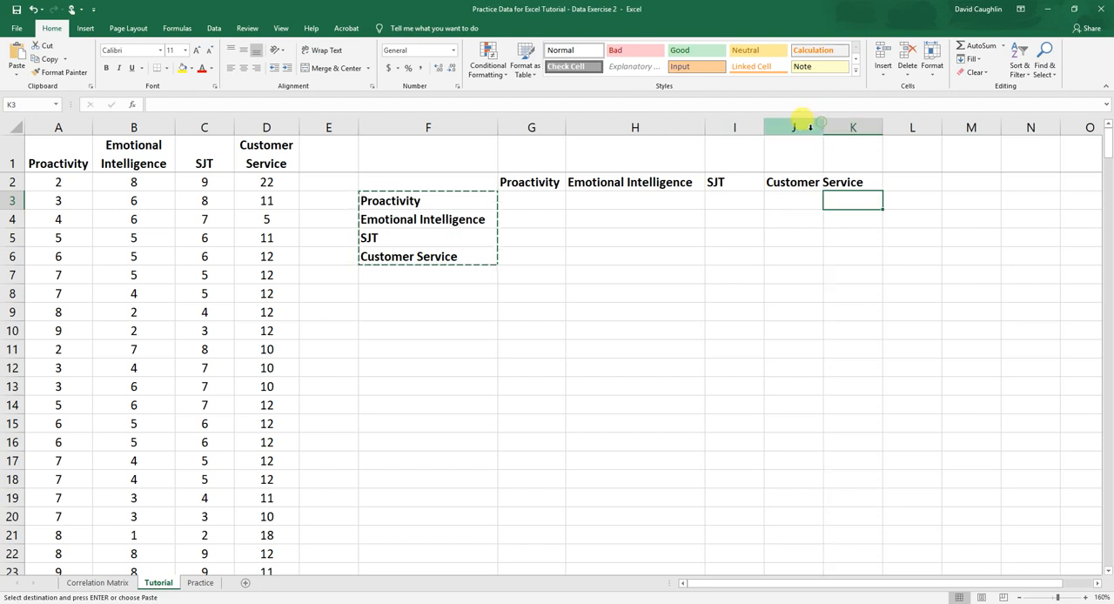
{"action": "double_click", "coordinate": [822, 123]}
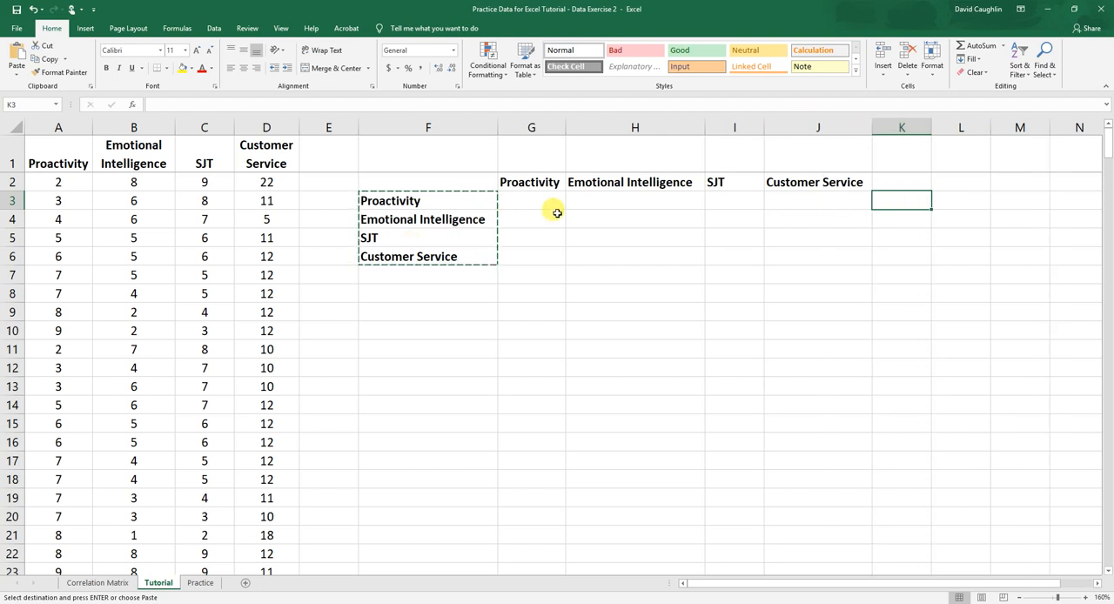
Start a CORREL formula in G4 with the Proactivity scores A2:A301 as its first array
{"action": "left_click", "coordinate": [553, 214]}
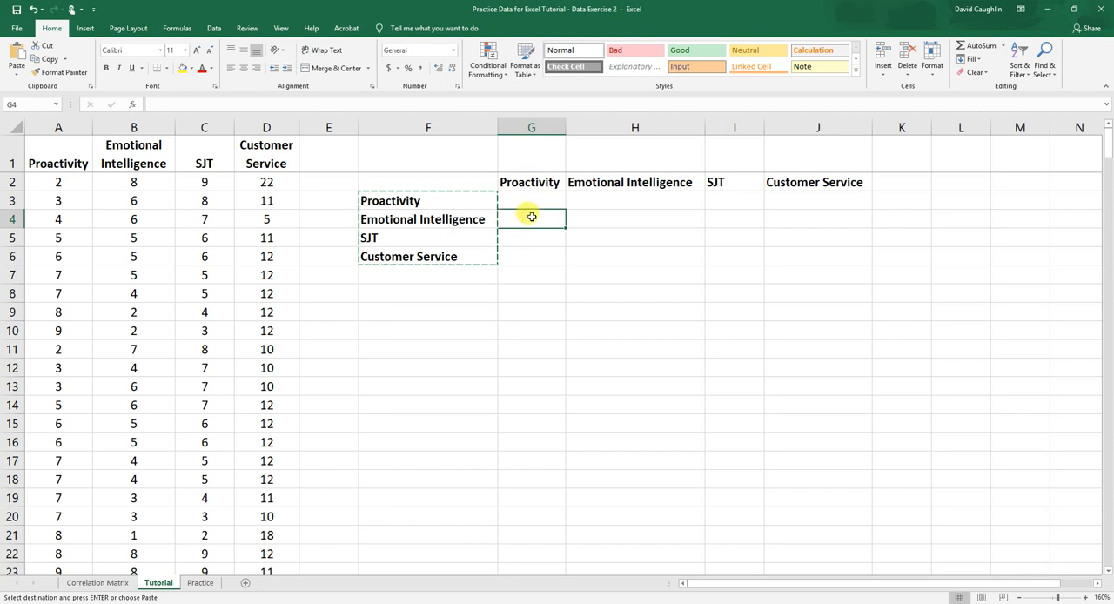
{"action": "type", "text": "="}
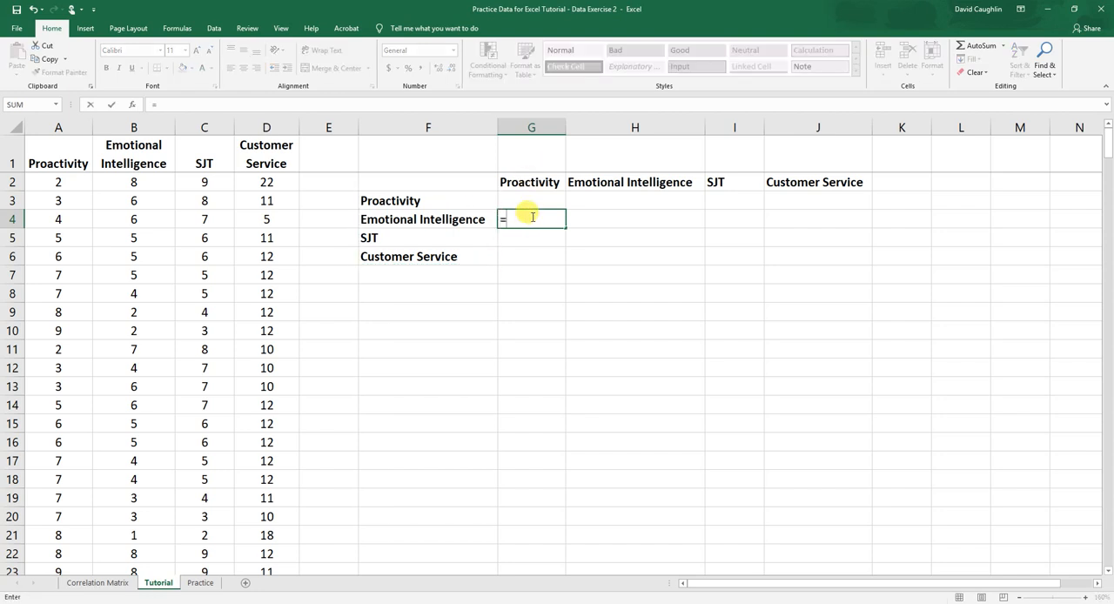
{"action": "type", "text": "CORREL"}
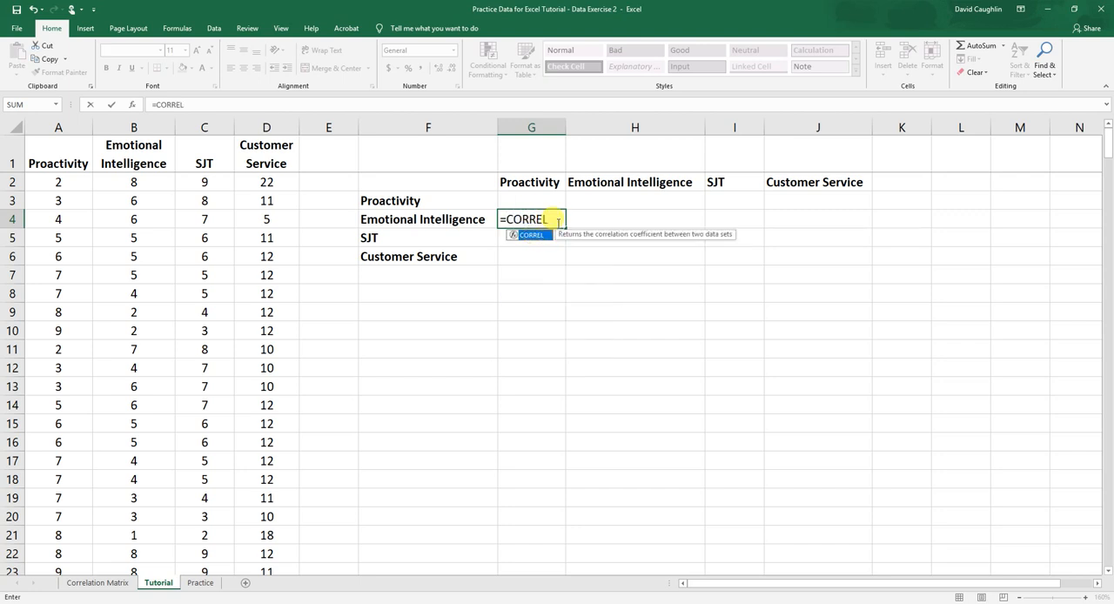
{"action": "left_click", "coordinate": [557, 221]}
{"action": "type", "text": "("}
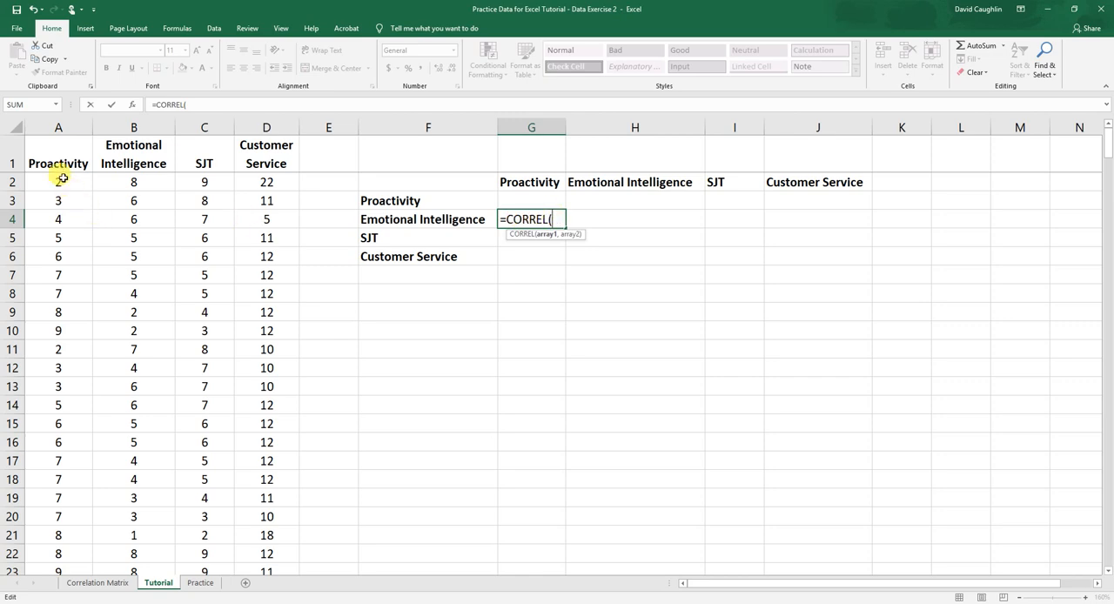
{"action": "left_click_drag", "start_coordinate": [47, 502], "coordinate": [67, 534]}
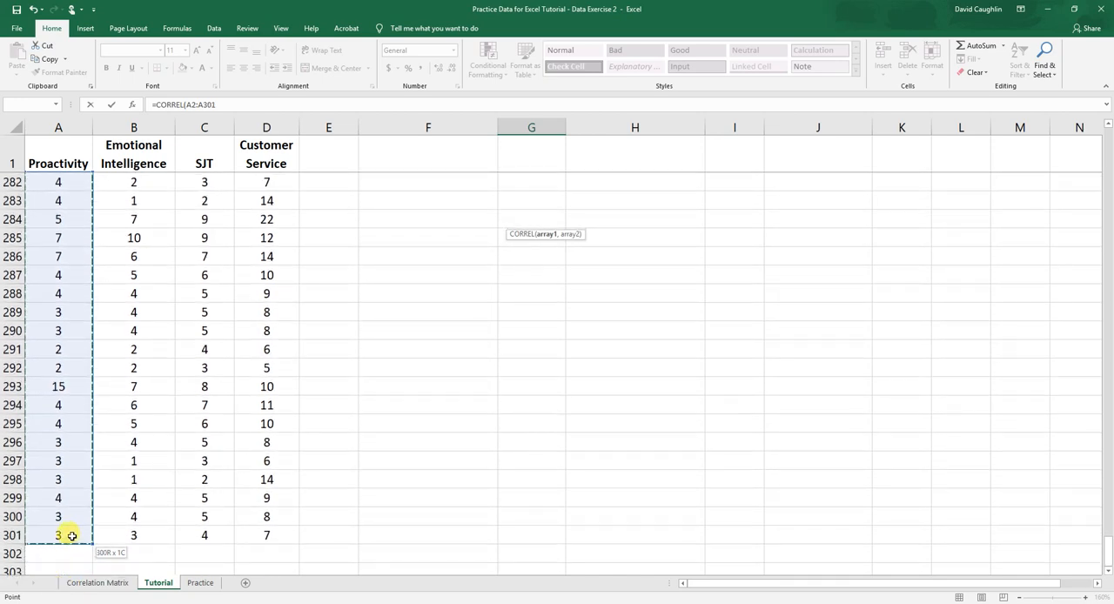
{"action": "scroll", "coordinate": [513, 321], "scroll_direction": "up", "scroll_amount": 20}
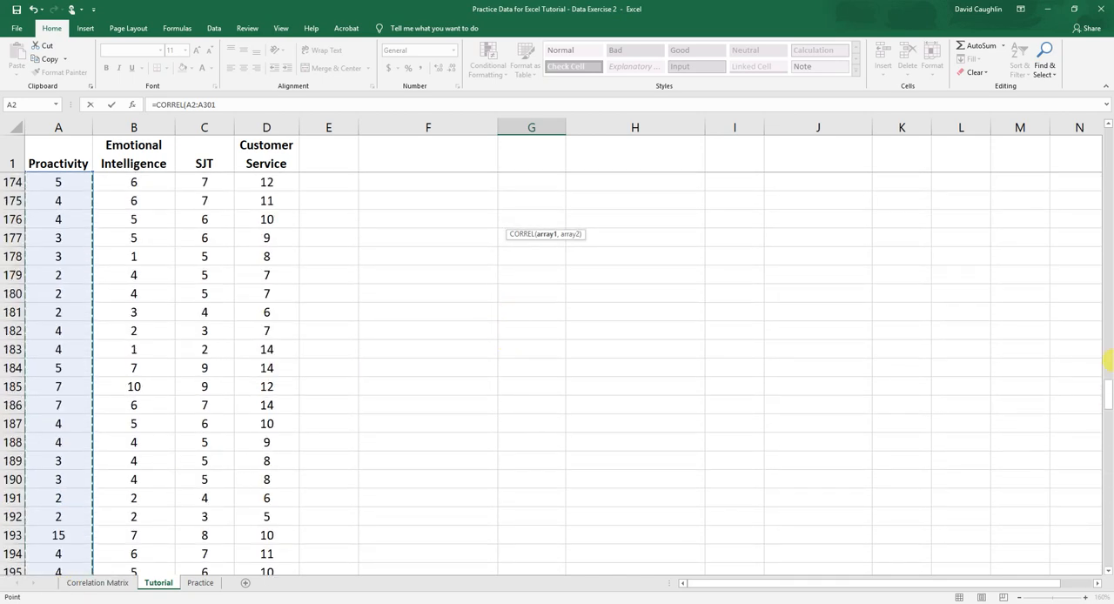
{"action": "left_click_drag", "start_coordinate": [1106, 395], "coordinate": [1107, 94]}
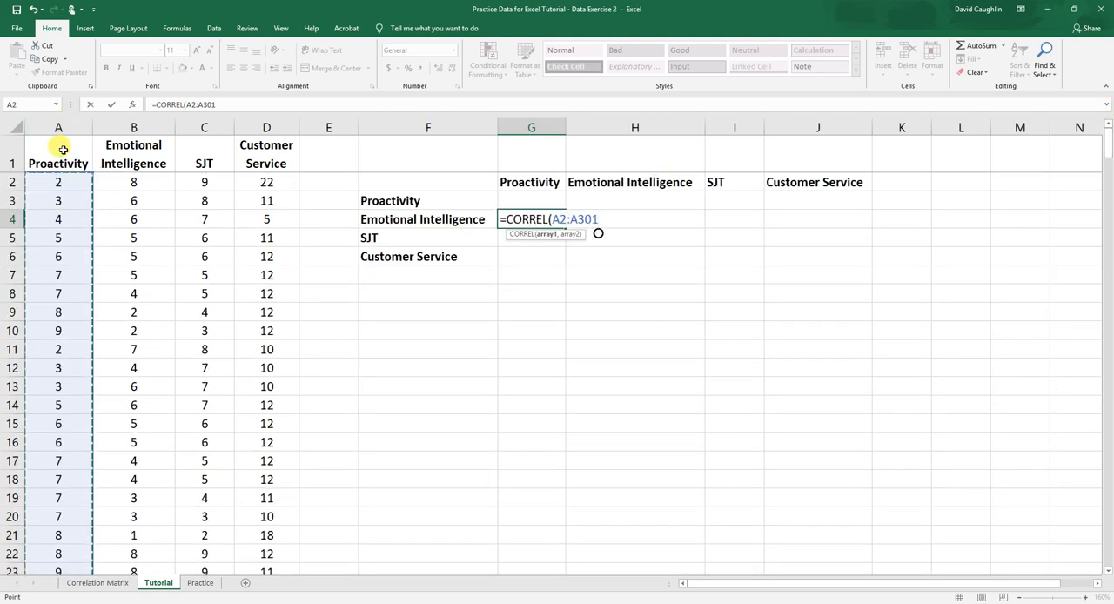
{"action": "left_click", "coordinate": [600, 218]}
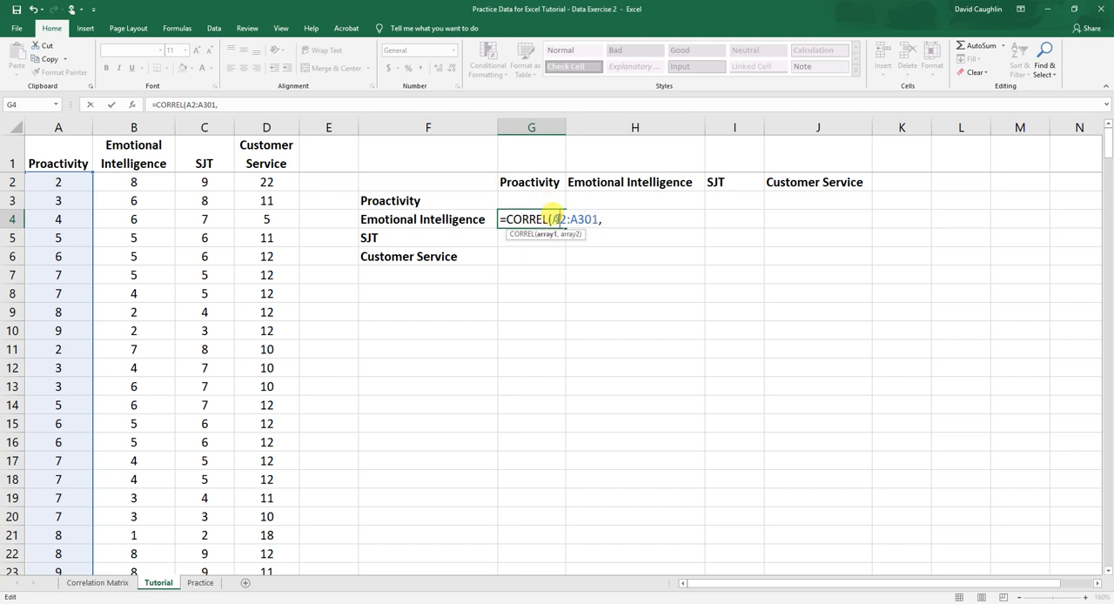
Complete the CORREL formula in G4 with the Emotional Intelligence scores B2:B301 as its second array
{"action": "left_click_drag", "start_coordinate": [550, 219], "coordinate": [596, 220]}
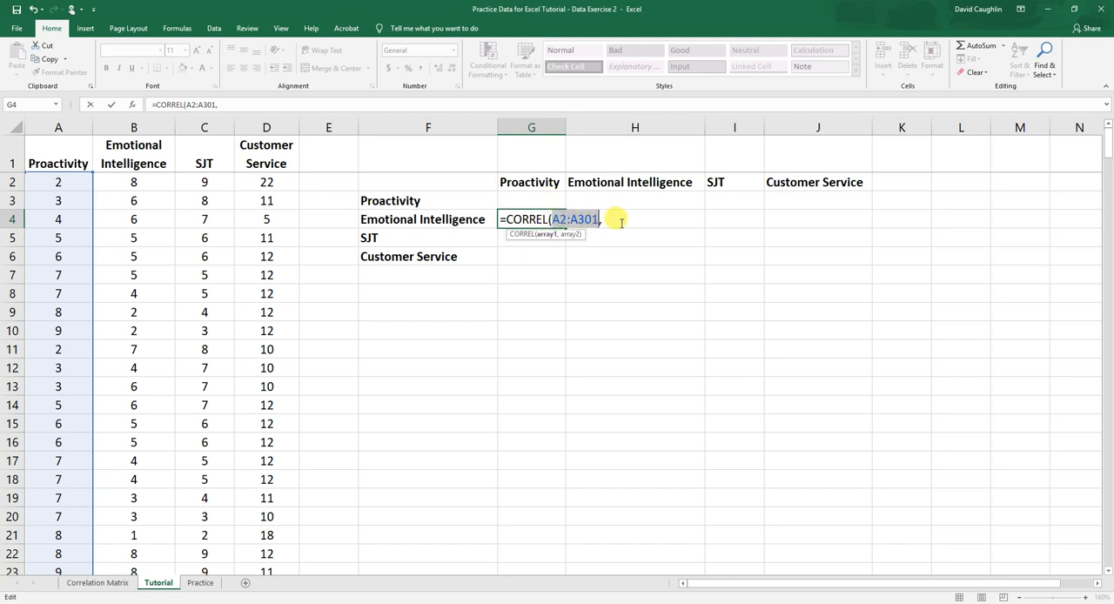
{"action": "left_click", "coordinate": [619, 221]}
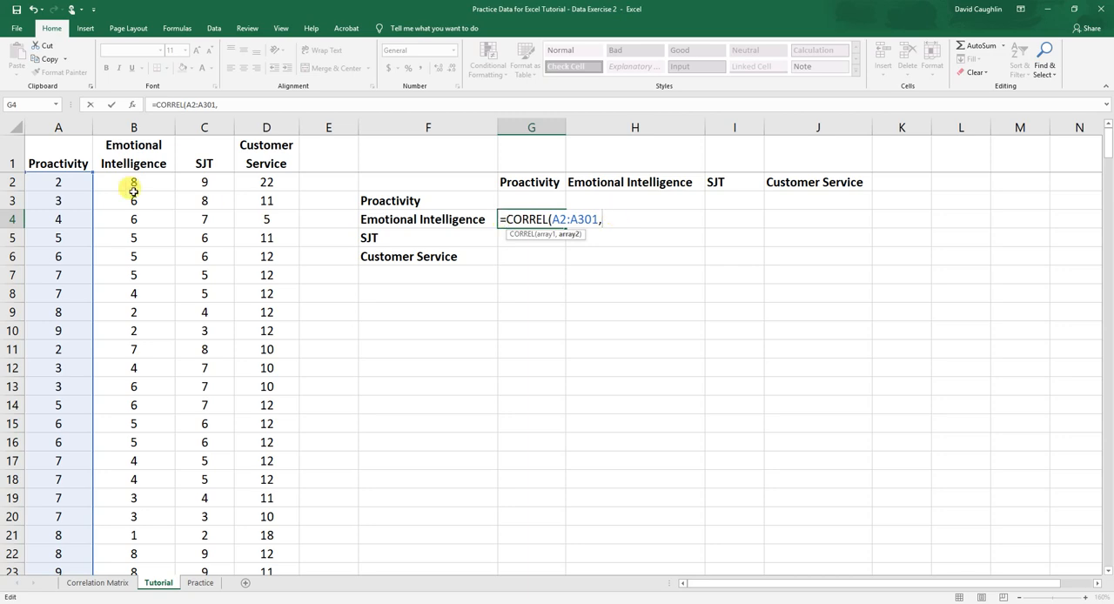
{"action": "left_click_drag", "start_coordinate": [134, 181], "coordinate": [149, 534]}
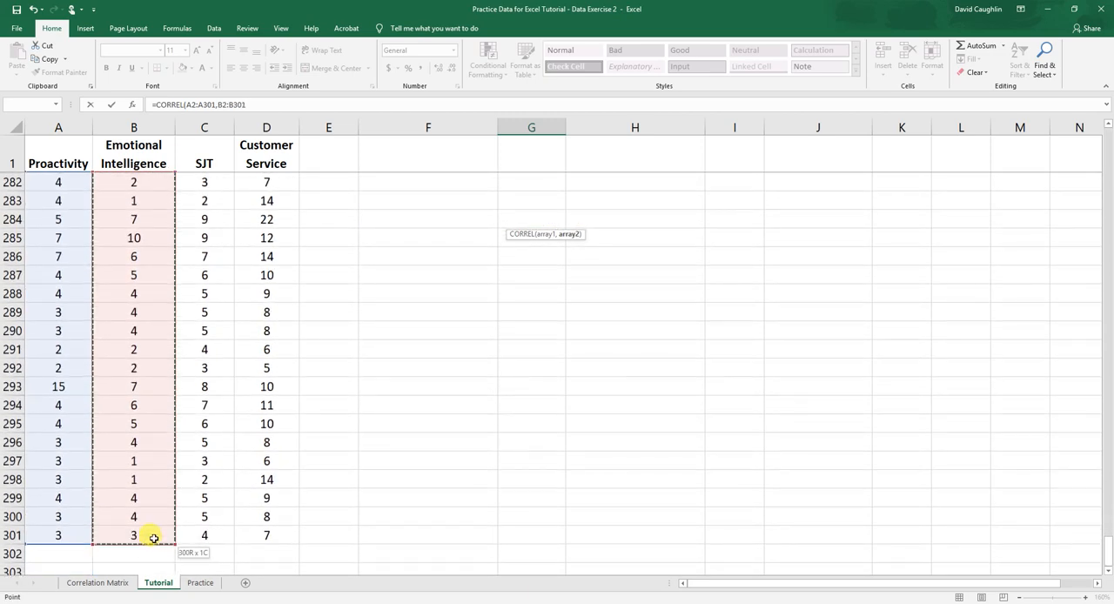
{"action": "left_click_drag", "start_coordinate": [1107, 555], "coordinate": [1108, 83]}
{"action": "left_click", "coordinate": [647, 220]}
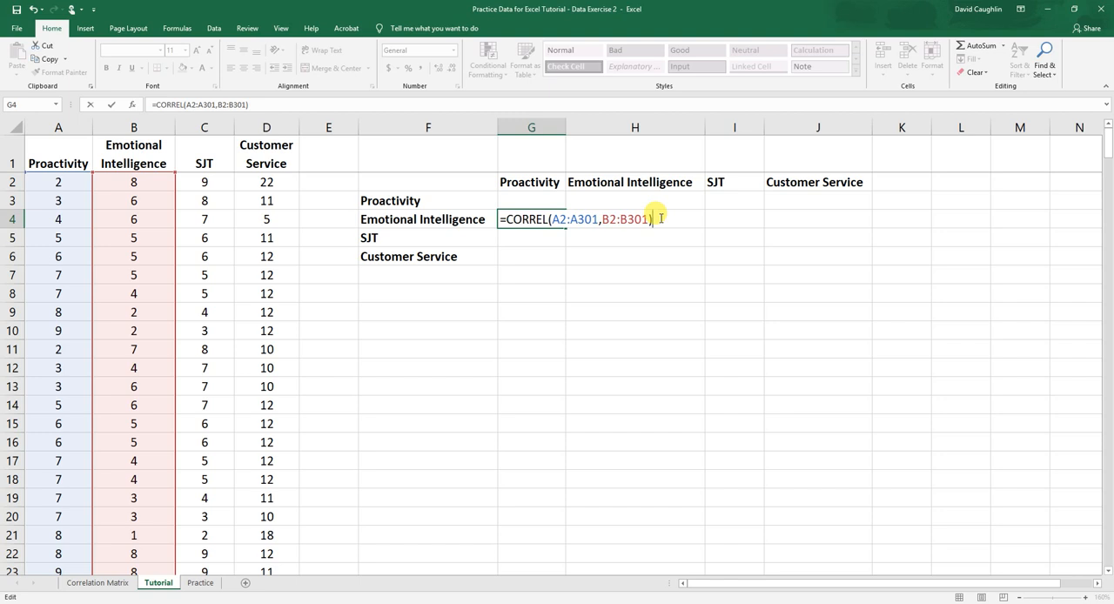
{"action": "key", "text": "Return"}
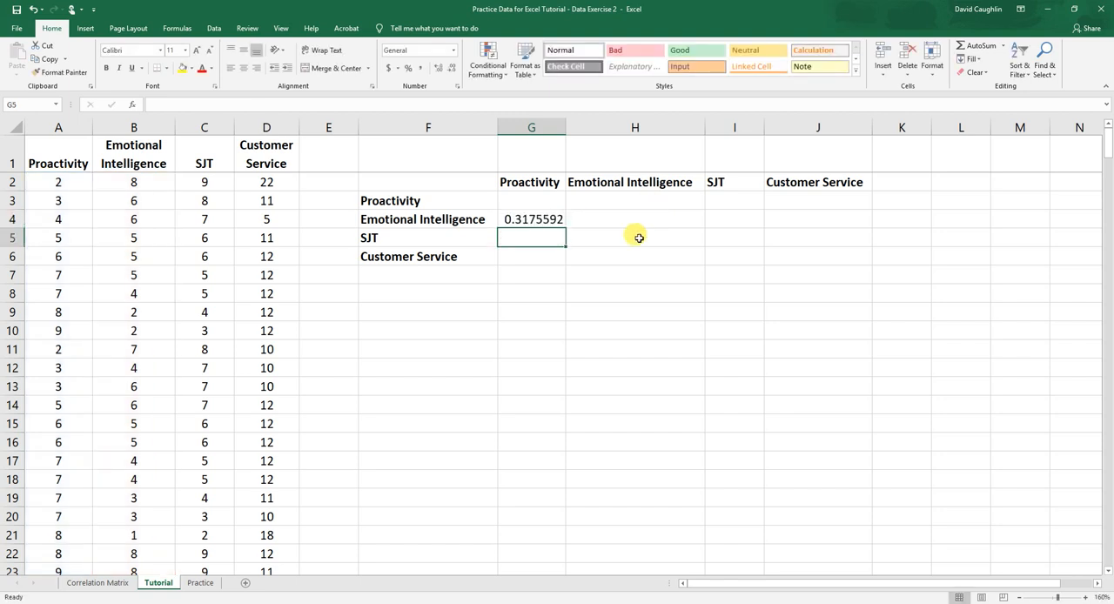
{"action": "left_click", "coordinate": [538, 218]}
{"action": "left_click", "coordinate": [545, 231]}
{"action": "left_click", "coordinate": [550, 219]}
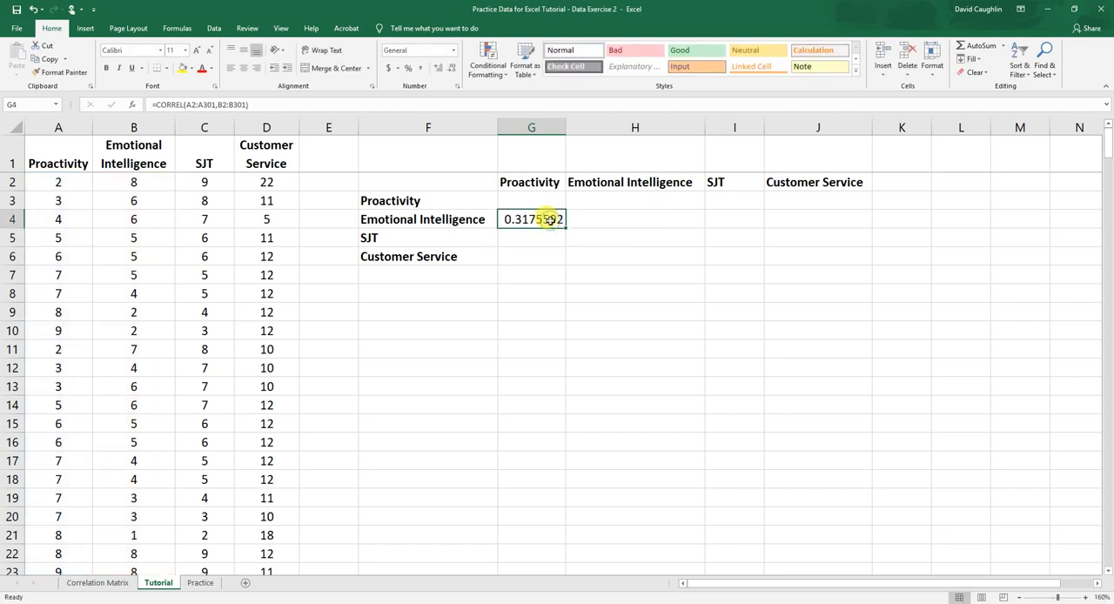
{"action": "left_click", "coordinate": [544, 240]}
{"action": "left_click", "coordinate": [543, 221]}
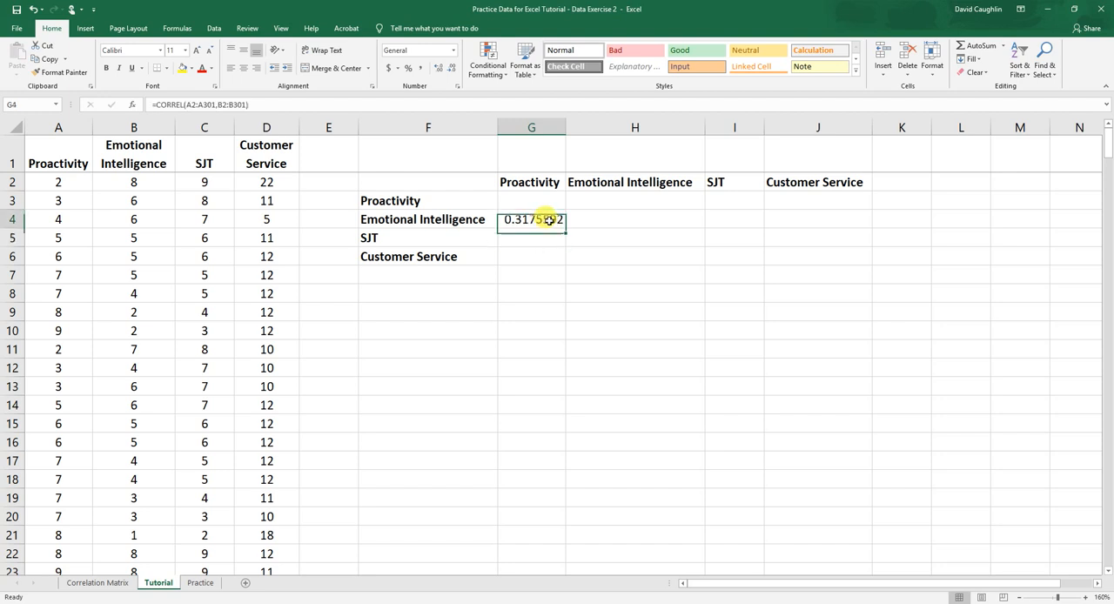
{"action": "left_click", "coordinate": [549, 243]}
{"action": "left_click", "coordinate": [538, 223]}
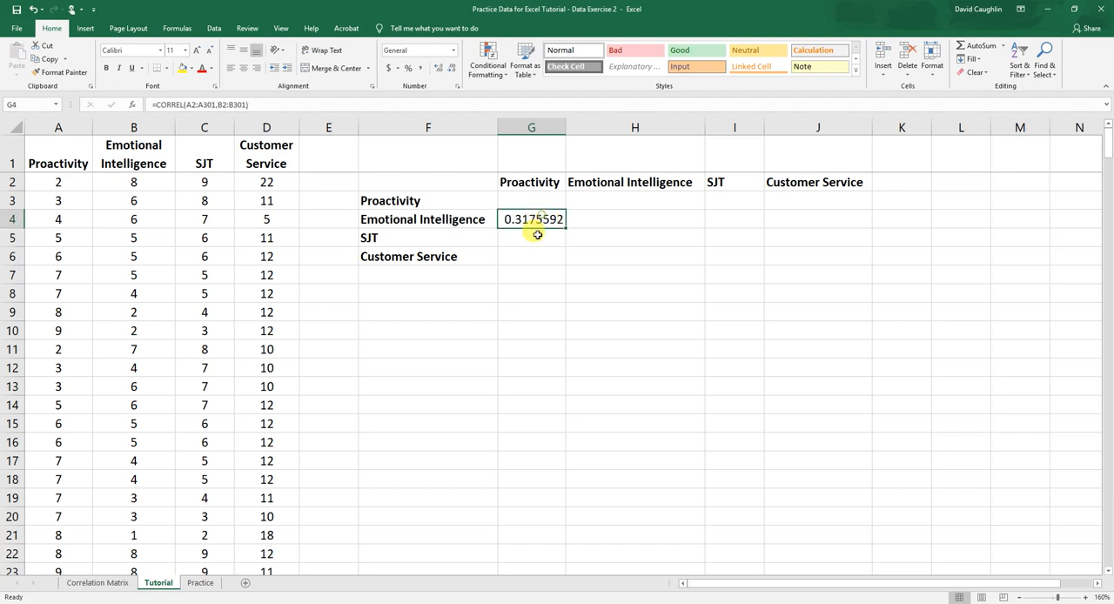
{"action": "left_click", "coordinate": [556, 239]}
{"action": "left_click", "coordinate": [746, 254]}
{"action": "left_click", "coordinate": [596, 241]}
{"action": "left_click", "coordinate": [539, 219]}
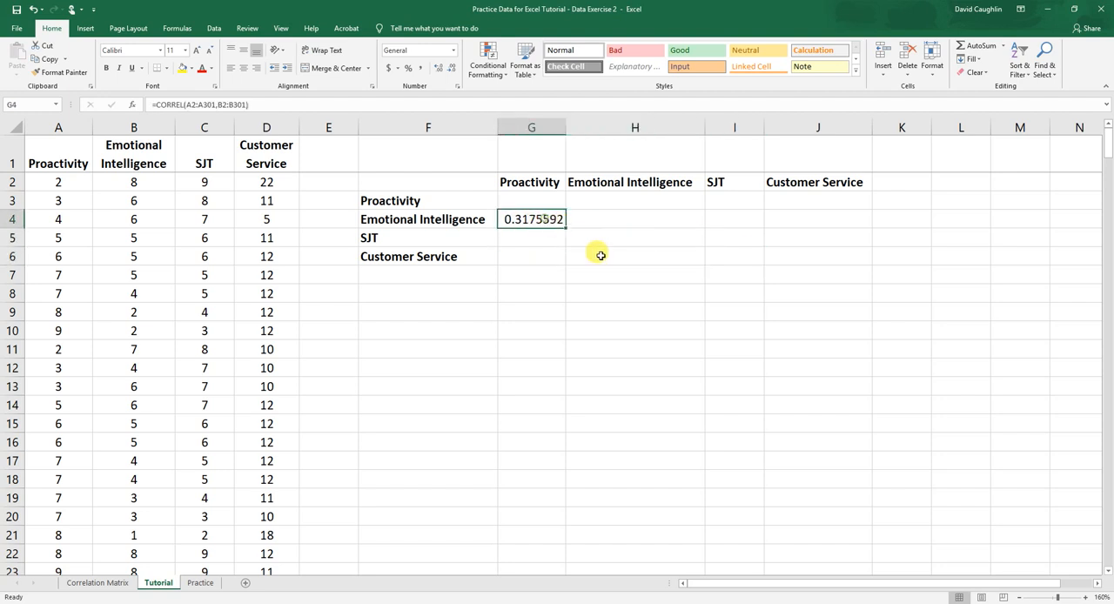
{"action": "left_click", "coordinate": [622, 235]}
{"action": "left_click", "coordinate": [712, 256]}
{"action": "left_click", "coordinate": [597, 251]}
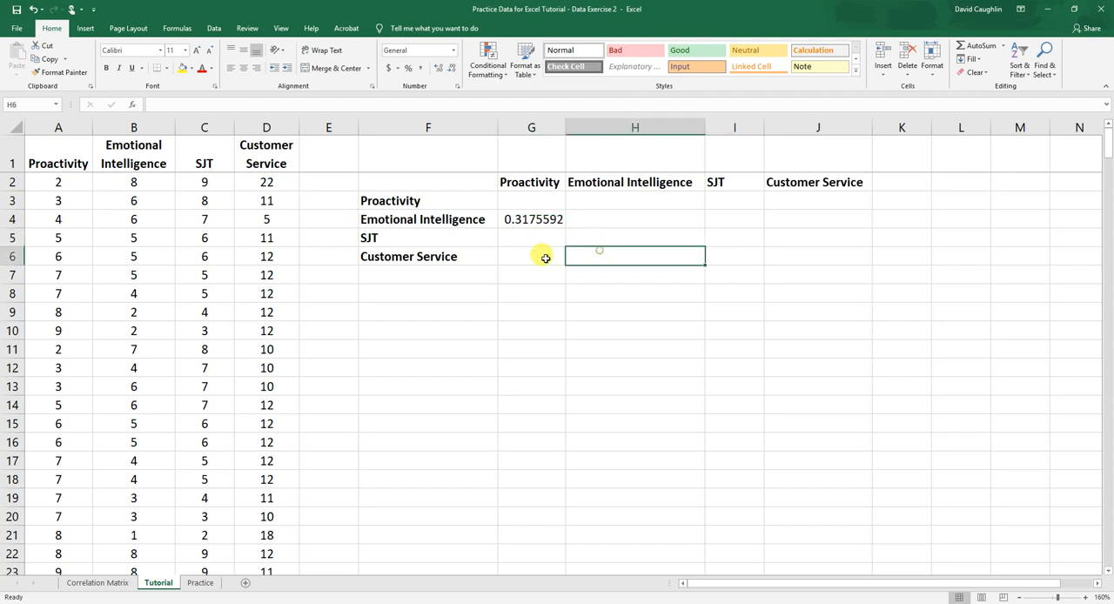
{"action": "left_click", "coordinate": [541, 257]}
Copy the text of the CORREL formula in G4 and leave the cell's formula as it is
{"action": "left_click", "coordinate": [532, 219]}
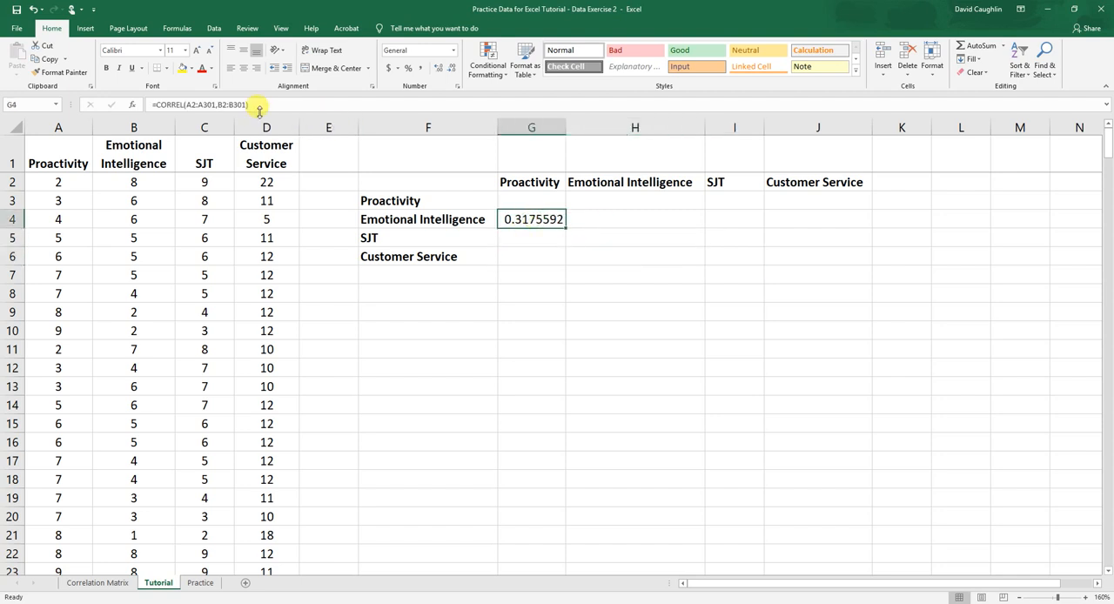
{"action": "left_click_drag", "start_coordinate": [267, 106], "coordinate": [46, 104]}
{"action": "key", "text": "ctrl+c"}
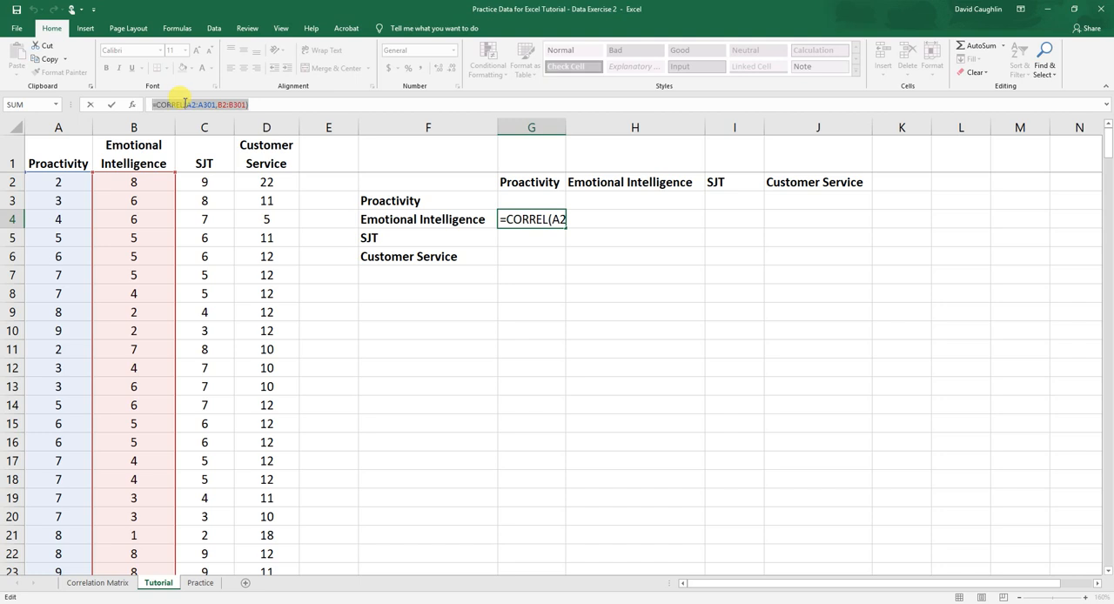
{"action": "right_click", "coordinate": [185, 104]}
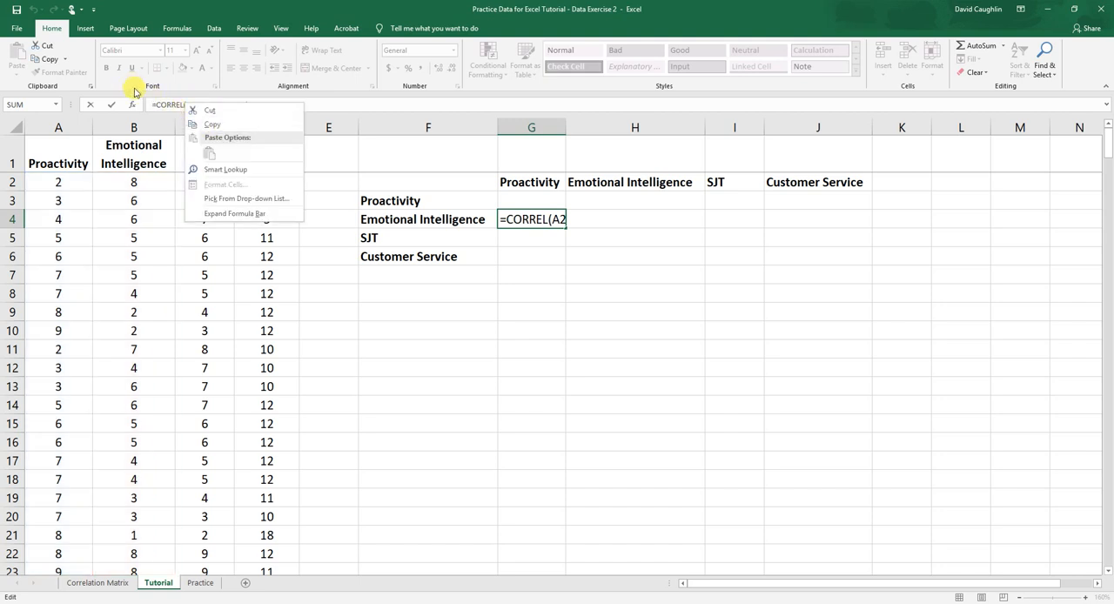
{"action": "key", "text": "Escape"}
{"action": "right_click", "coordinate": [223, 104]}
{"action": "key", "text": "Escape"}
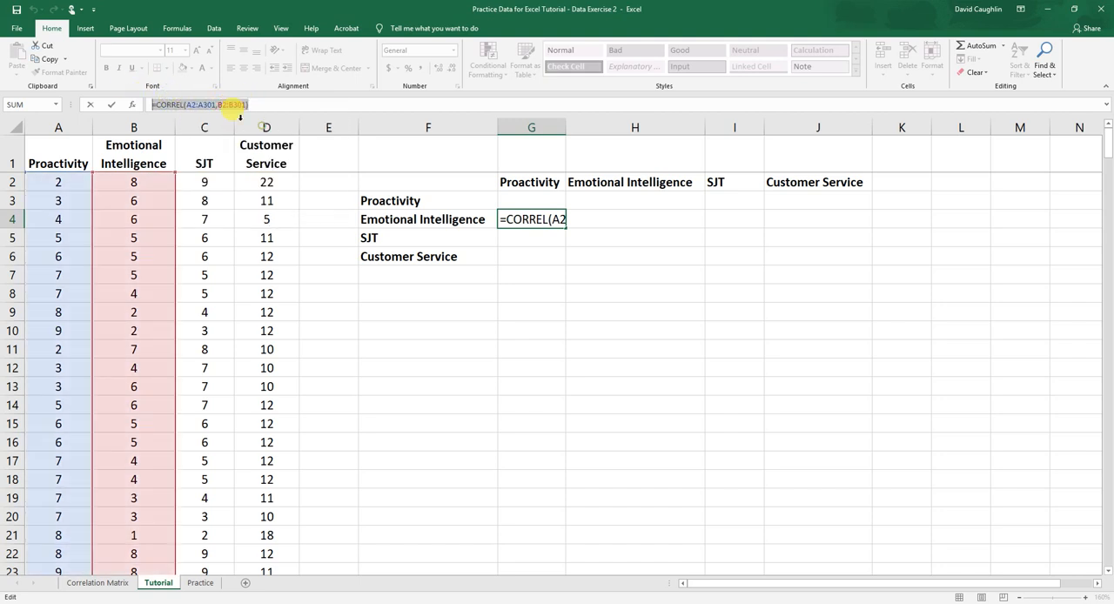
{"action": "left_click", "coordinate": [235, 106]}
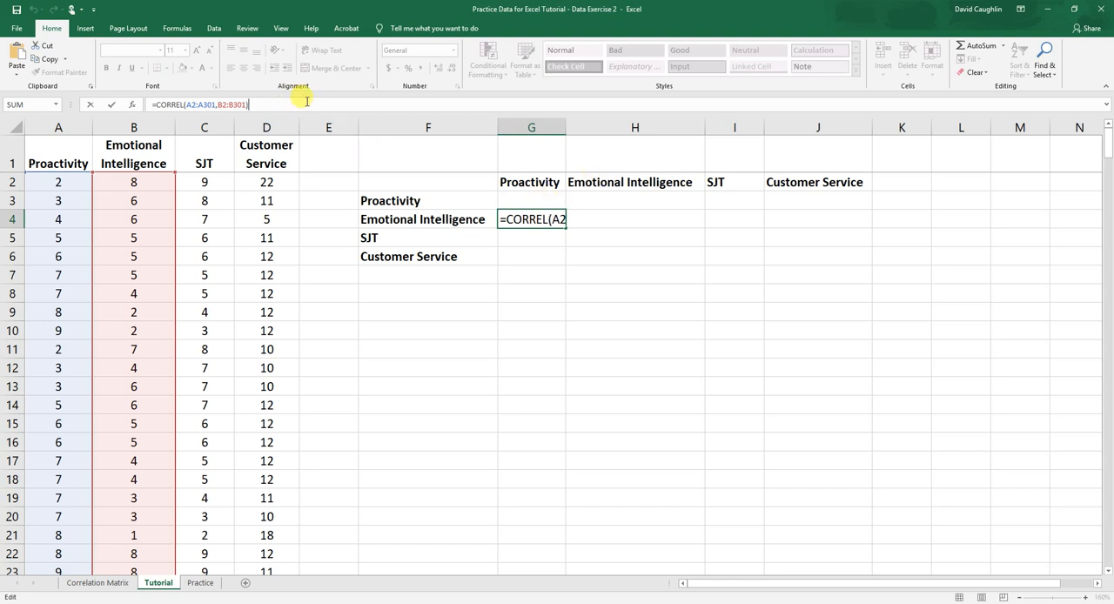
{"action": "key", "text": "Return"}
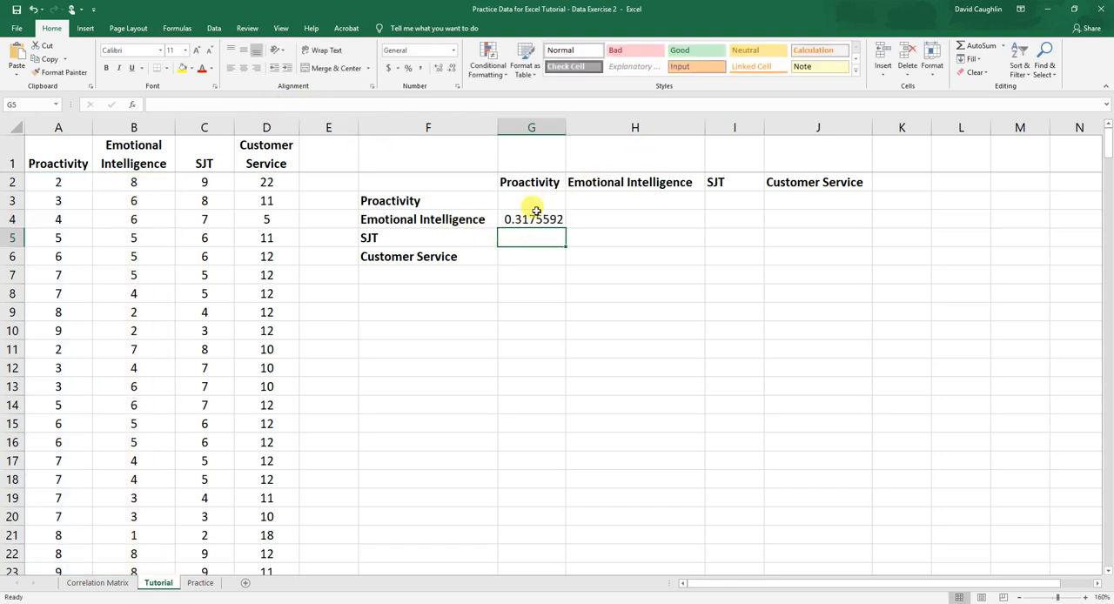
Paste the copied CORREL formula into G5 and change its second array to the SJT scores C2:C301
{"action": "right_click", "coordinate": [183, 104]}
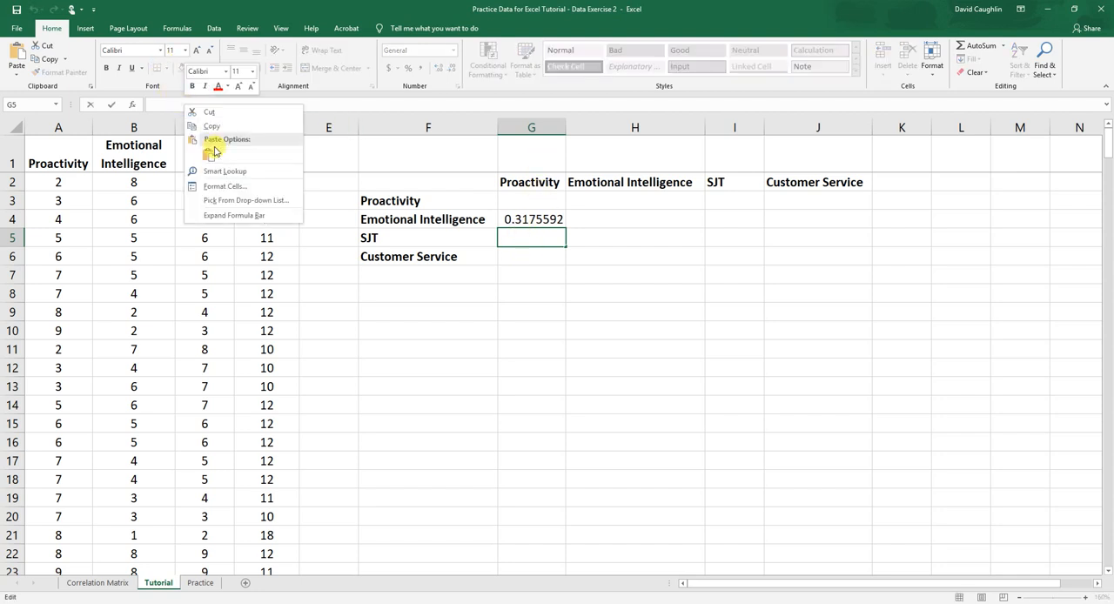
{"action": "left_click", "coordinate": [207, 151]}
{"action": "left_click", "coordinate": [200, 105]}
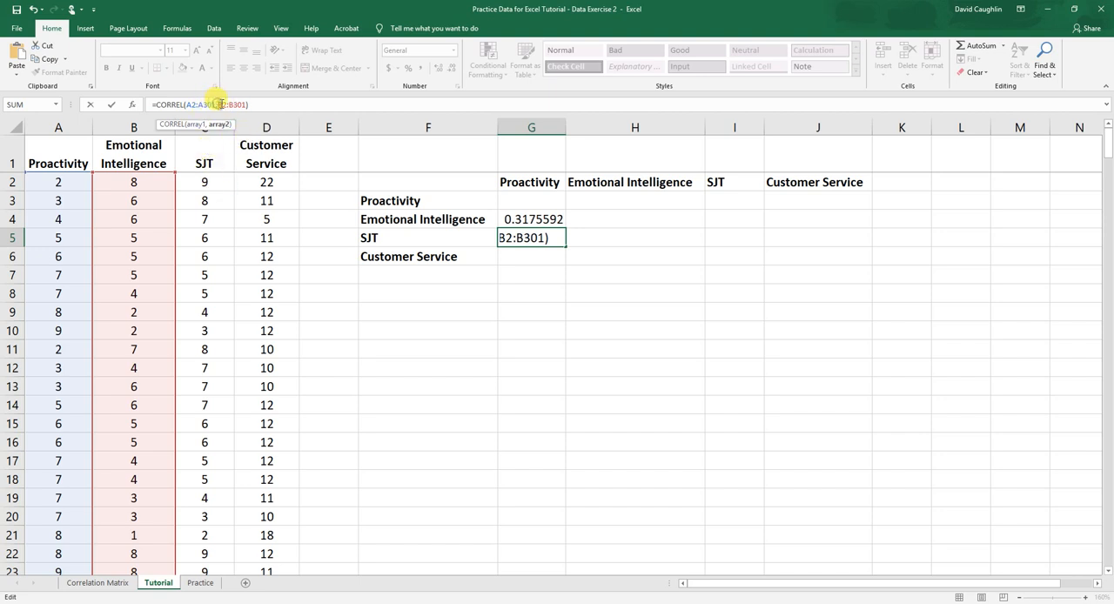
{"action": "key", "text": "Delete"}
{"action": "type", "text": "C"}
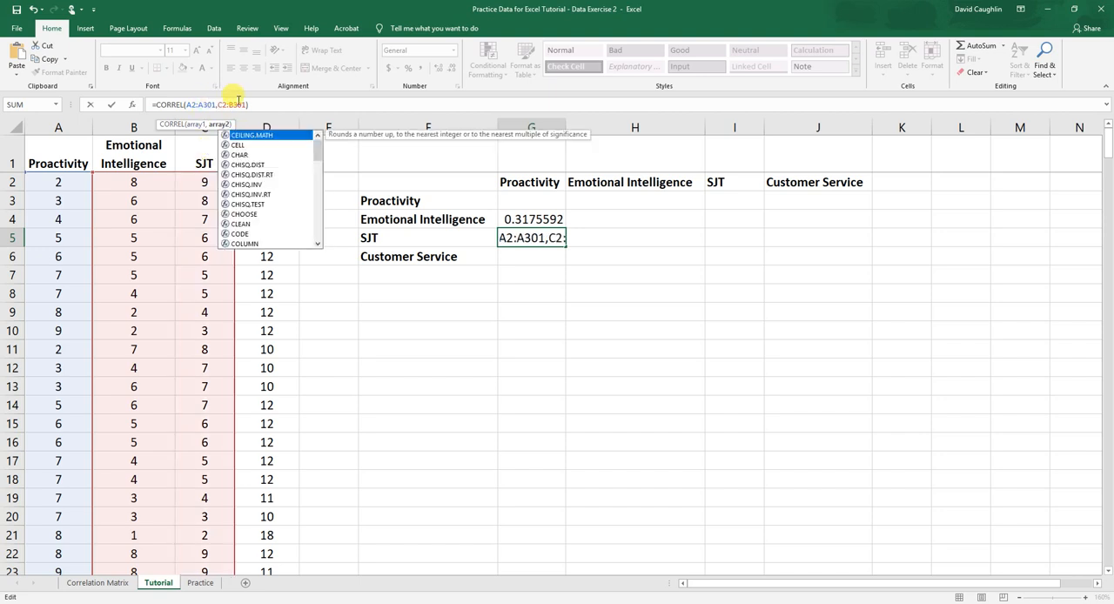
{"action": "left_click", "coordinate": [231, 104]}
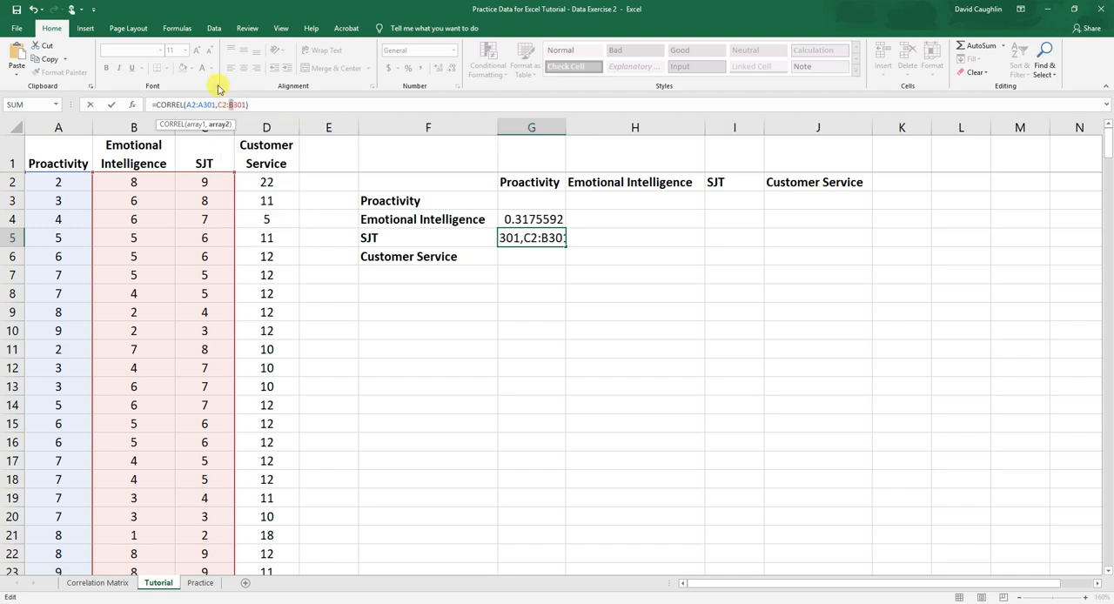
{"action": "key", "text": "Delete"}
{"action": "type", "text": "C"}
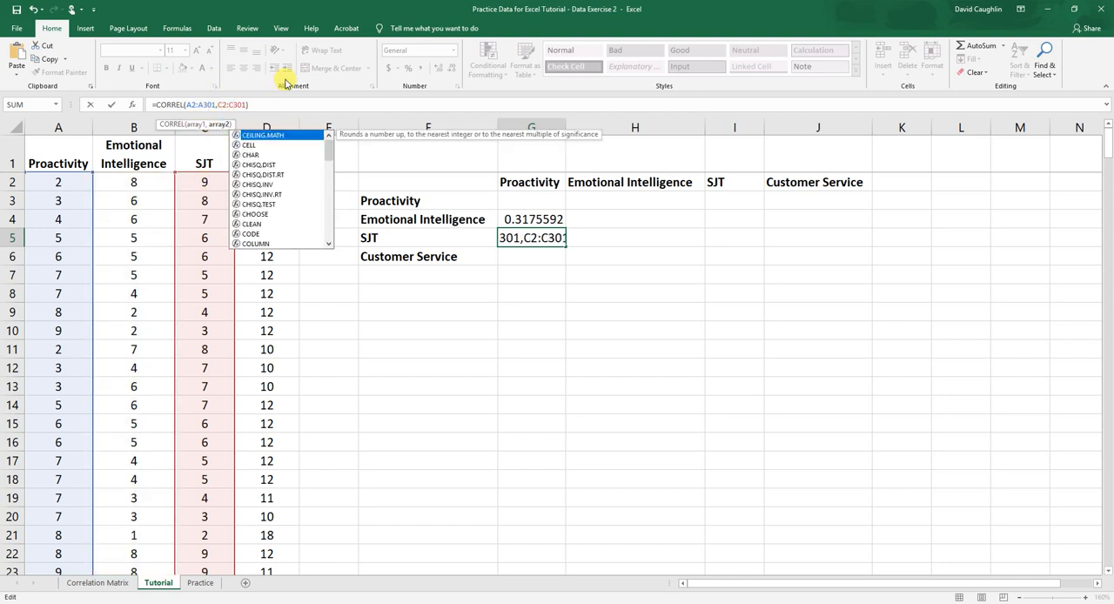
{"action": "key", "text": "Escape"}
{"action": "key", "text": "Return"}
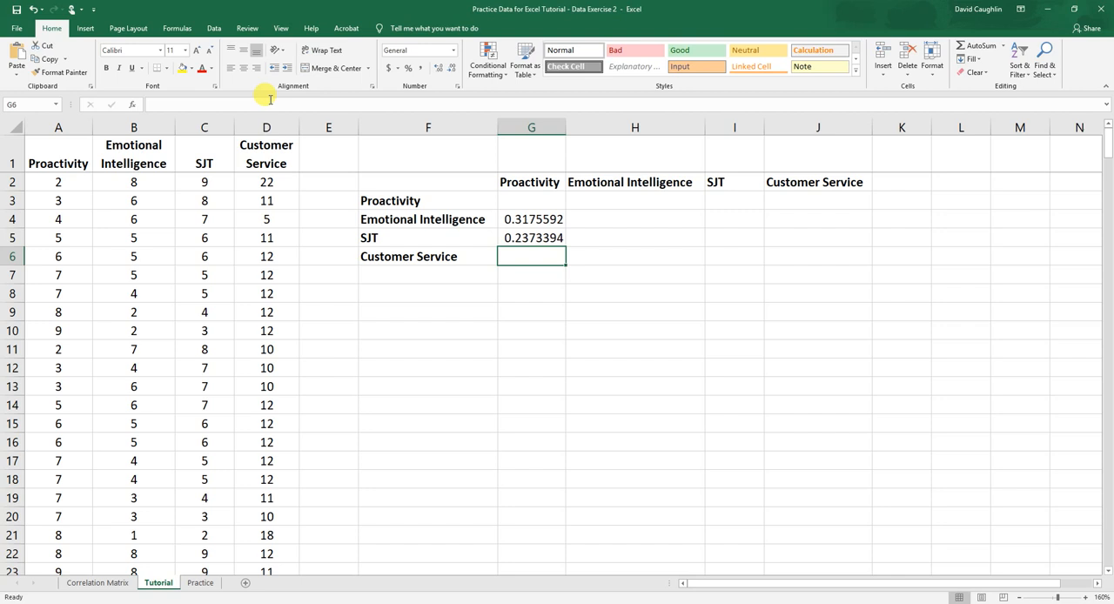
Paste the copied CORREL formula into G6 and change its second array to the Customer Service scores D2:D301
{"action": "right_click", "coordinate": [203, 104]}
{"action": "left_click", "coordinate": [231, 156]}
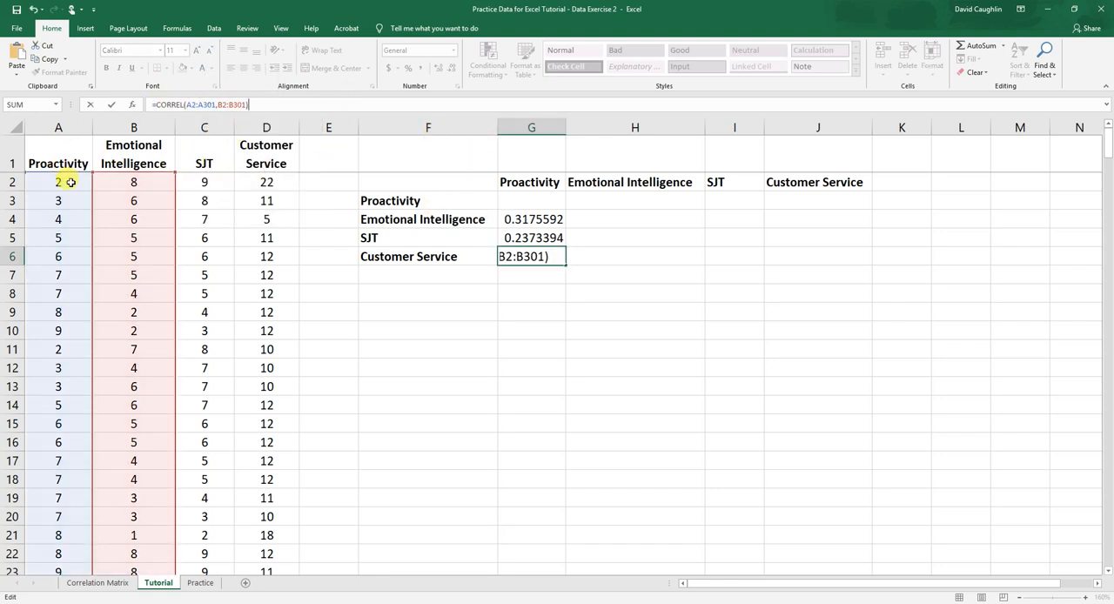
{"action": "left_click", "coordinate": [219, 105]}
{"action": "key", "text": "Delete"}
{"action": "type", "text": "D"}
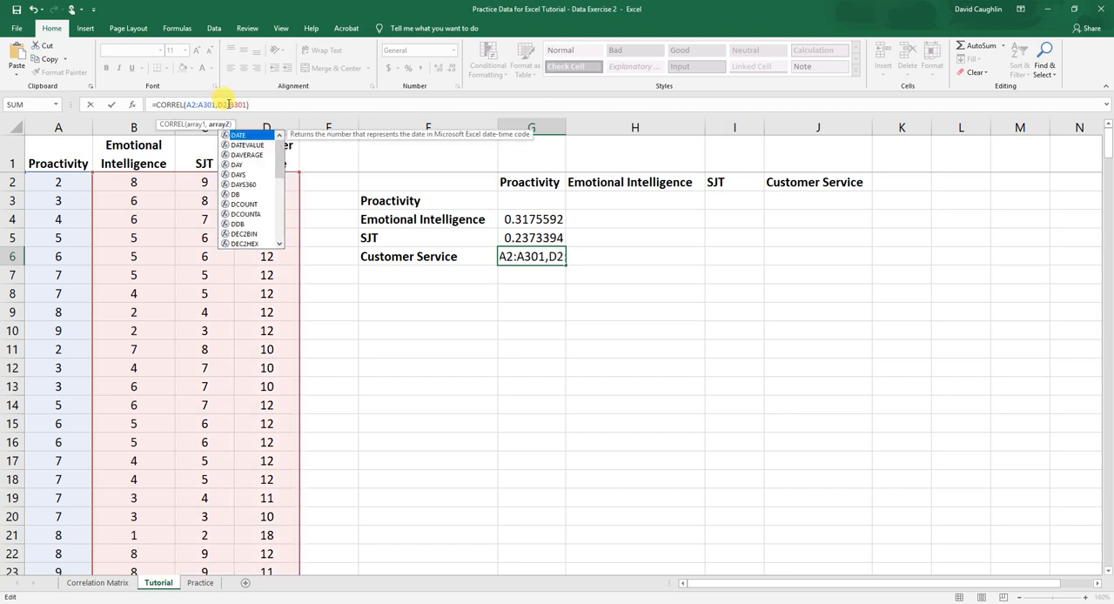
{"action": "left_click", "coordinate": [228, 104]}
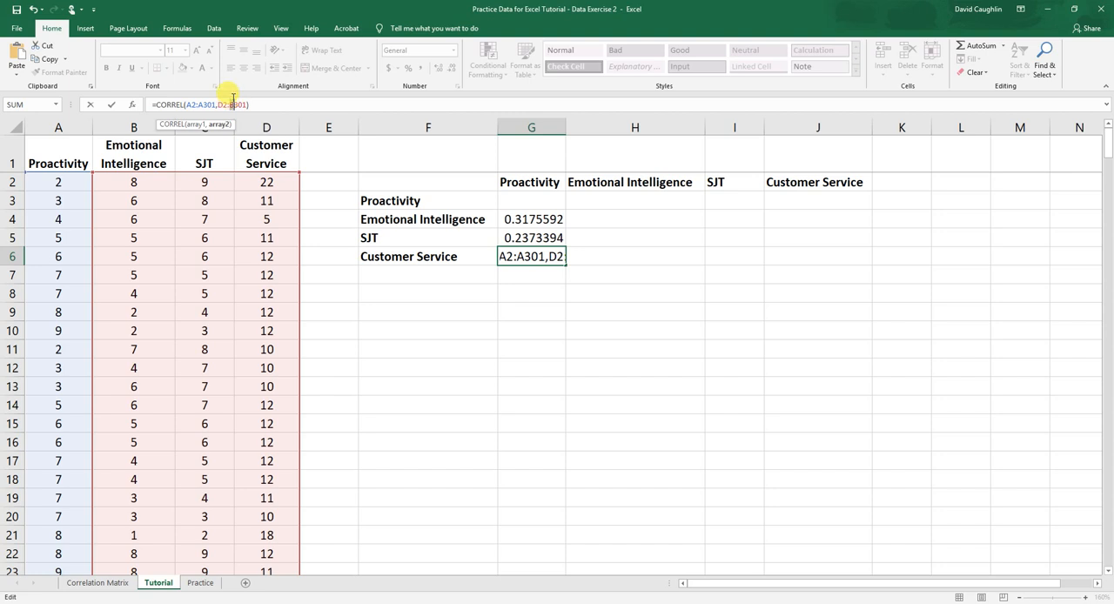
{"action": "key", "text": "Delete"}
{"action": "type", "text": "D"}
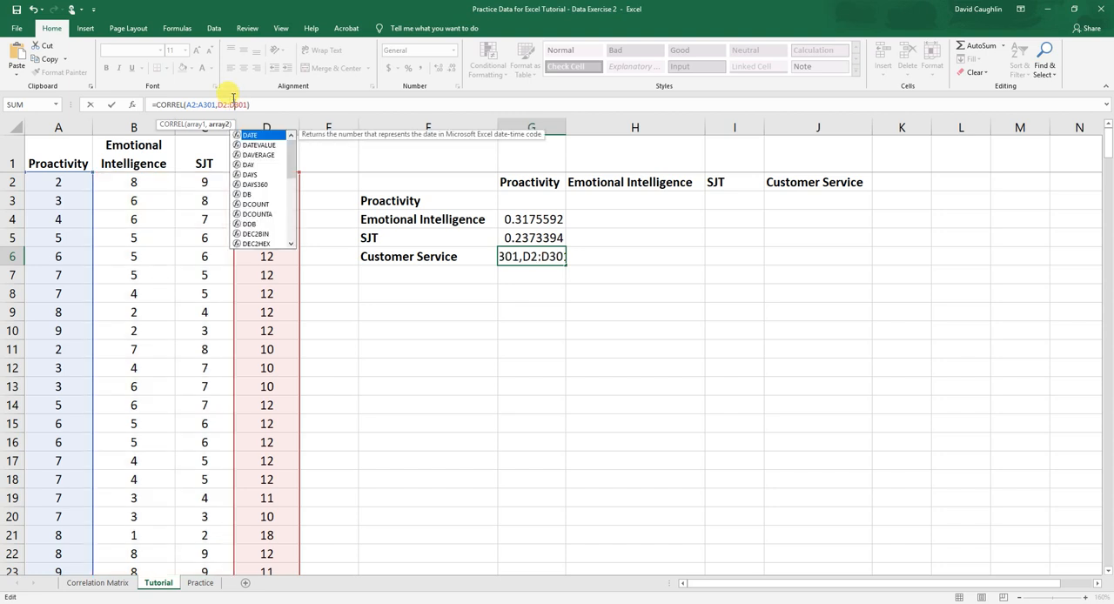
{"action": "left_click", "coordinate": [310, 106]}
{"action": "key", "text": "Return"}
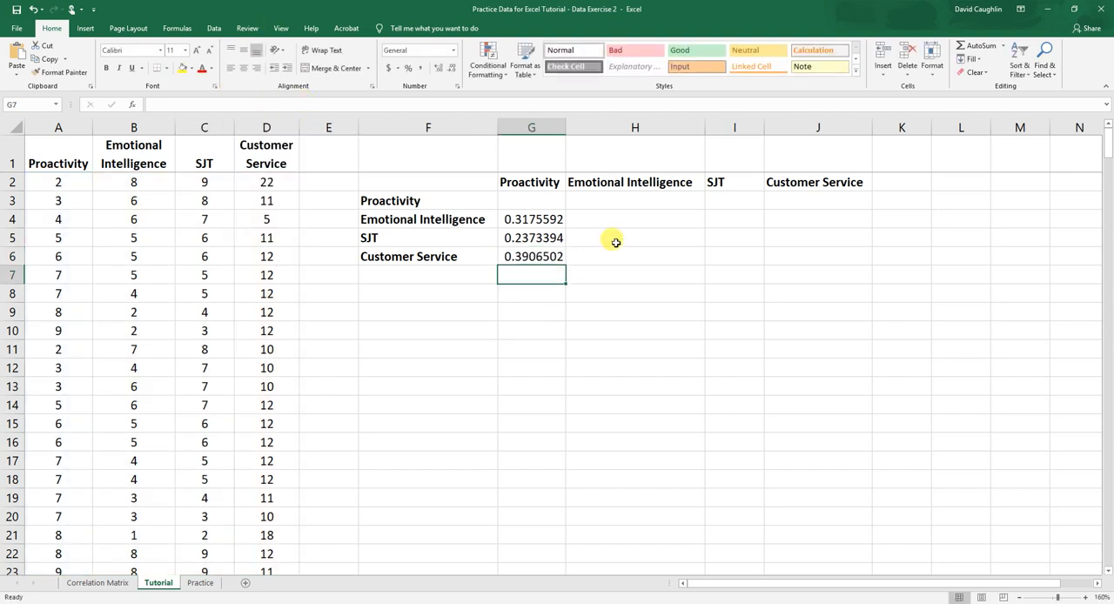
{"action": "left_click", "coordinate": [529, 255]}
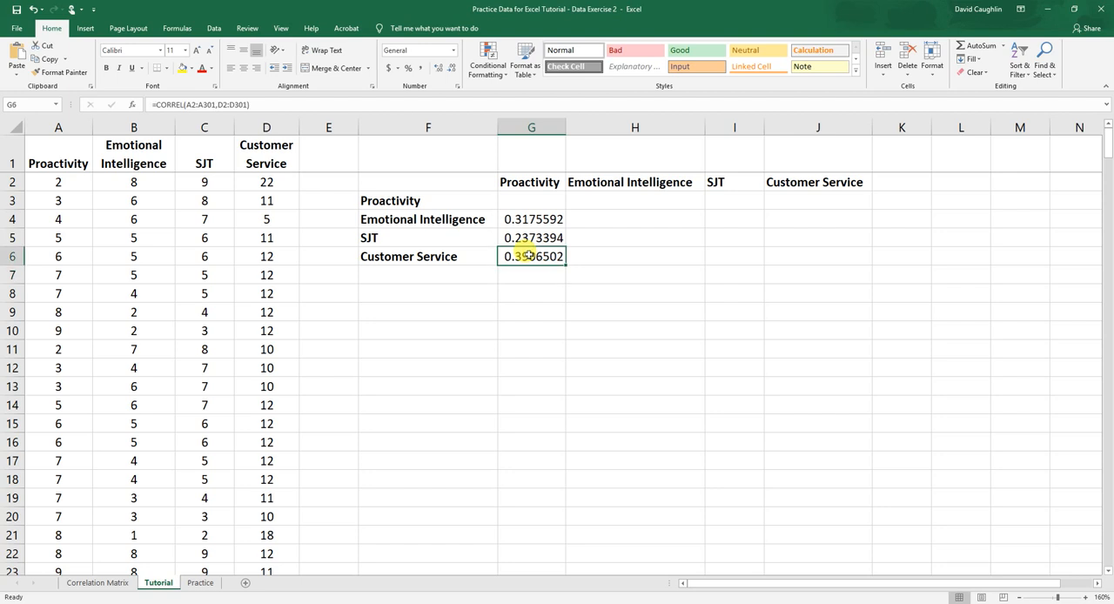
Paste the copied CORREL formula into H5 and change its first array to the SJT scores C2:C301
{"action": "left_click", "coordinate": [608, 239]}
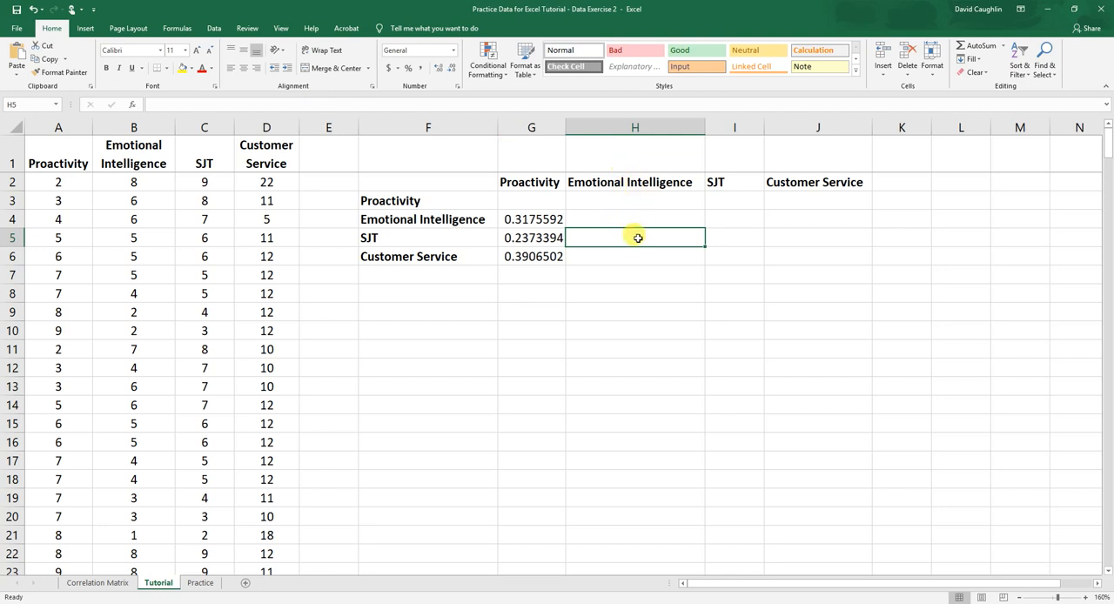
{"action": "left_click", "coordinate": [290, 104]}
{"action": "right_click", "coordinate": [290, 104]}
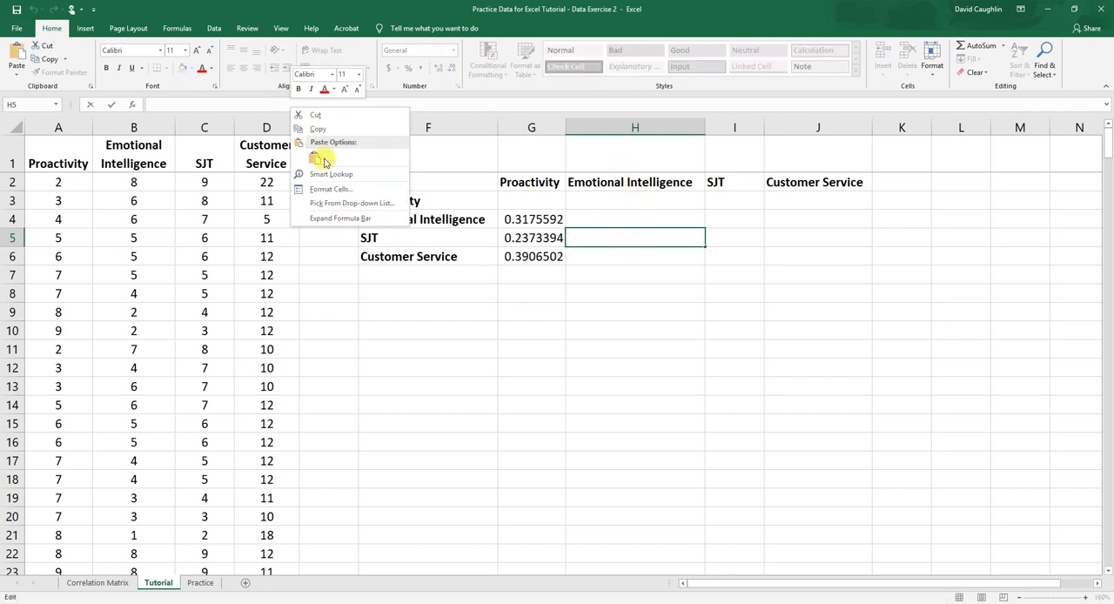
{"action": "left_click", "coordinate": [321, 159]}
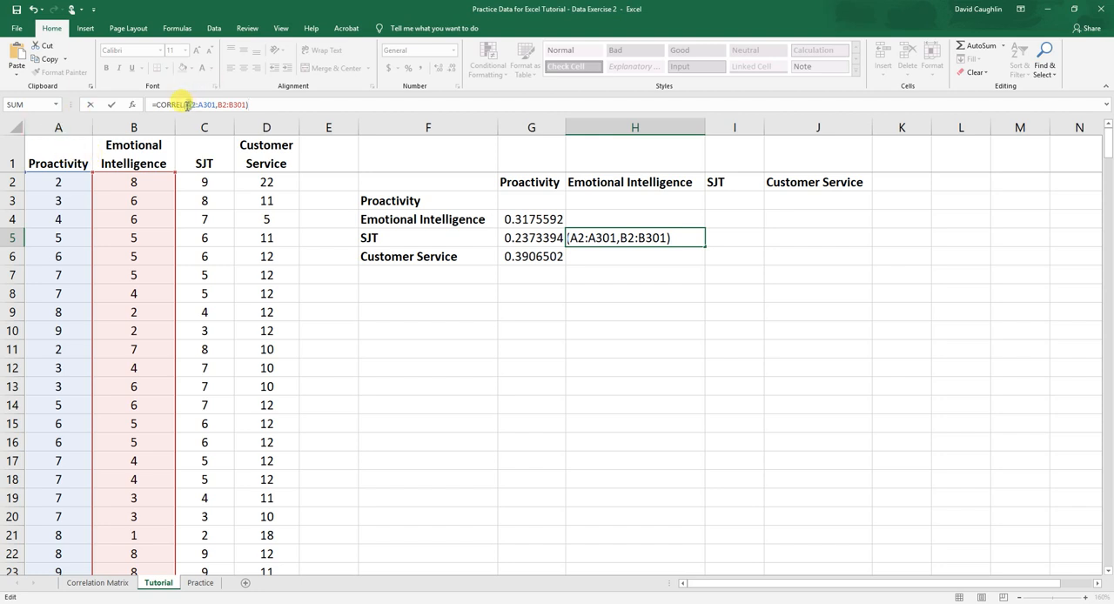
{"action": "left_click_drag", "start_coordinate": [184, 104], "coordinate": [198, 104]}
{"action": "type", "text": "C2:C"}
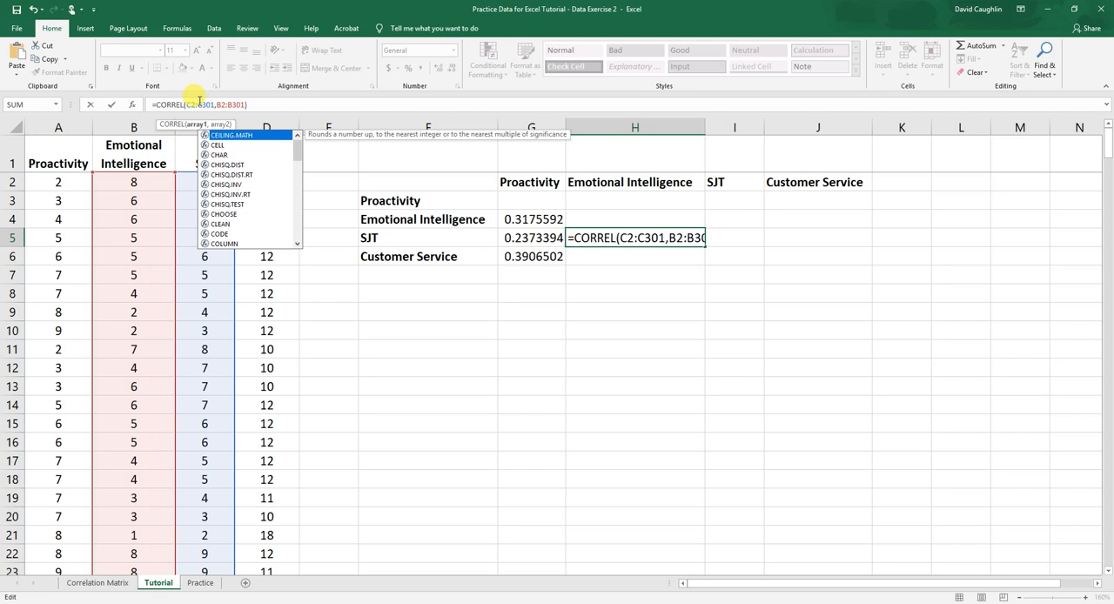
{"action": "left_click", "coordinate": [265, 100]}
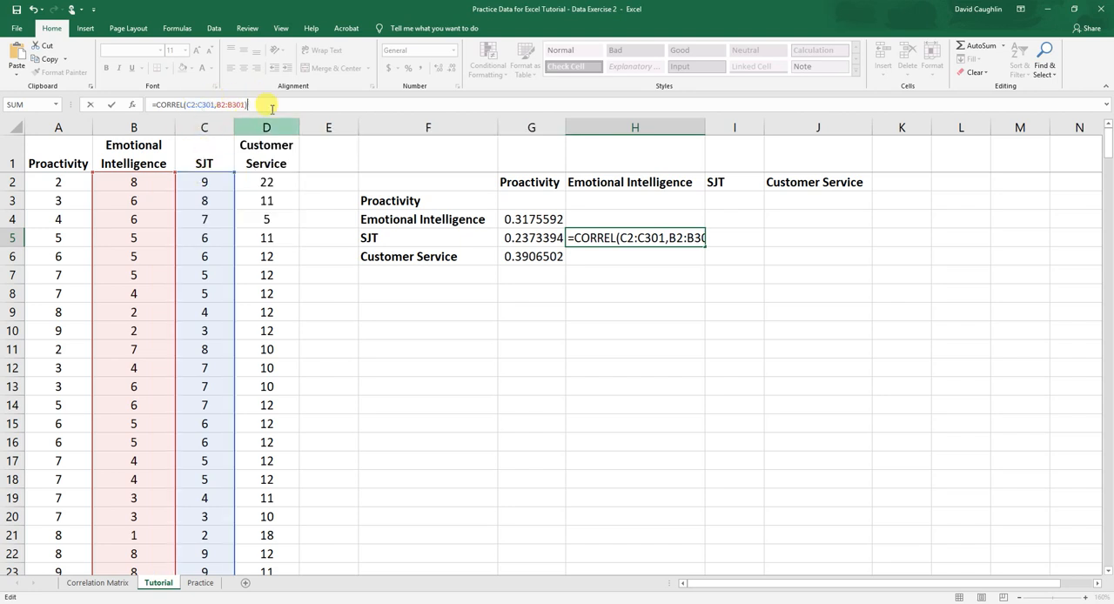
{"action": "key", "text": "Return"}
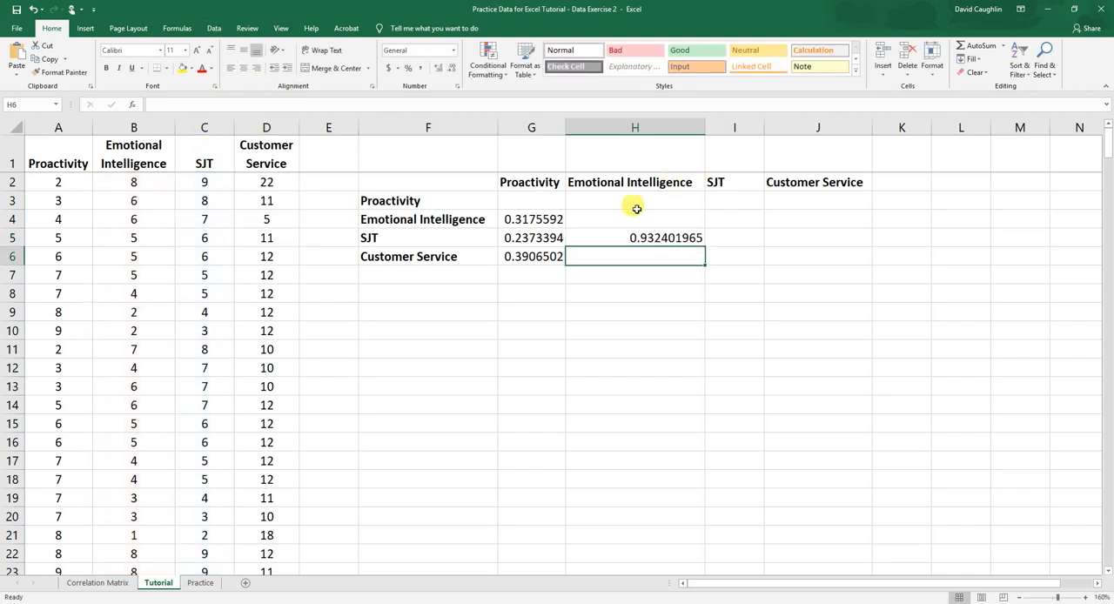
{"action": "left_click", "coordinate": [646, 243]}
{"action": "left_click", "coordinate": [639, 253]}
{"action": "left_click", "coordinate": [658, 233]}
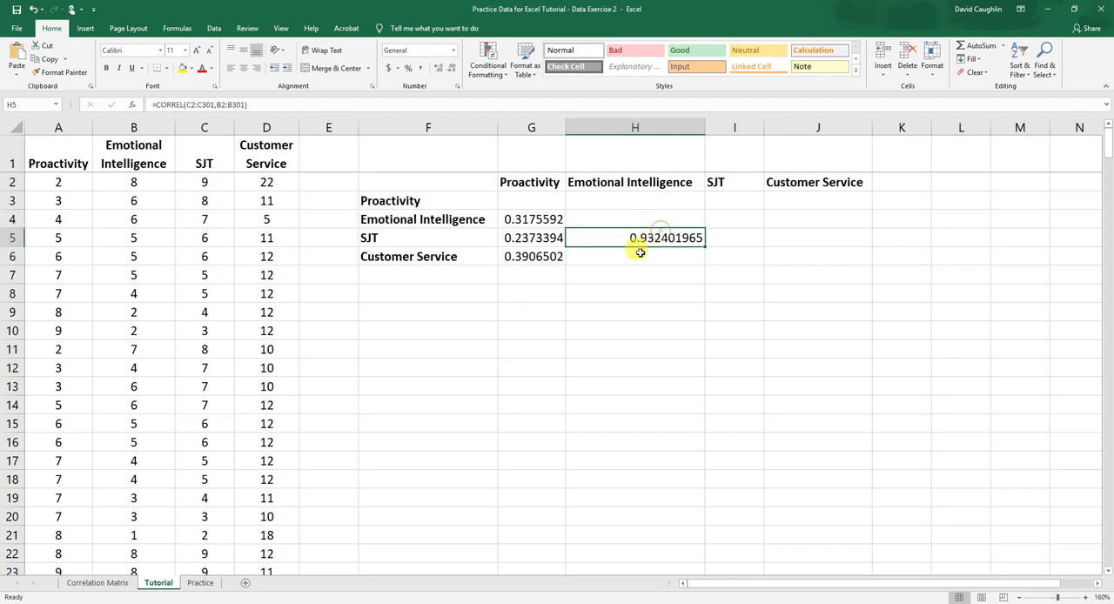
Paste the copied CORREL formula into H6 and change its first array to the Customer Service scores D2:D301
{"action": "left_click", "coordinate": [639, 253]}
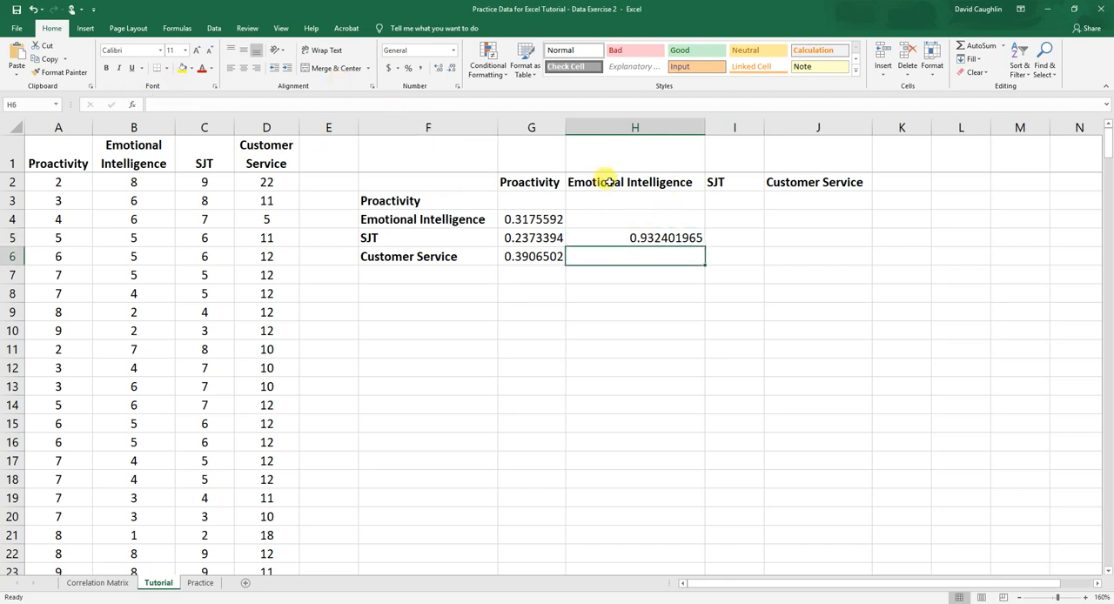
{"action": "left_click", "coordinate": [185, 104]}
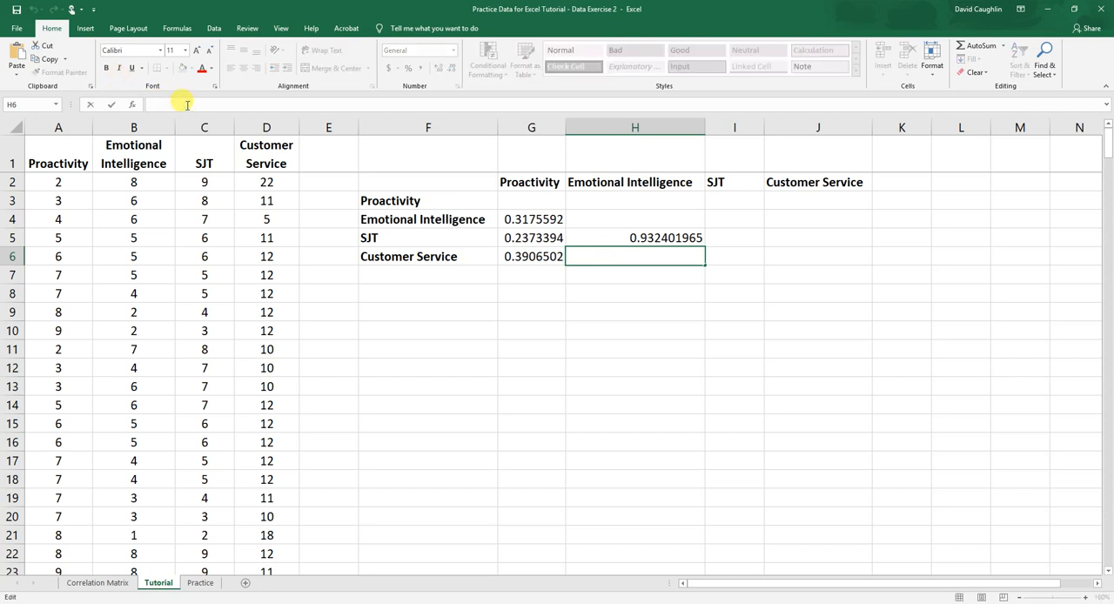
{"action": "right_click", "coordinate": [186, 104]}
{"action": "left_click", "coordinate": [205, 156]}
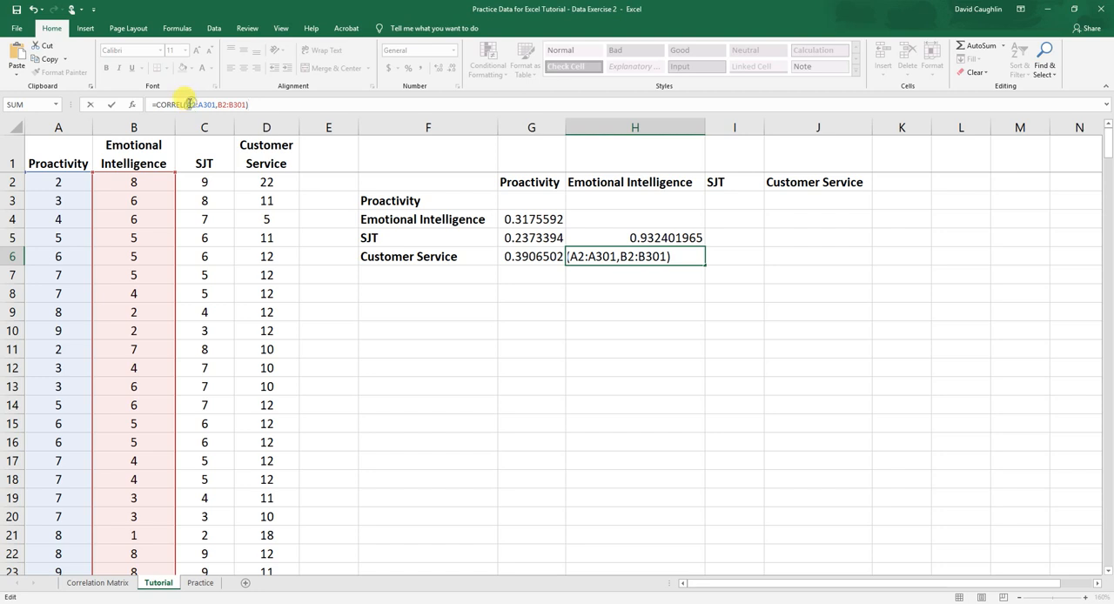
{"action": "left_click_drag", "start_coordinate": [187, 104], "coordinate": [190, 105]}
{"action": "type", "text": "D"}
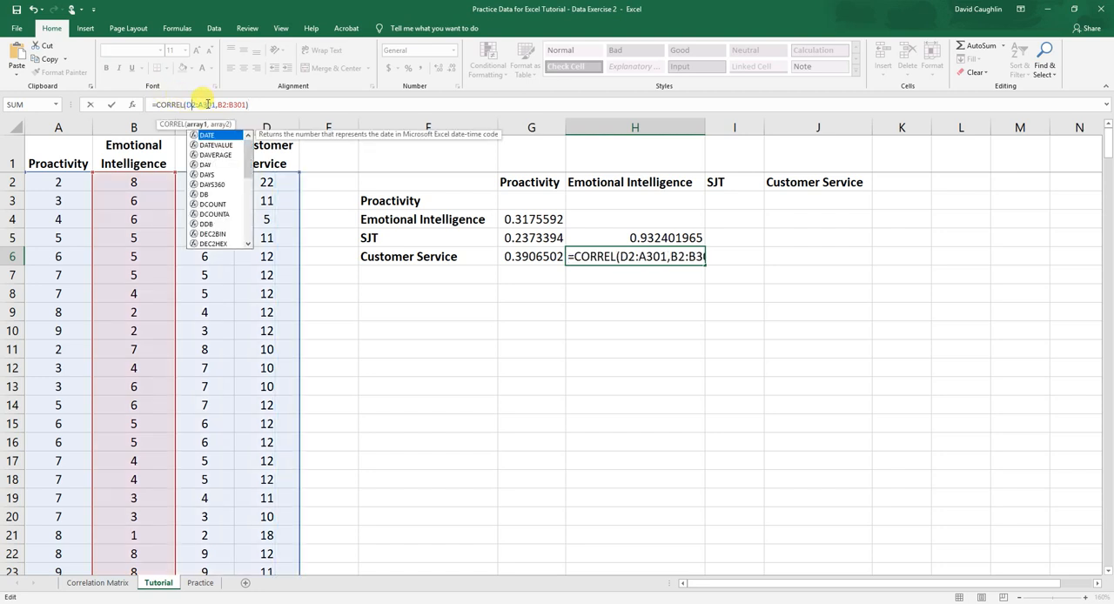
{"action": "left_click", "coordinate": [199, 105]}
{"action": "type", "text": "D"}
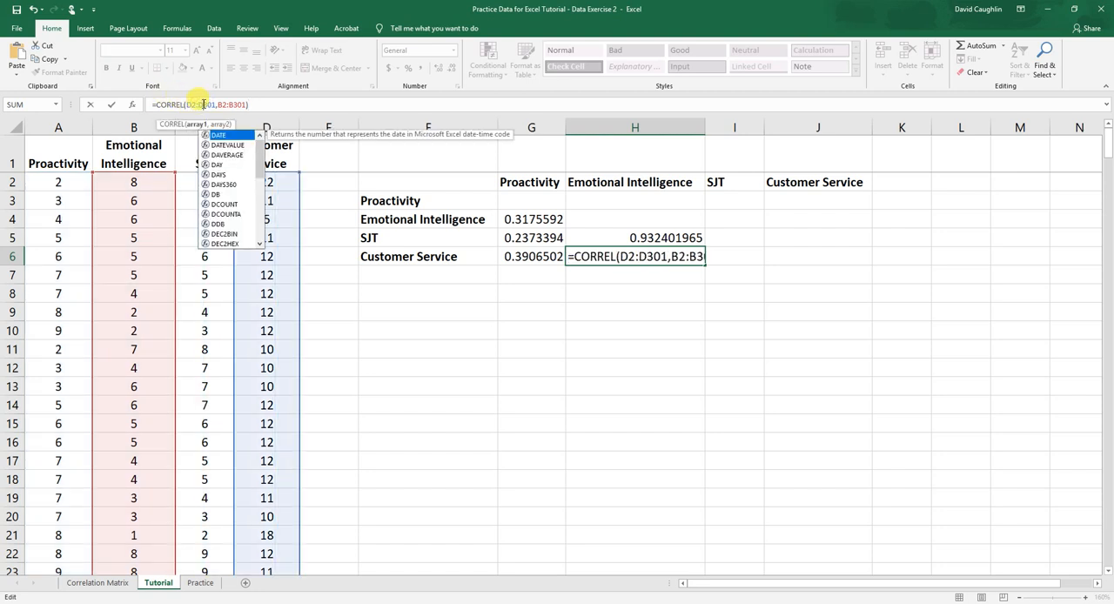
{"action": "left_click", "coordinate": [248, 105]}
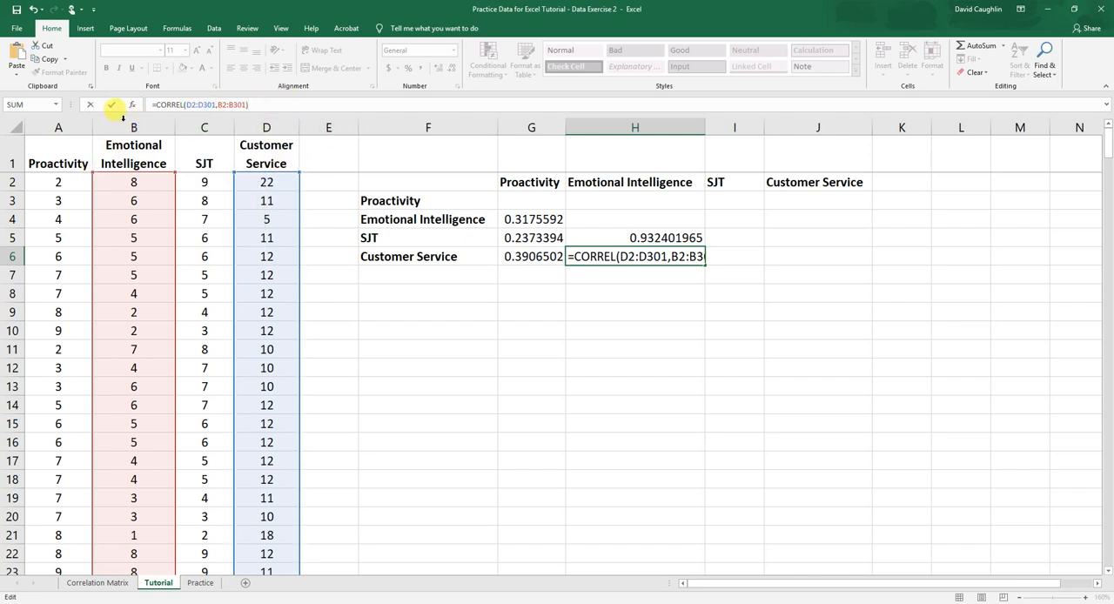
{"action": "key", "text": "Return"}
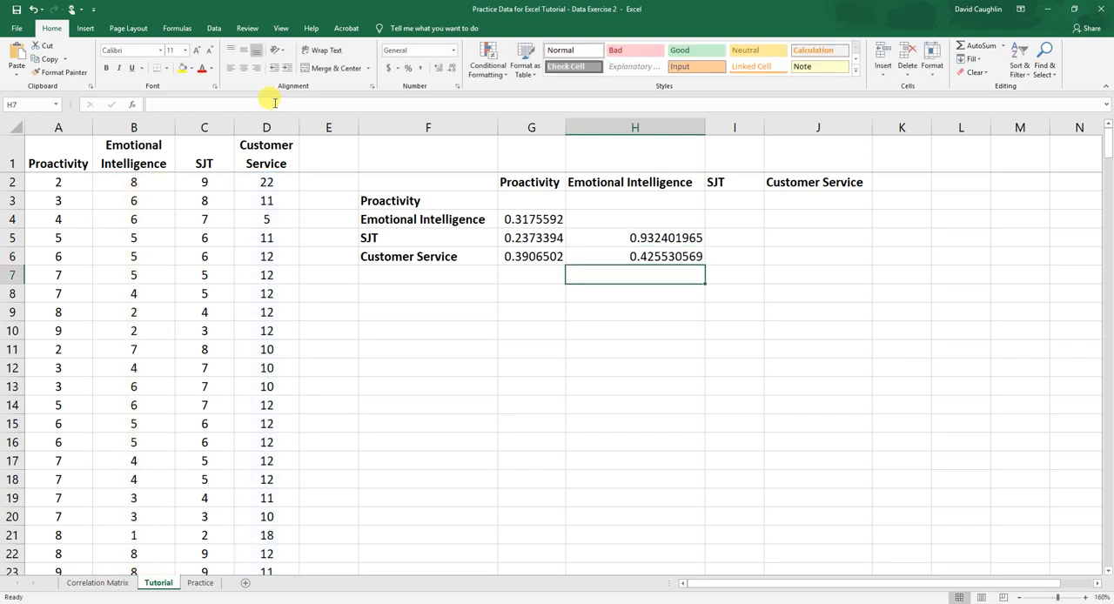
Paste the copied CORREL formula into I6 and change its first array to the SJT scores C2:C301
{"action": "left_click", "coordinate": [750, 250]}
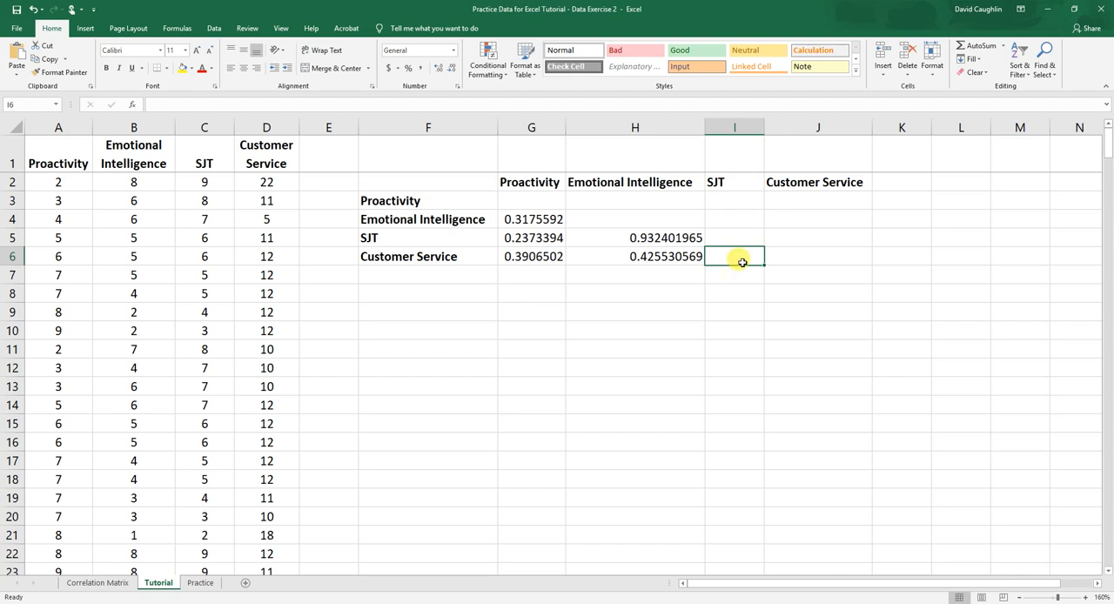
{"action": "left_click", "coordinate": [229, 104]}
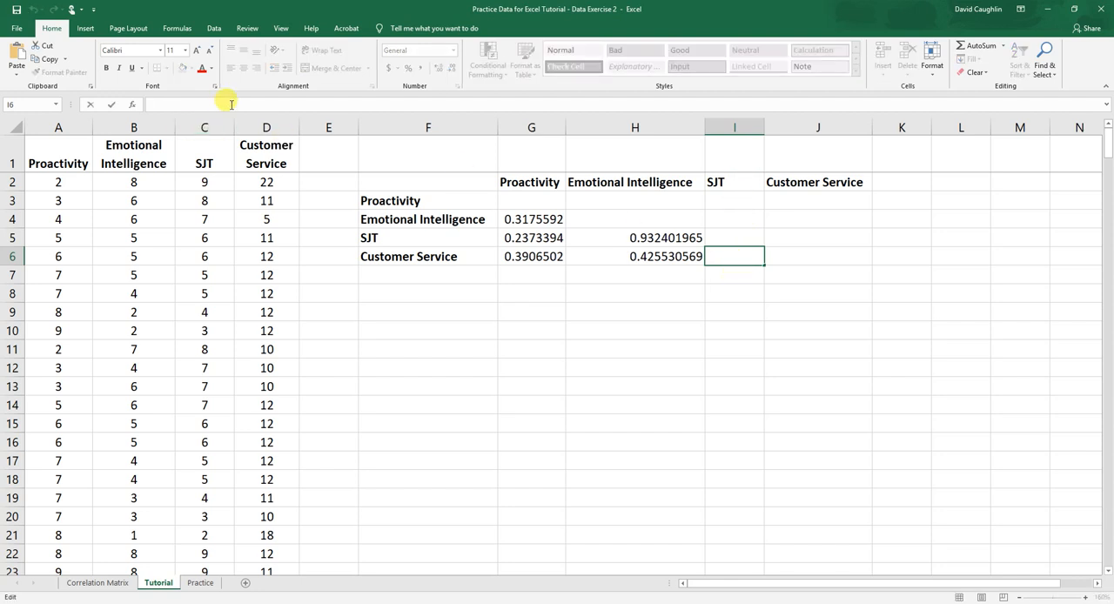
{"action": "right_click", "coordinate": [231, 103]}
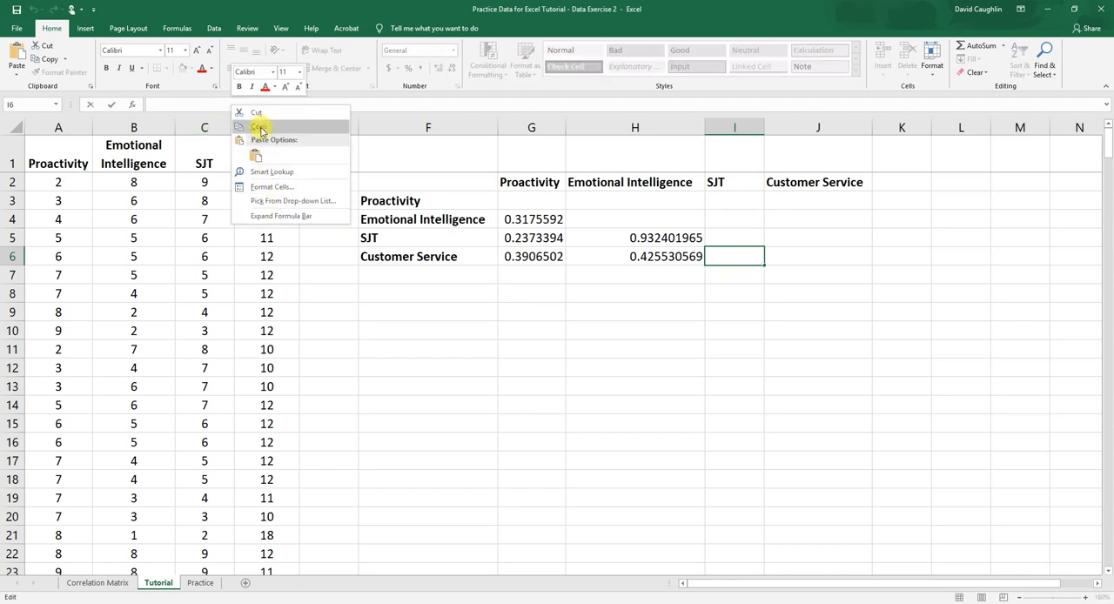
{"action": "left_click", "coordinate": [255, 156]}
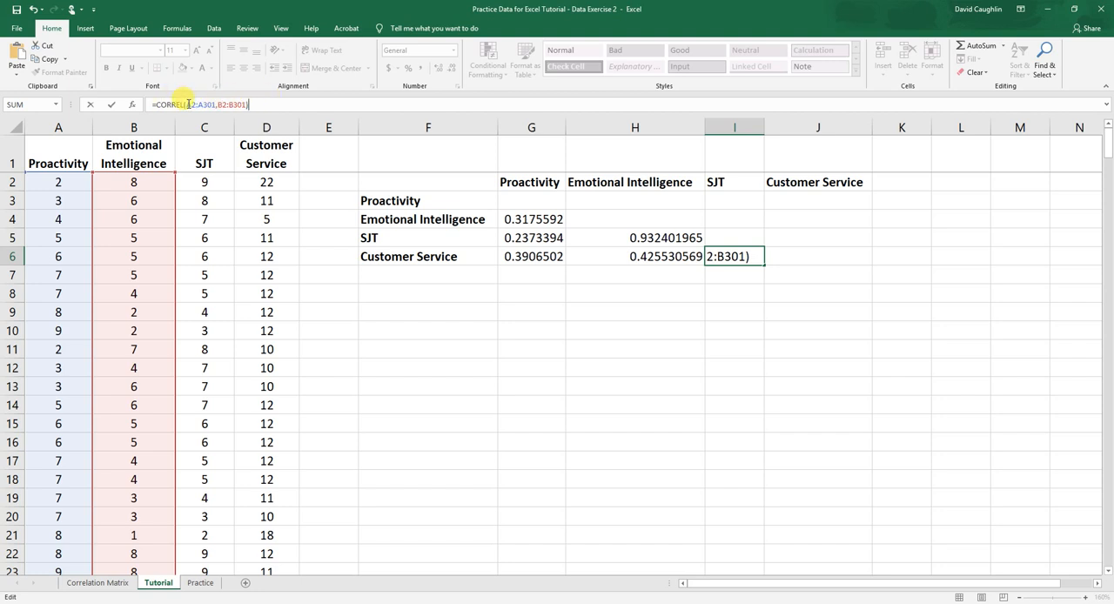
{"action": "left_click", "coordinate": [190, 104]}
{"action": "key", "text": "BackSpace"}
{"action": "type", "text": "C"}
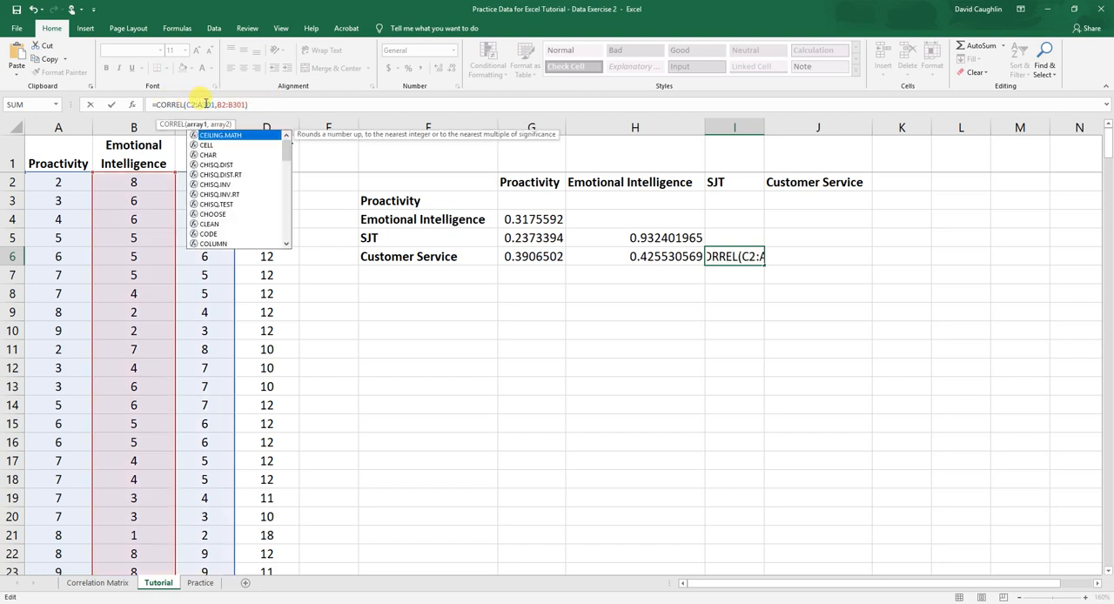
{"action": "left_click", "coordinate": [199, 104]}
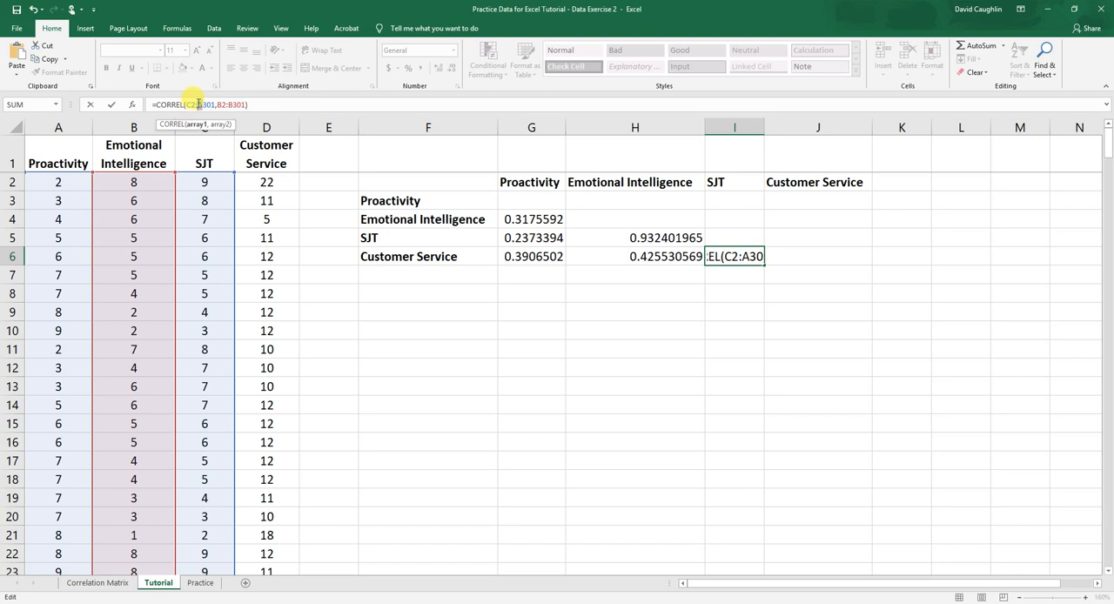
{"action": "key", "text": "BackSpace"}
{"action": "type", "text": "C"}
Change the second array of the CORREL formula in I6 to the Customer Service scores D2:D301 and enter it
{"action": "left_click", "coordinate": [218, 104]}
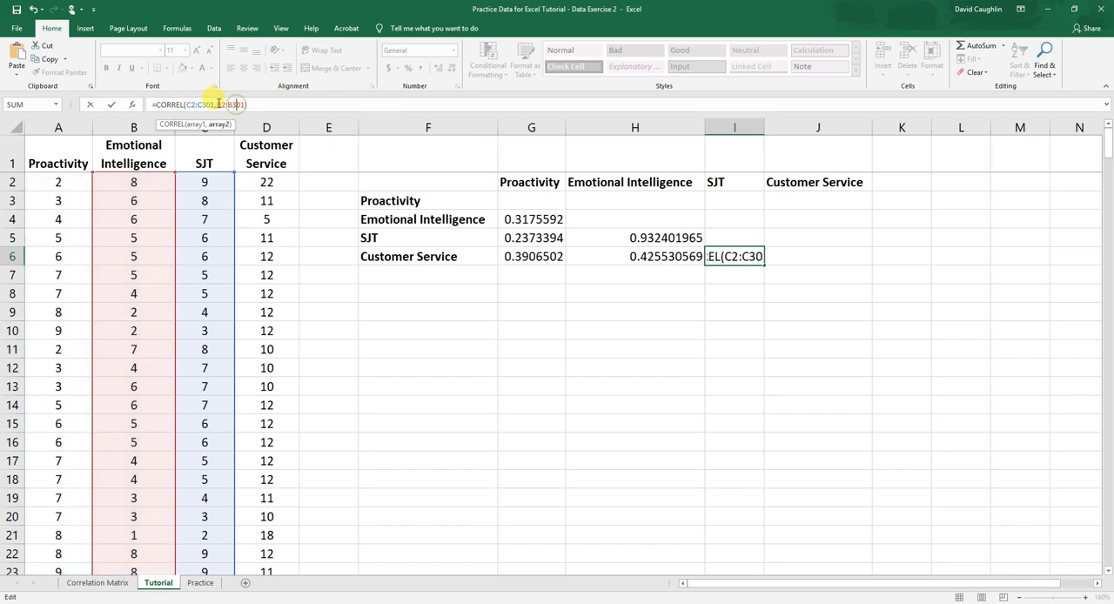
{"action": "key", "text": "Delete"}
{"action": "type", "text": "D"}
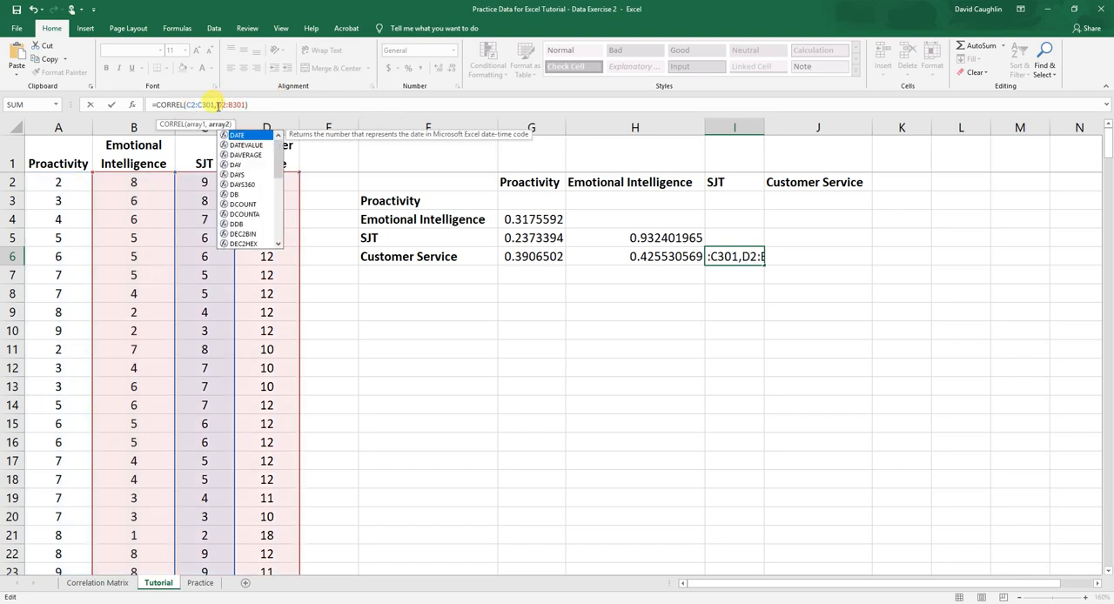
{"action": "left_click", "coordinate": [236, 104]}
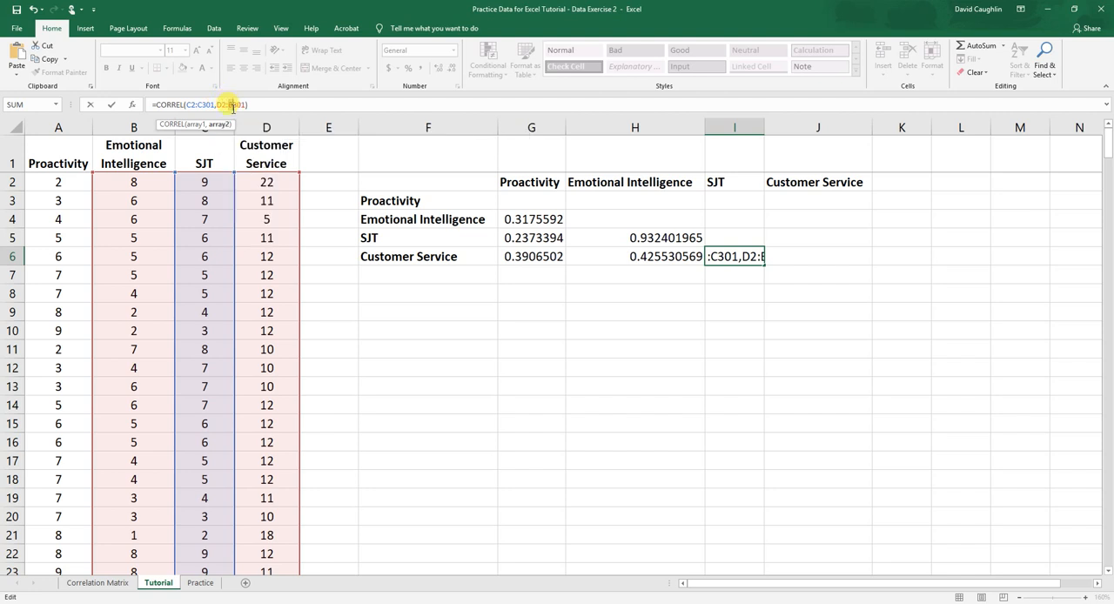
{"action": "key", "text": "Delete"}
{"action": "type", "text": "D"}
{"action": "left_click", "coordinate": [276, 105]}
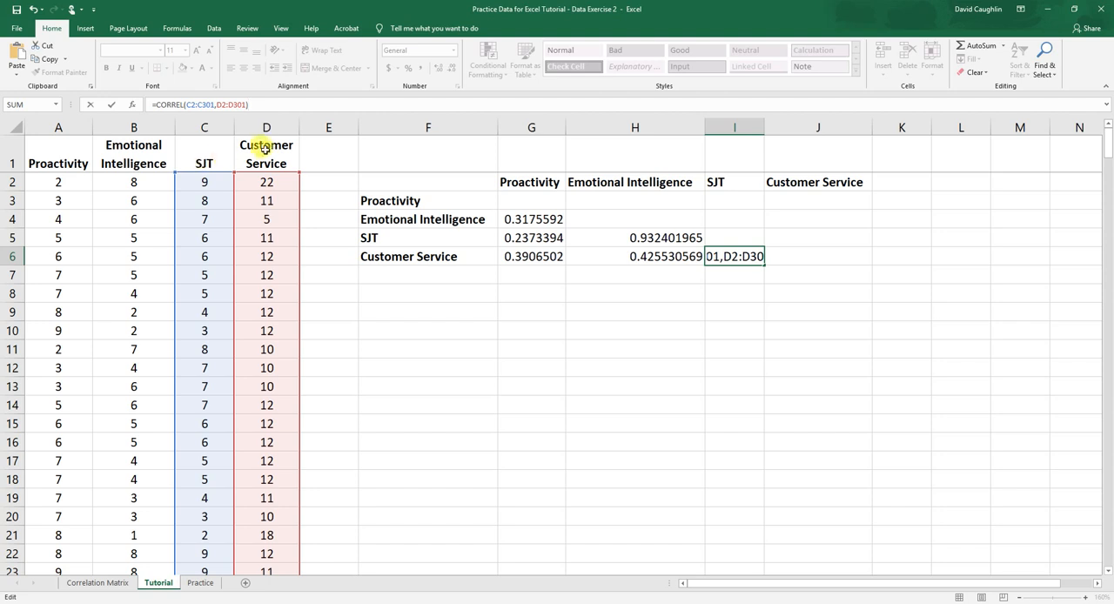
{"action": "key", "text": "Return"}
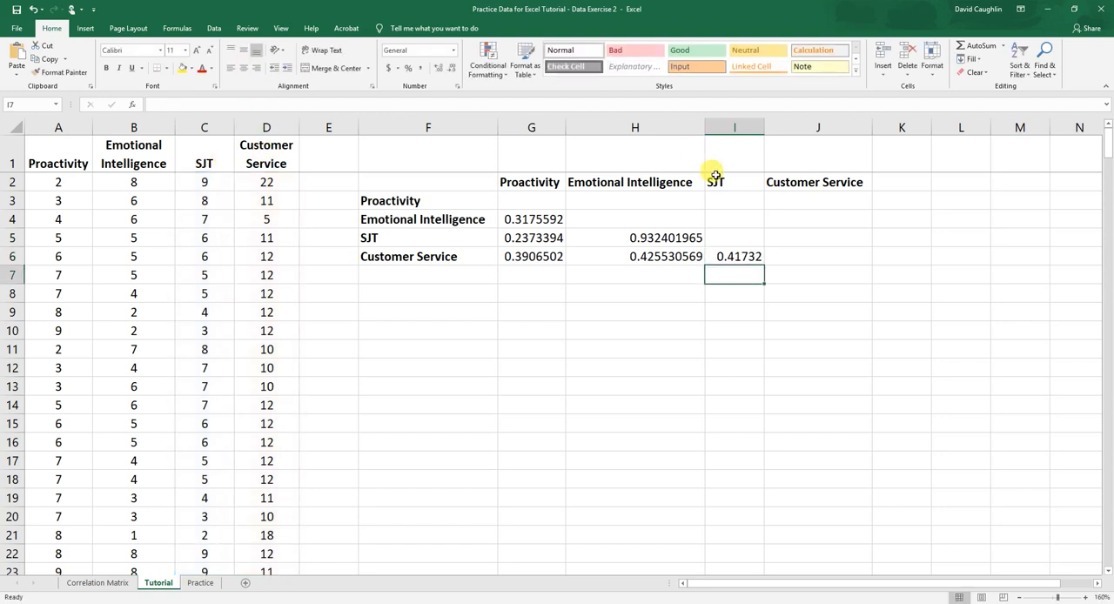
Reduce the correlation values in G4:I6 to two decimal places
{"action": "left_click", "coordinate": [748, 257]}
{"action": "left_click_drag", "start_coordinate": [508, 220], "coordinate": [740, 255]}
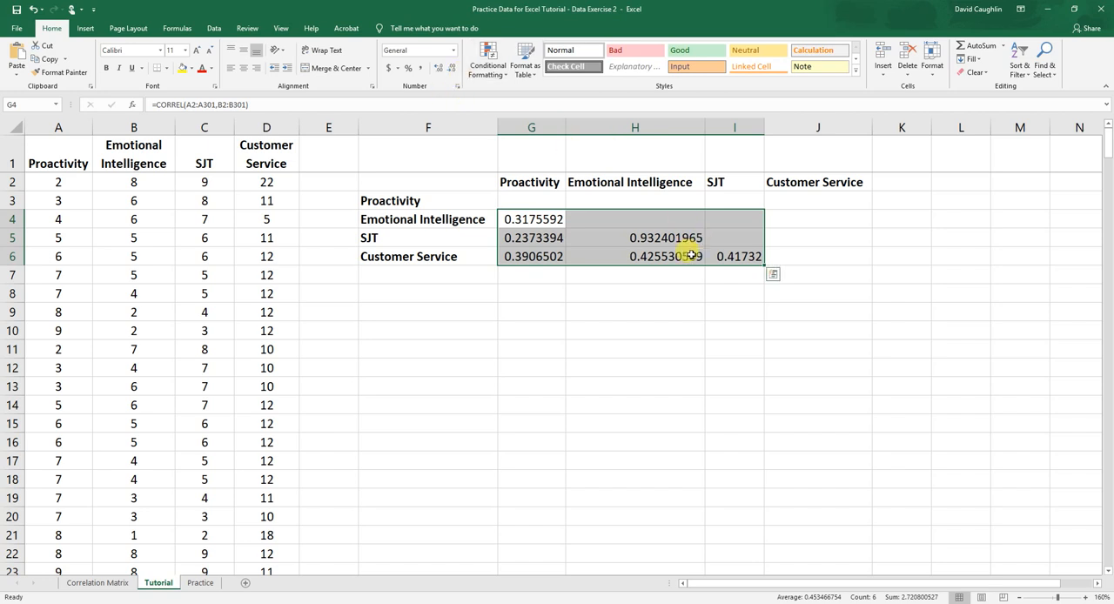
{"action": "left_click", "coordinate": [453, 70]}
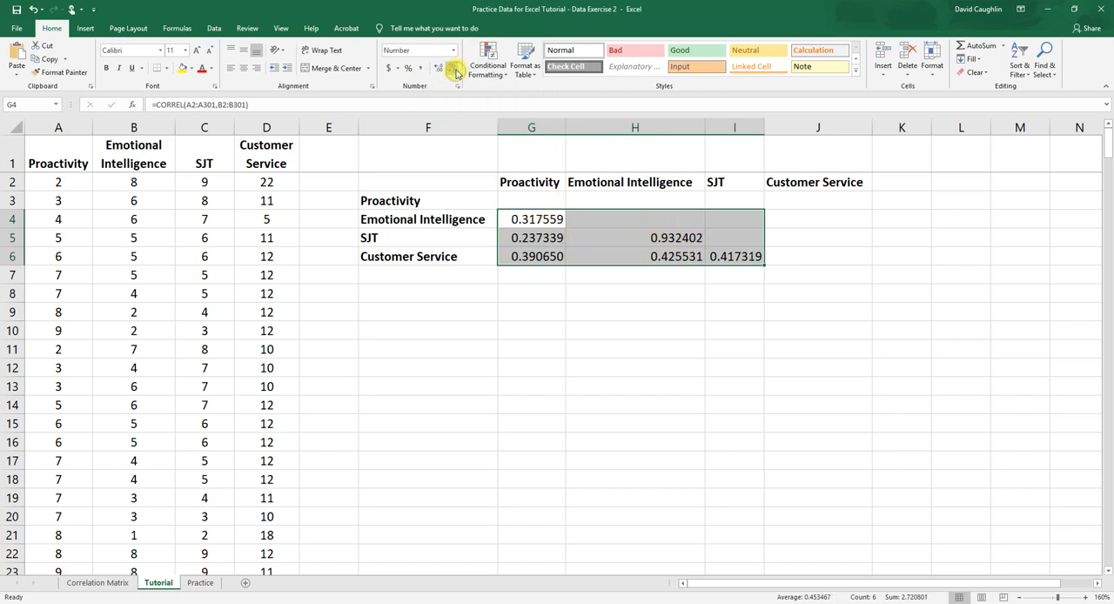
{"action": "left_click", "coordinate": [454, 70]}
{"action": "left_click", "coordinate": [454, 70]}
{"action": "left_click", "coordinate": [453, 70]}
{"action": "left_click", "coordinate": [453, 69]}
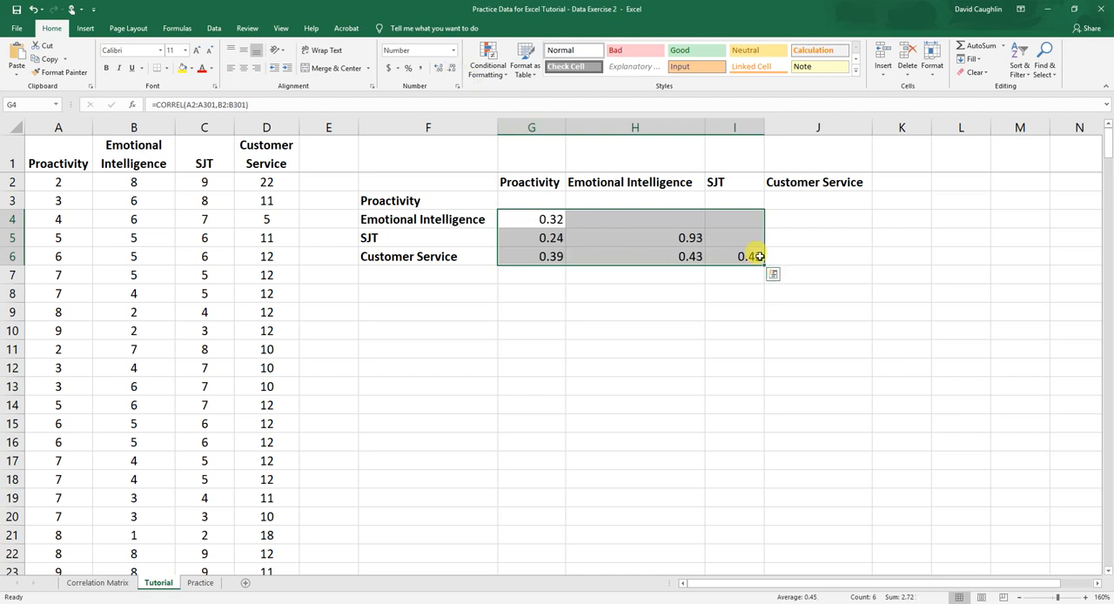
Examine the rounded correlation coefficients and their formulas in the manually built matrix in G4:I6
{"action": "left_click", "coordinate": [753, 256]}
{"action": "left_click", "coordinate": [592, 254]}
{"action": "left_click", "coordinate": [542, 218]}
{"action": "left_click", "coordinate": [546, 256]}
{"action": "left_click", "coordinate": [647, 338]}
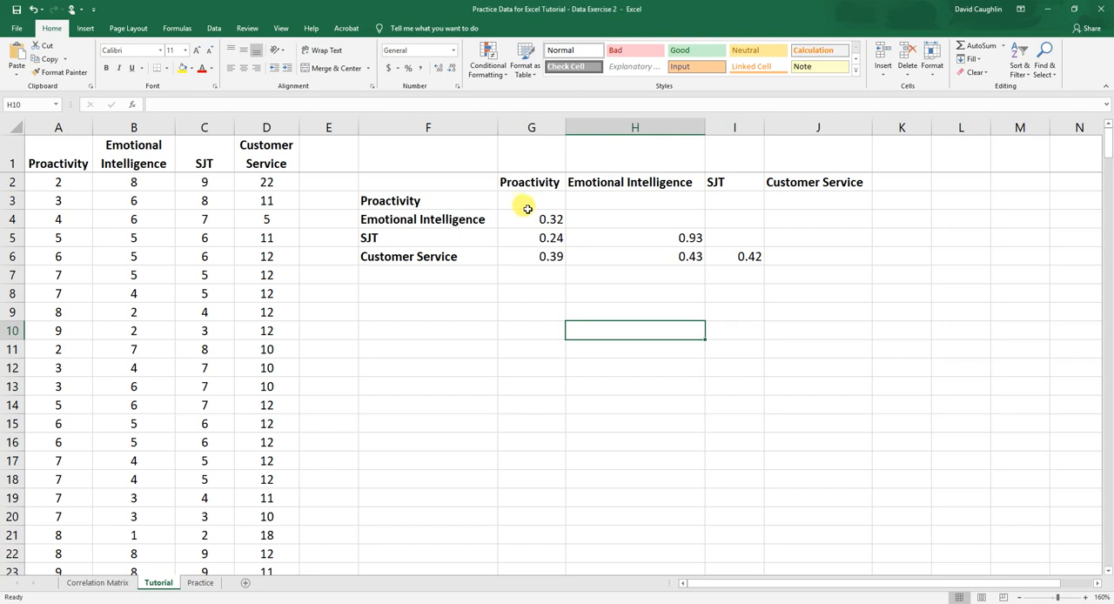
{"action": "left_click", "coordinate": [548, 252]}
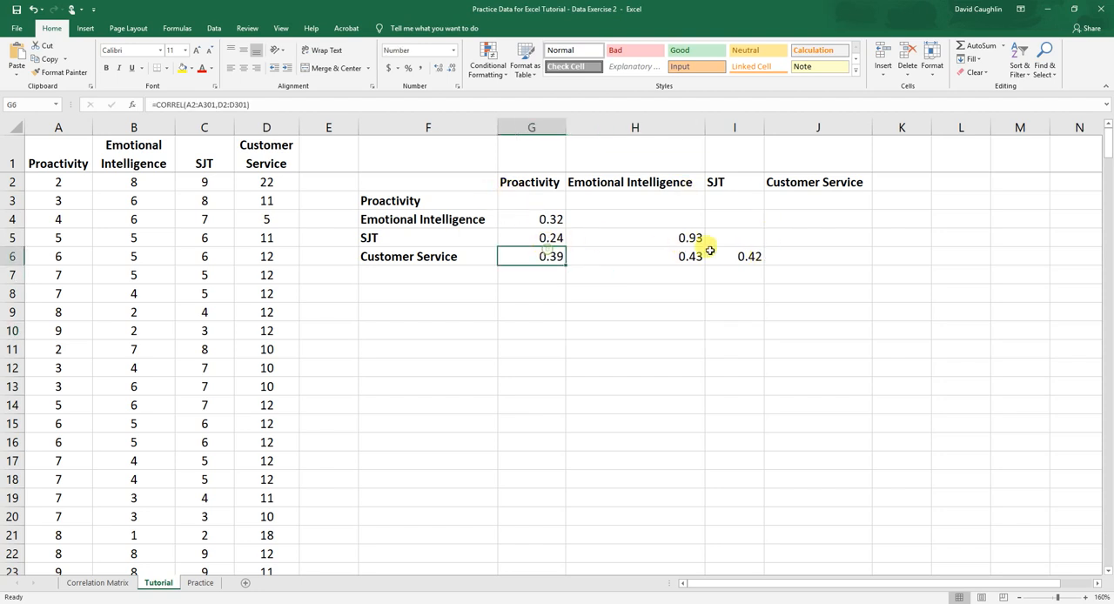
{"action": "left_click", "coordinate": [109, 584]}
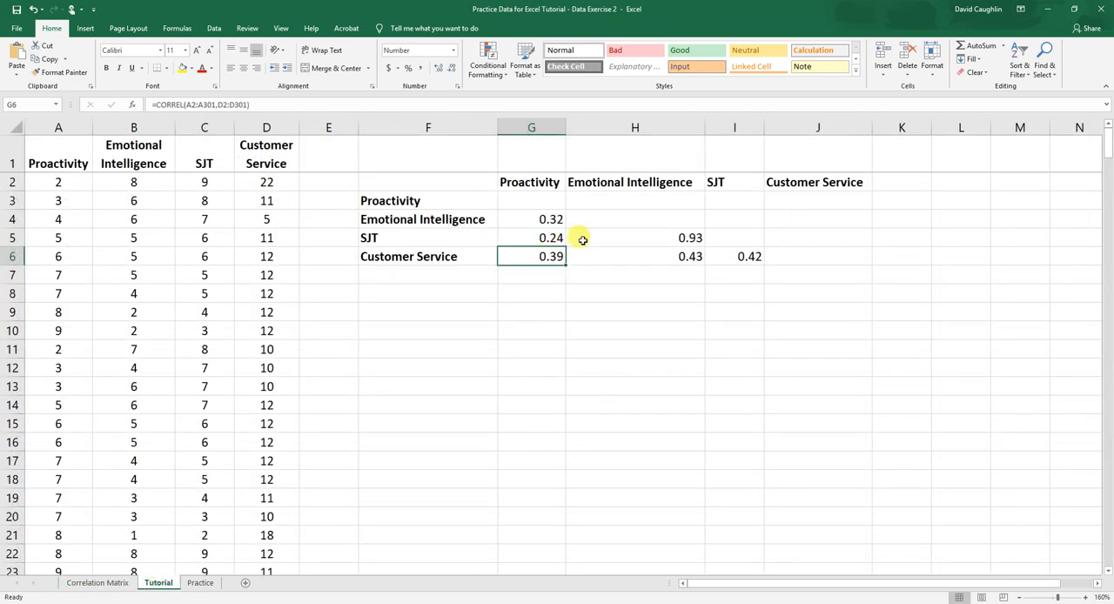
{"action": "left_click", "coordinate": [581, 238]}
{"action": "left_click", "coordinate": [530, 212]}
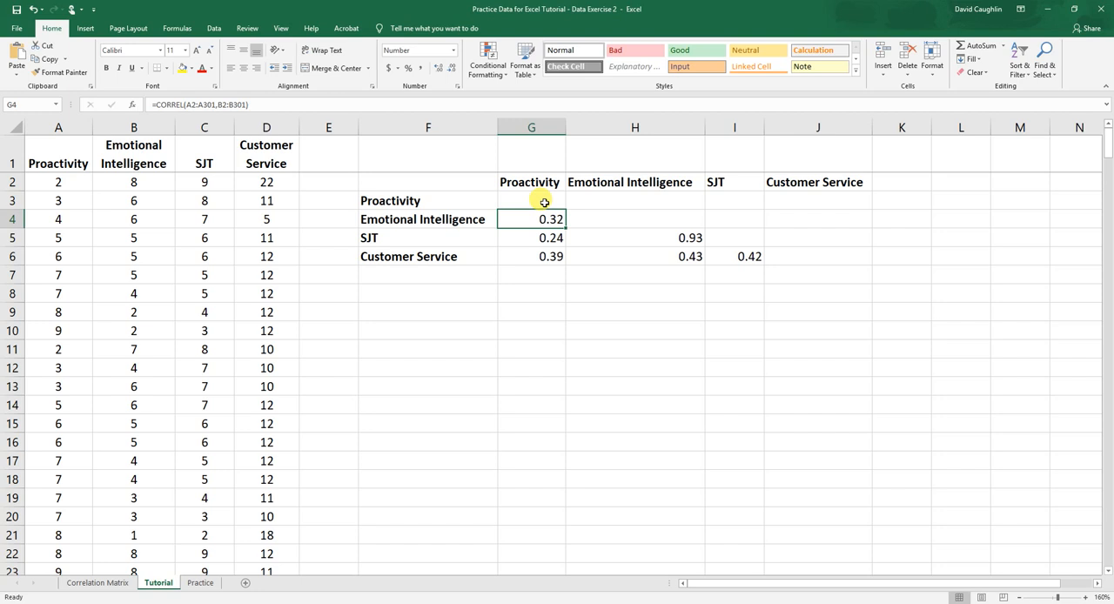
{"action": "left_click", "coordinate": [468, 178]}
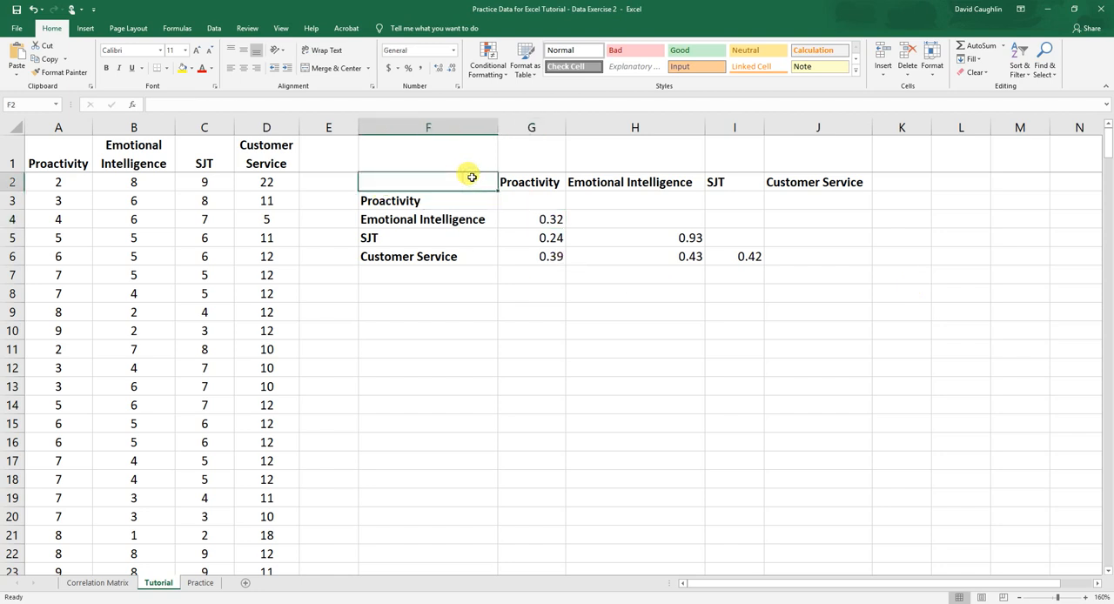